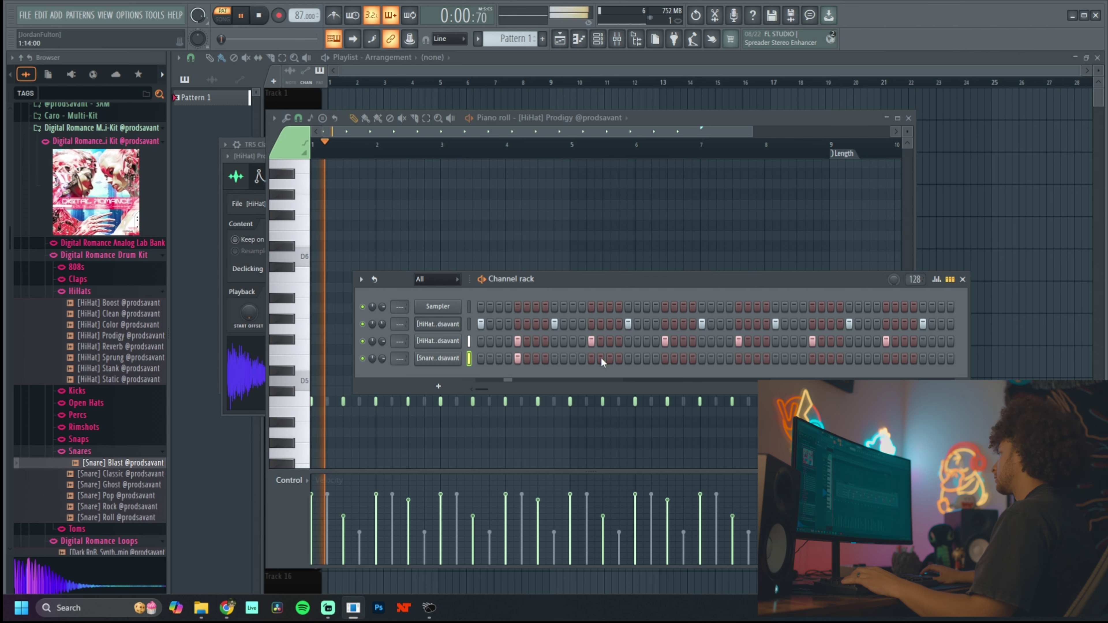
Remove the second hi-hat channel's hit on step 13 and add Snare Blast hits on steps 21 and 37.
click(591, 340)
click(664, 358)
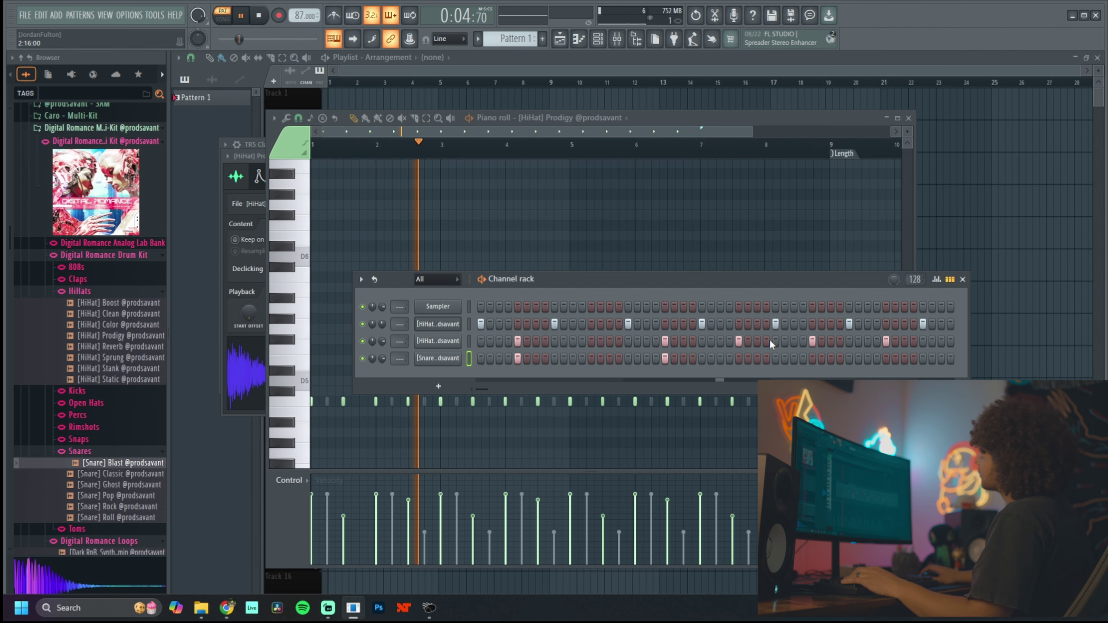
click(813, 358)
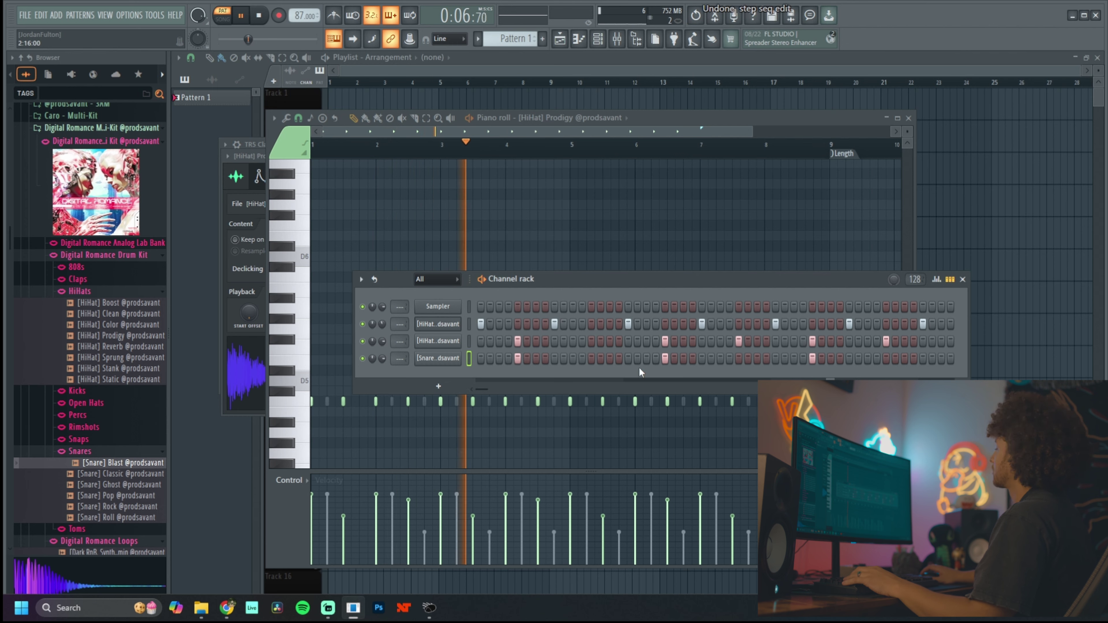
right_click(441, 357)
click(526, 359)
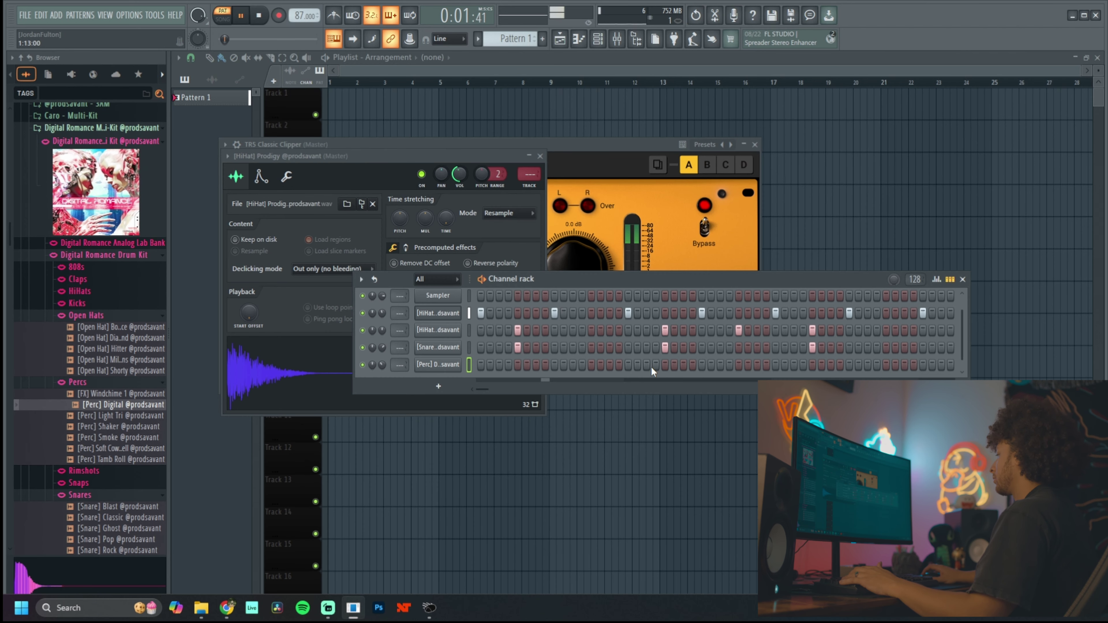
Add a Perc Digital hit on step 20 and shift it to step 21 in its piano roll.
click(654, 365)
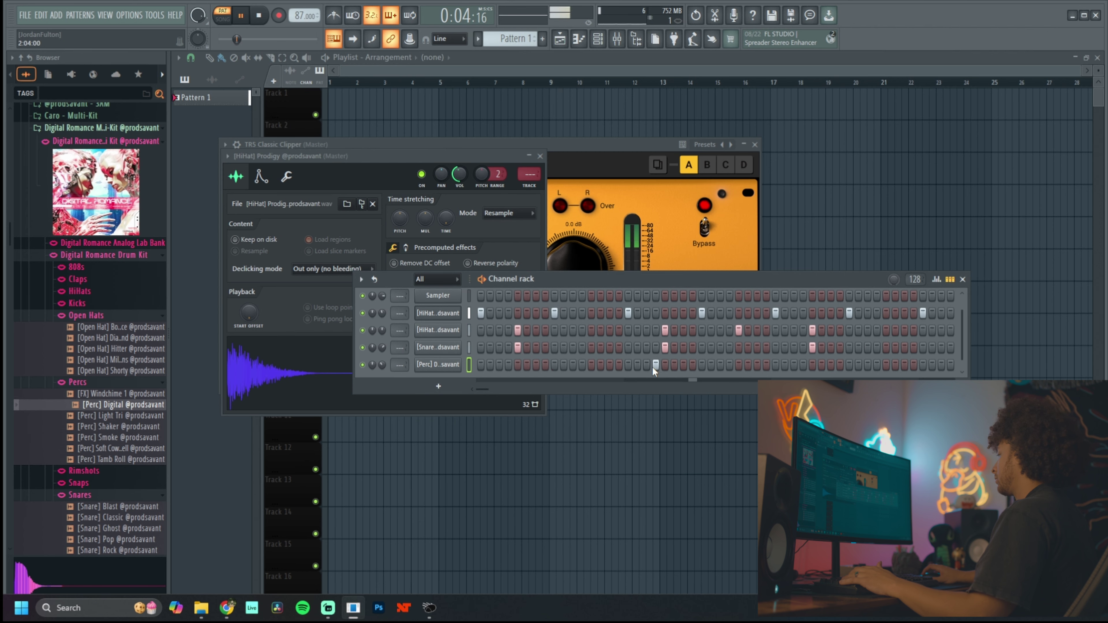
right_click(438, 364)
click(467, 365)
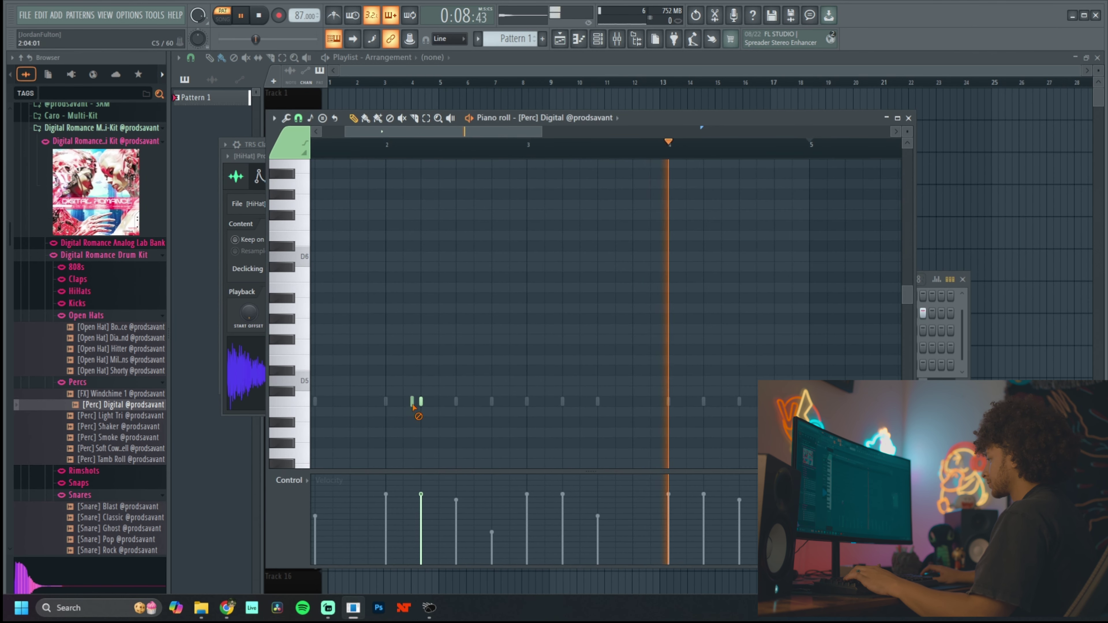
scroll(445, 255, down, 1)
drag(433, 144, 314, 145)
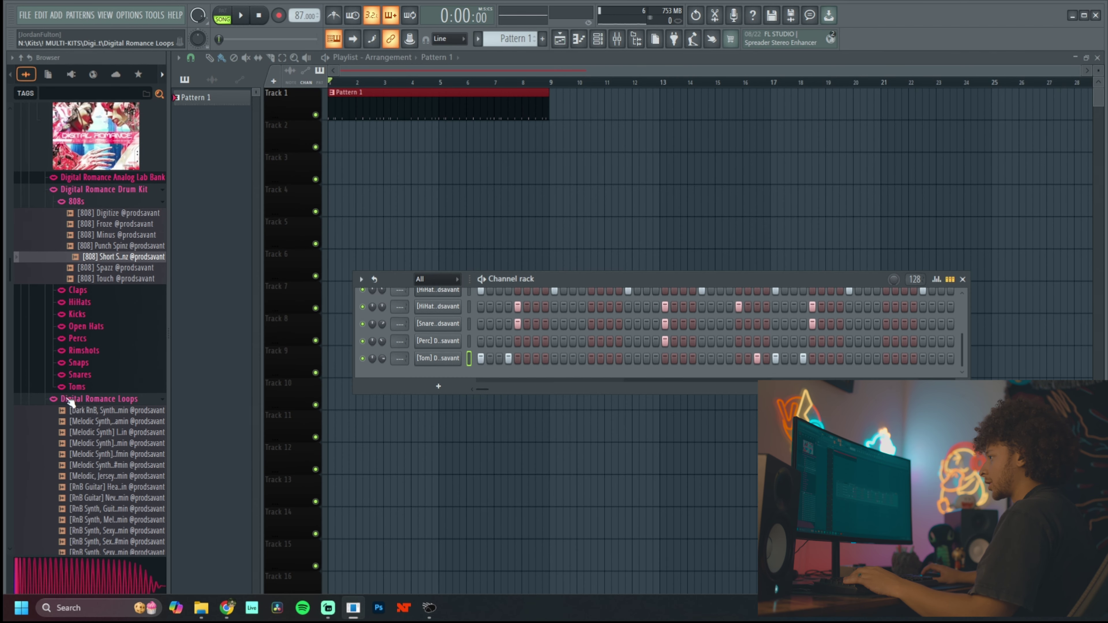
Audition loops in the Digital Romance Loops folder and add [RnB] Weighing Heavy 75 emin as a new channel.
click(71, 402)
click(73, 398)
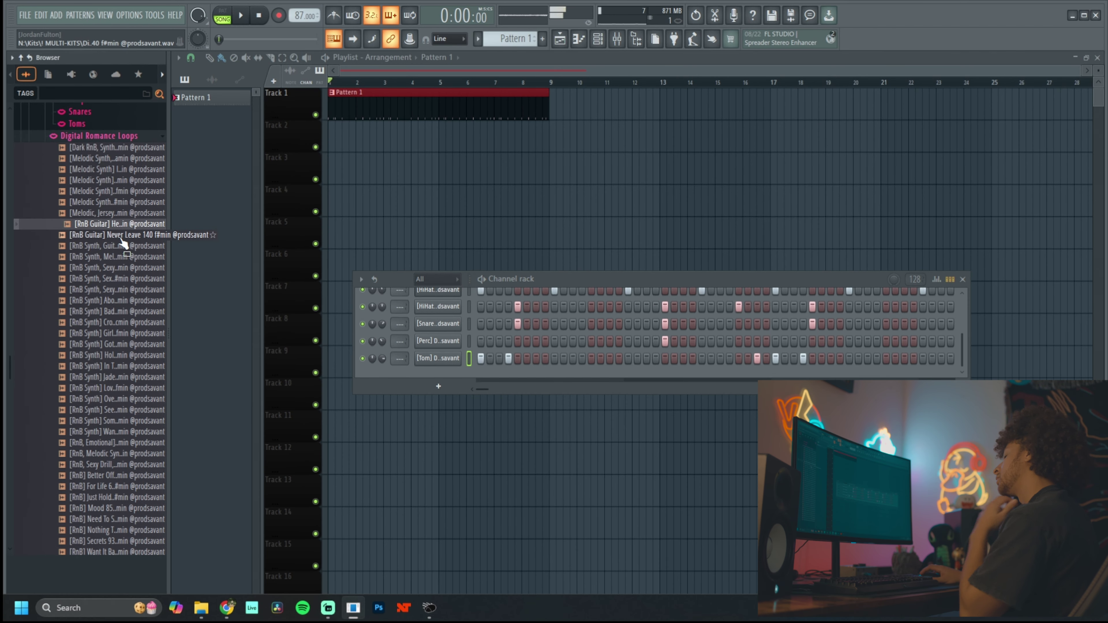
click(121, 257)
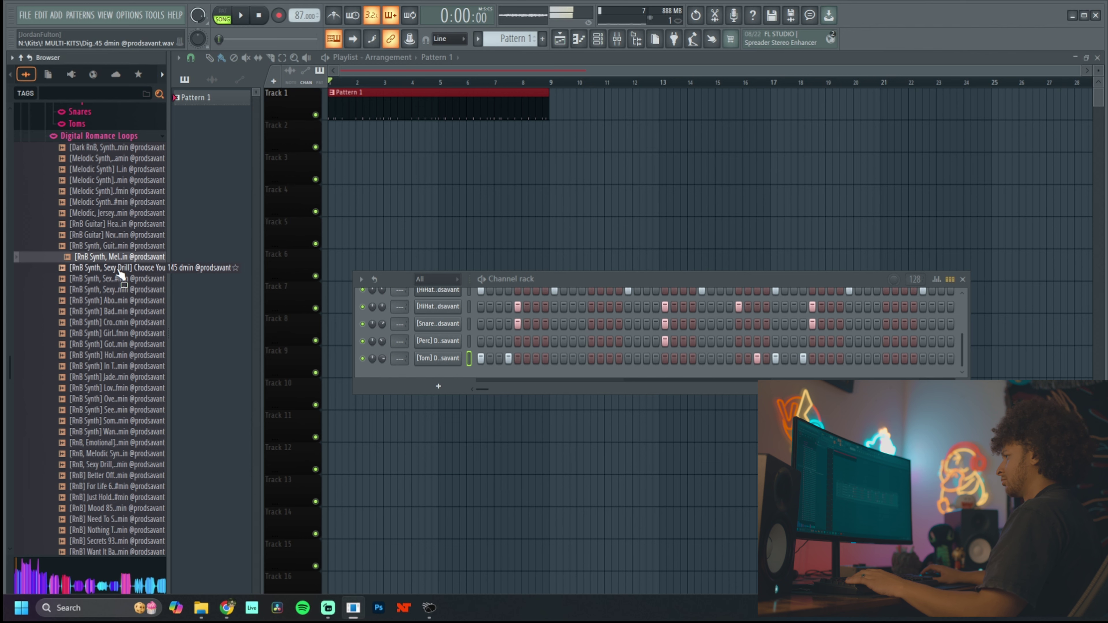
click(113, 464)
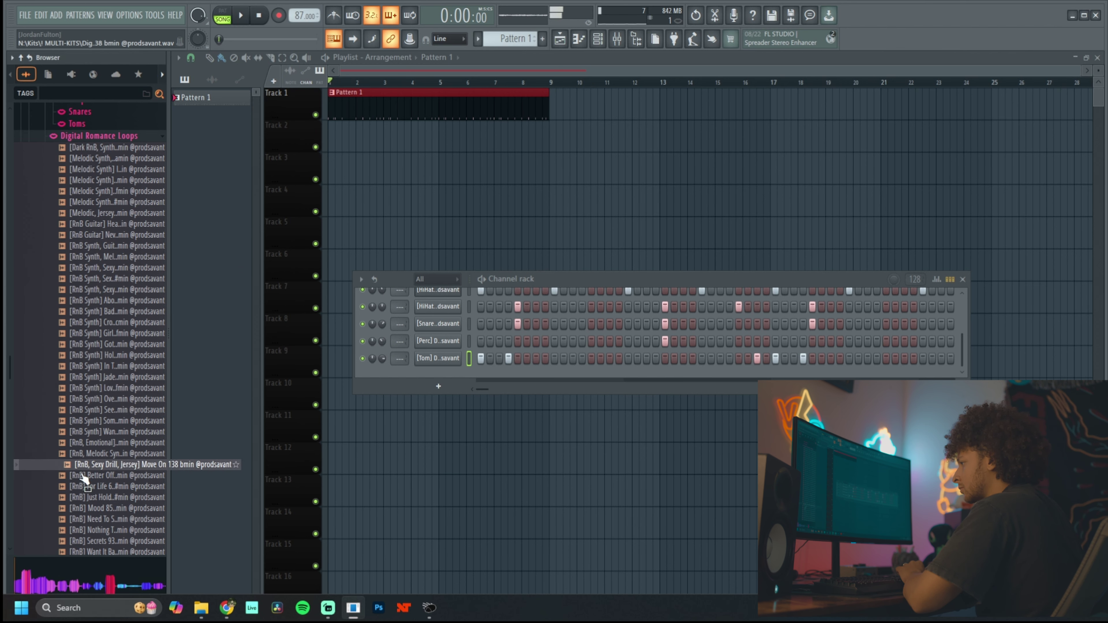
drag(117, 464, 119, 467)
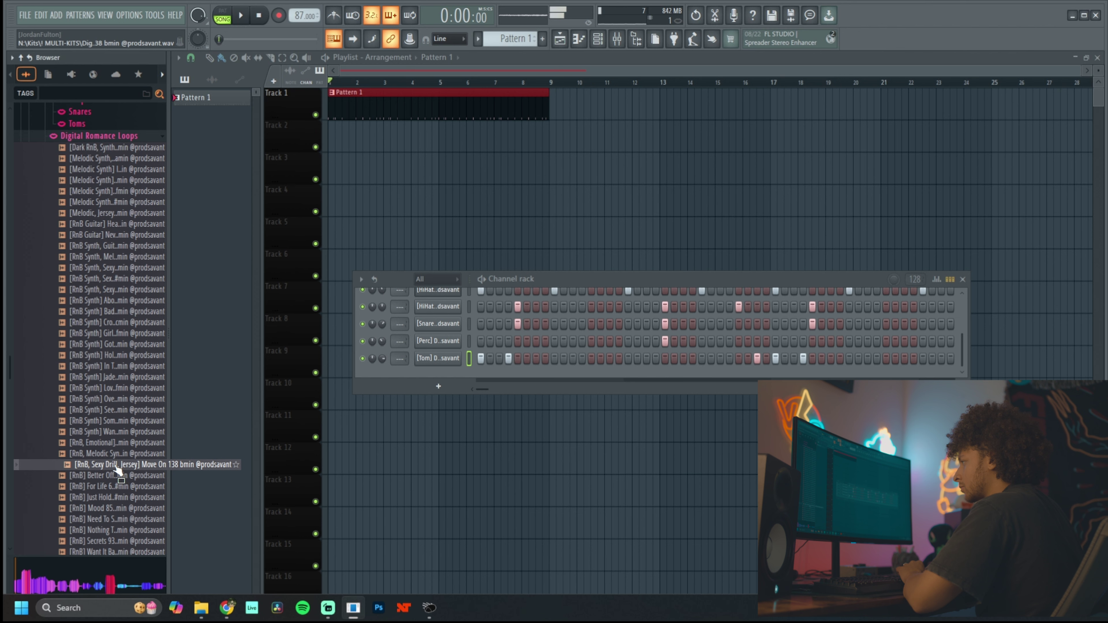
scroll(125, 485, down, 2)
click(129, 497)
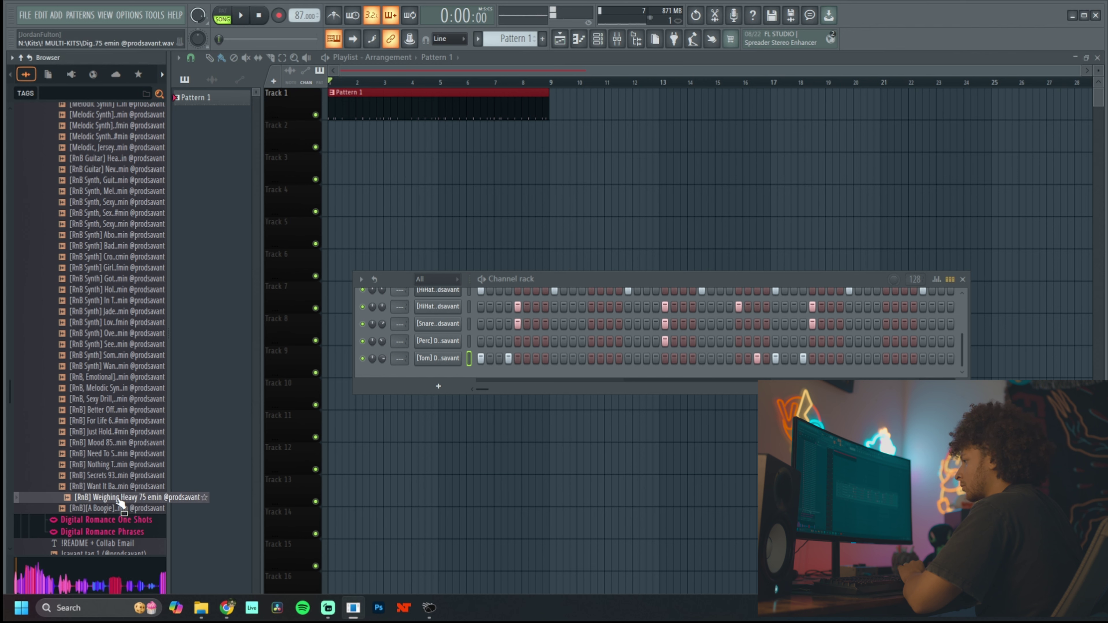
drag(117, 498, 437, 391)
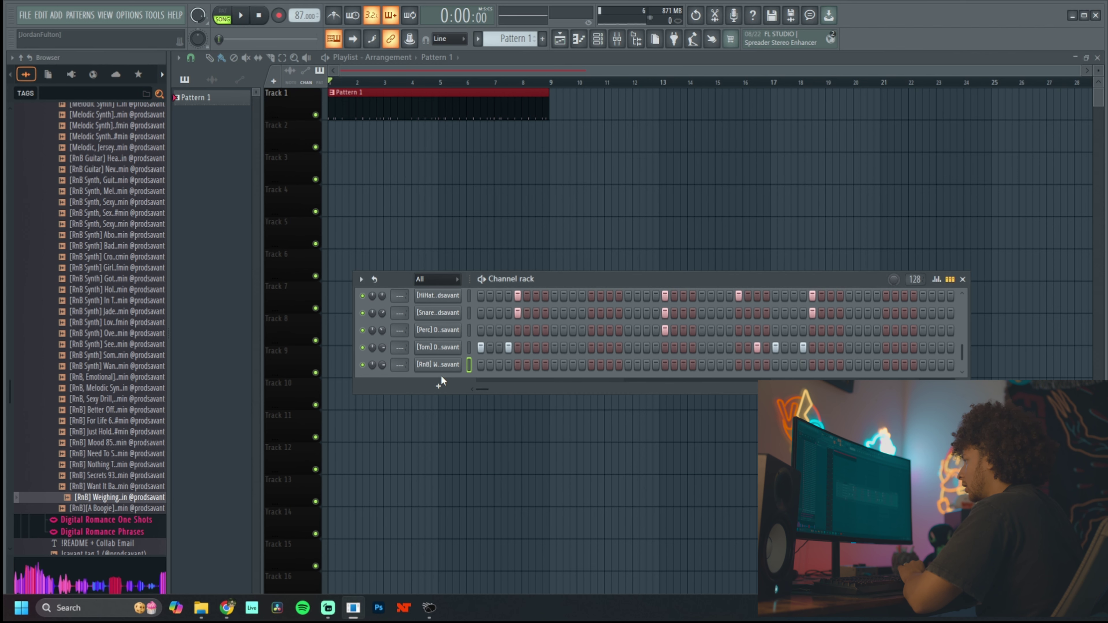
scroll(453, 325, up, 2)
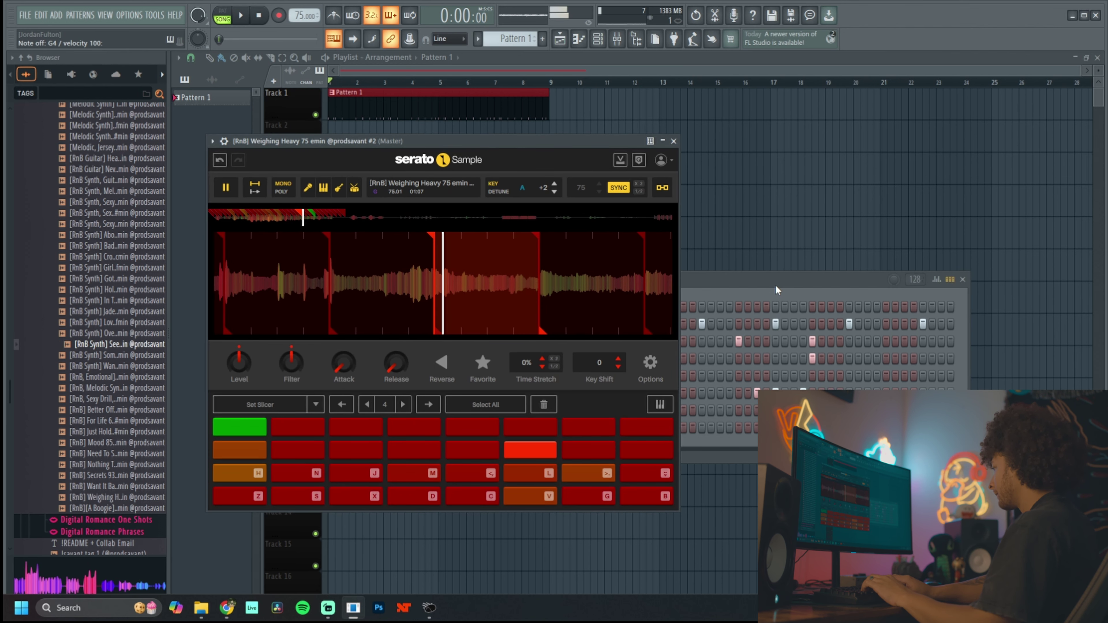
Play the Weighing Heavy slices in Serato Sample, alternating between pads to try out a chop melody.
key(period)
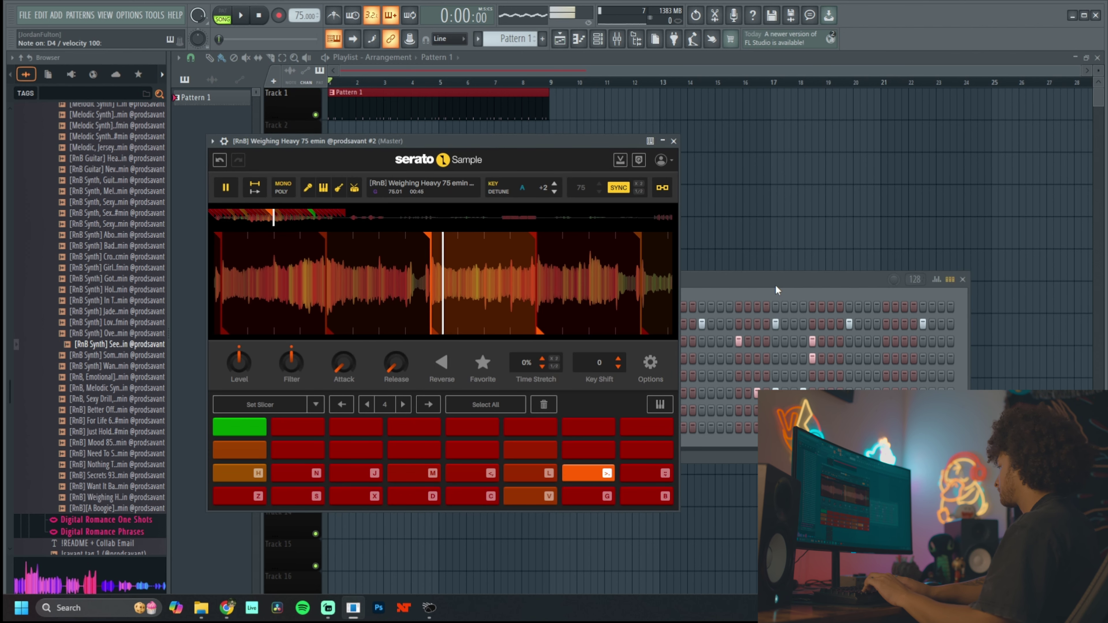
key(y)
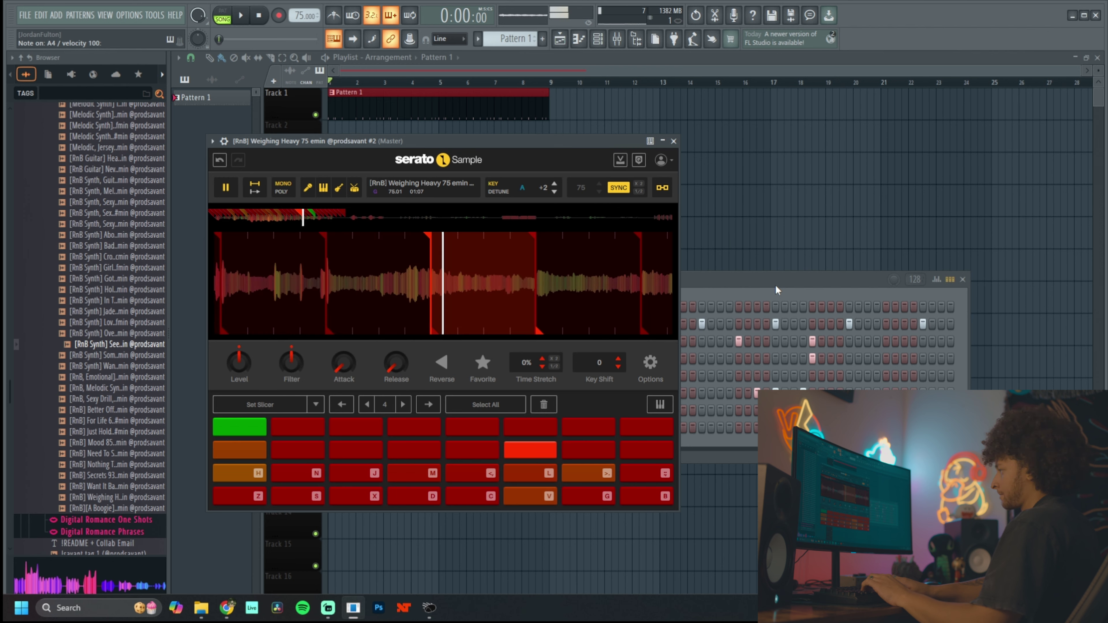
key(t)
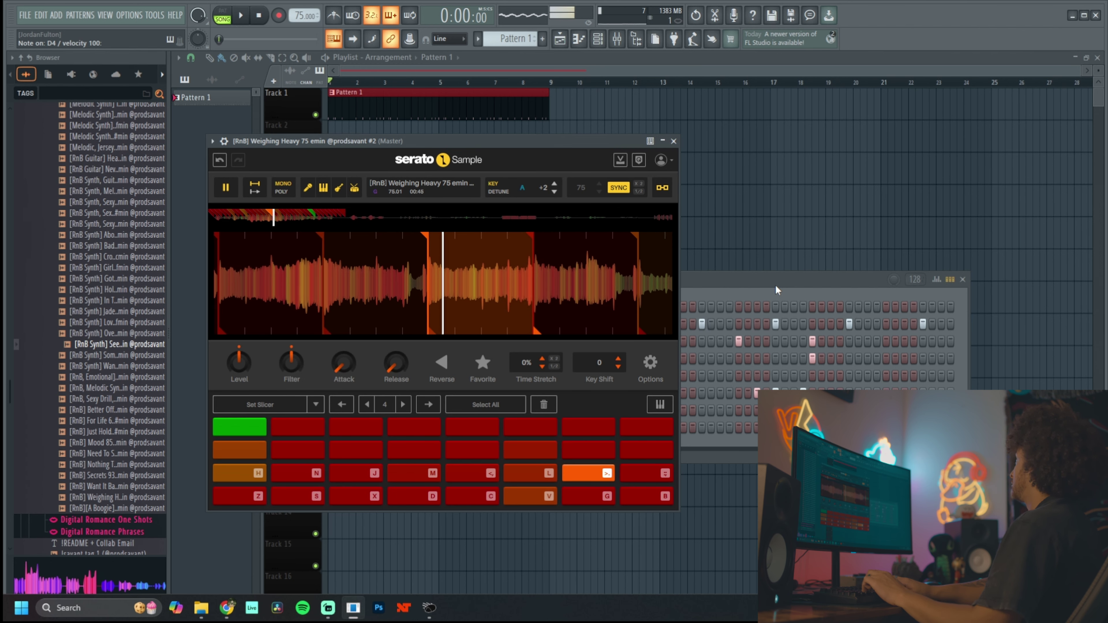
key(y)
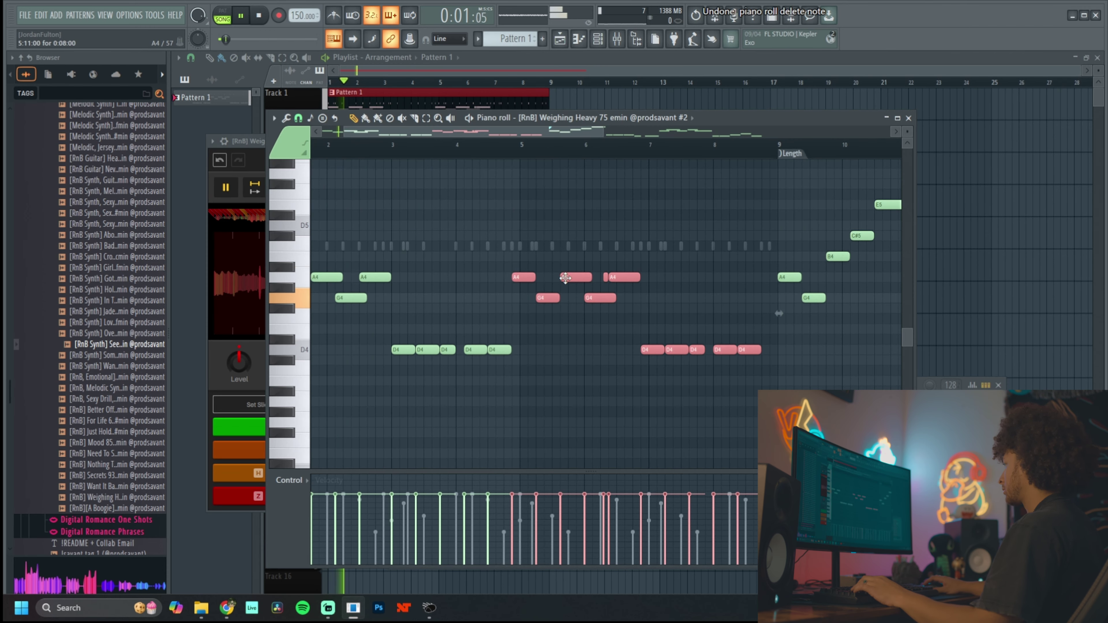
Move the duplicated Weighing Heavy note phrase so that it starts exactly on bar 5.
scroll(512, 271, up, 2)
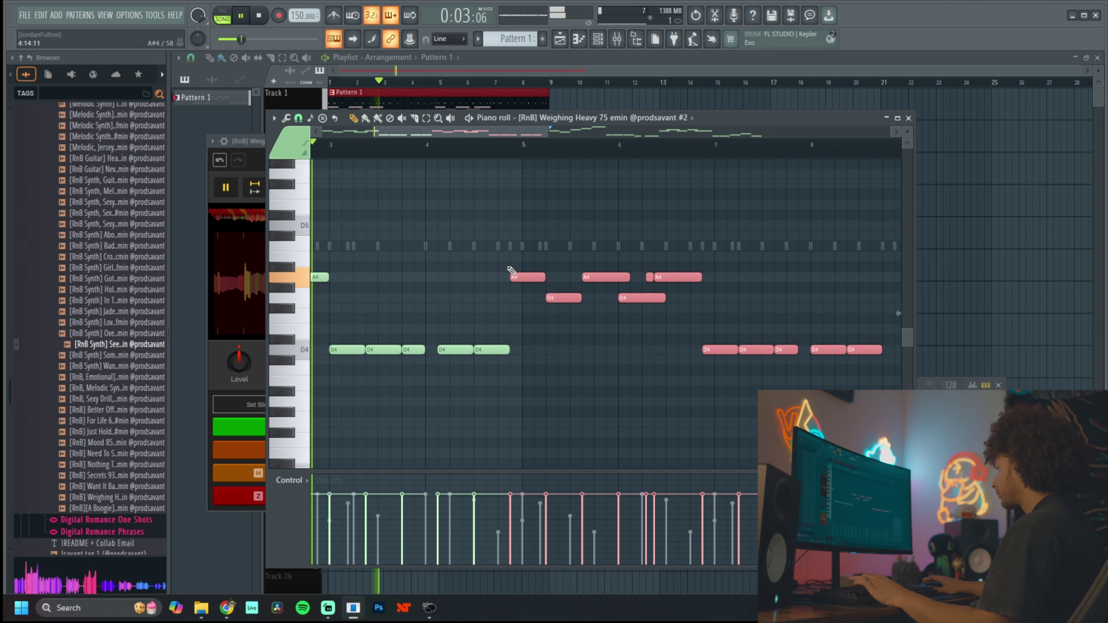
drag(511, 271, 524, 271)
click(626, 243)
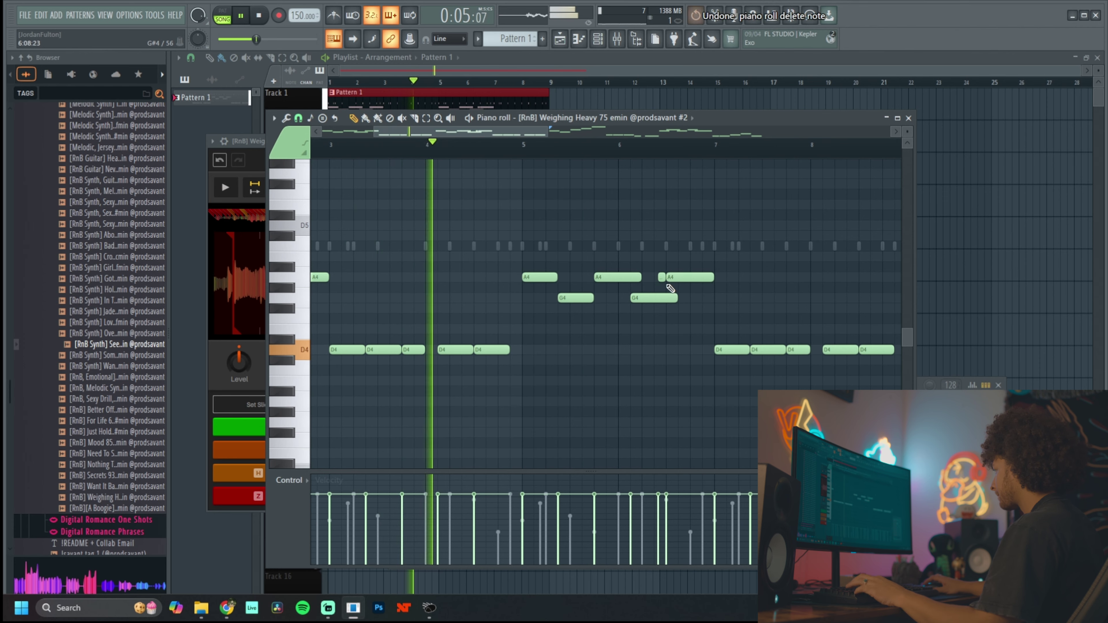
Raise the level of all Serato Sample slices to 4.27 dB and set the sample's key detune to +4.
click(257, 168)
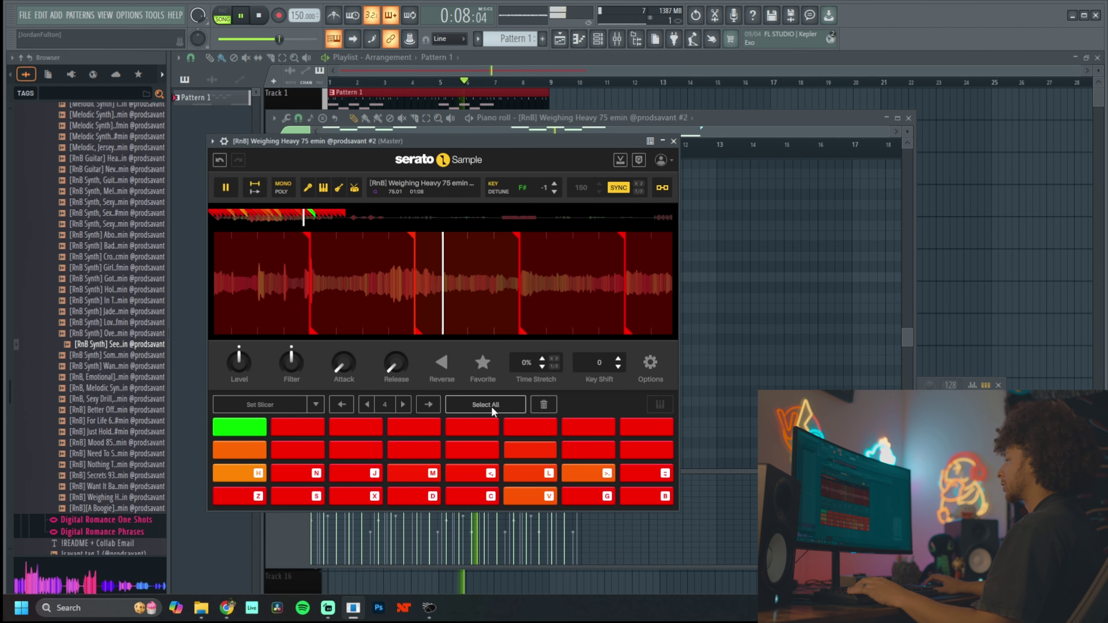
drag(239, 362, 239, 357)
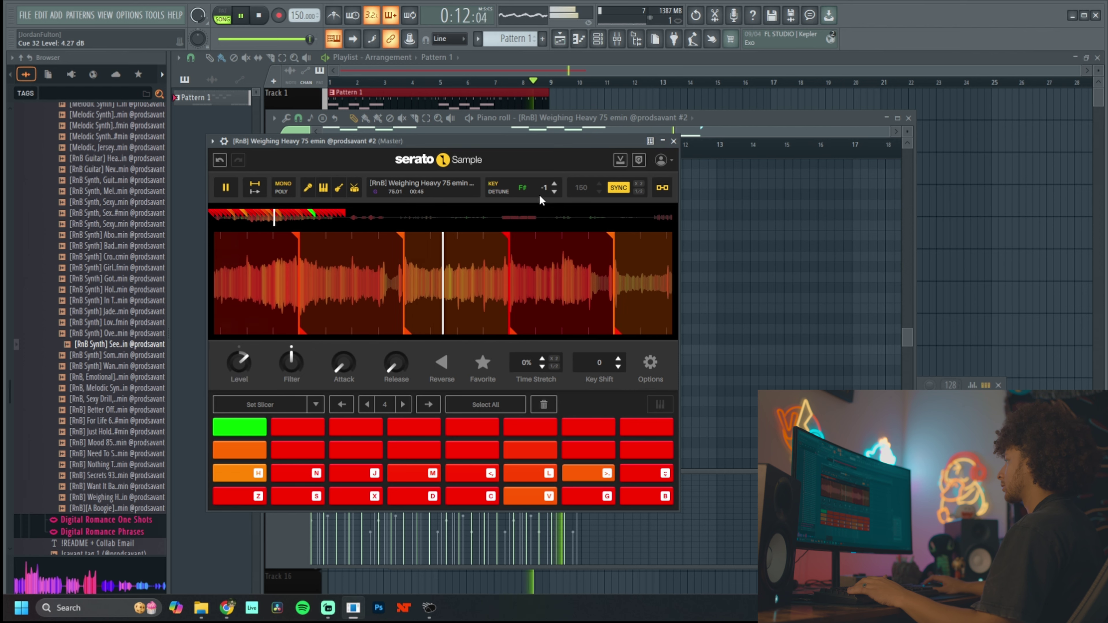
click(555, 185)
click(555, 185)
click(554, 185)
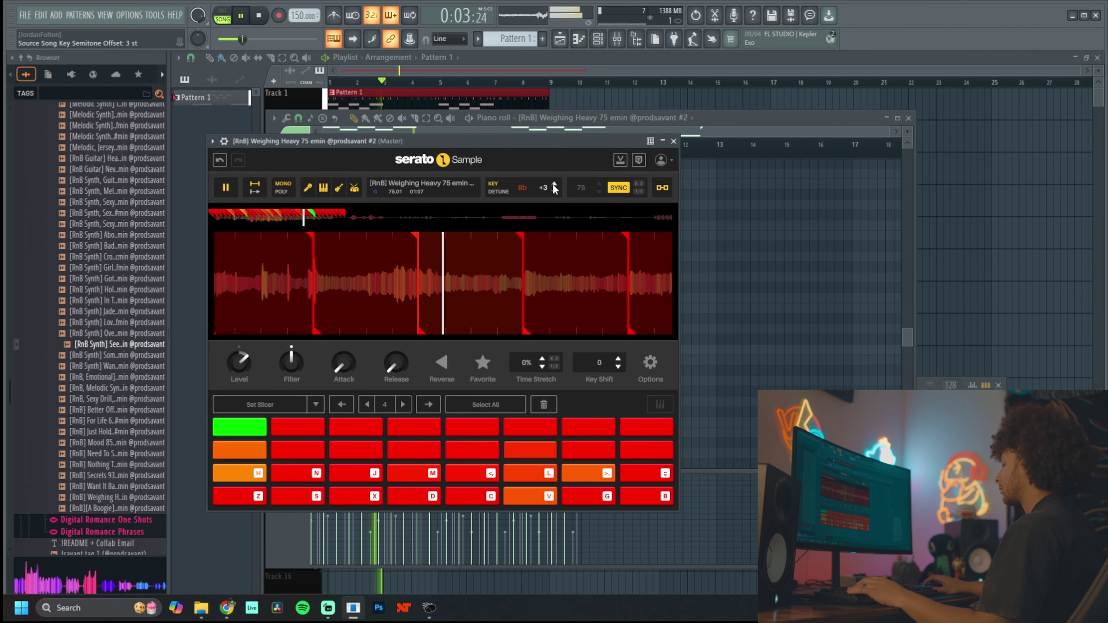
click(554, 185)
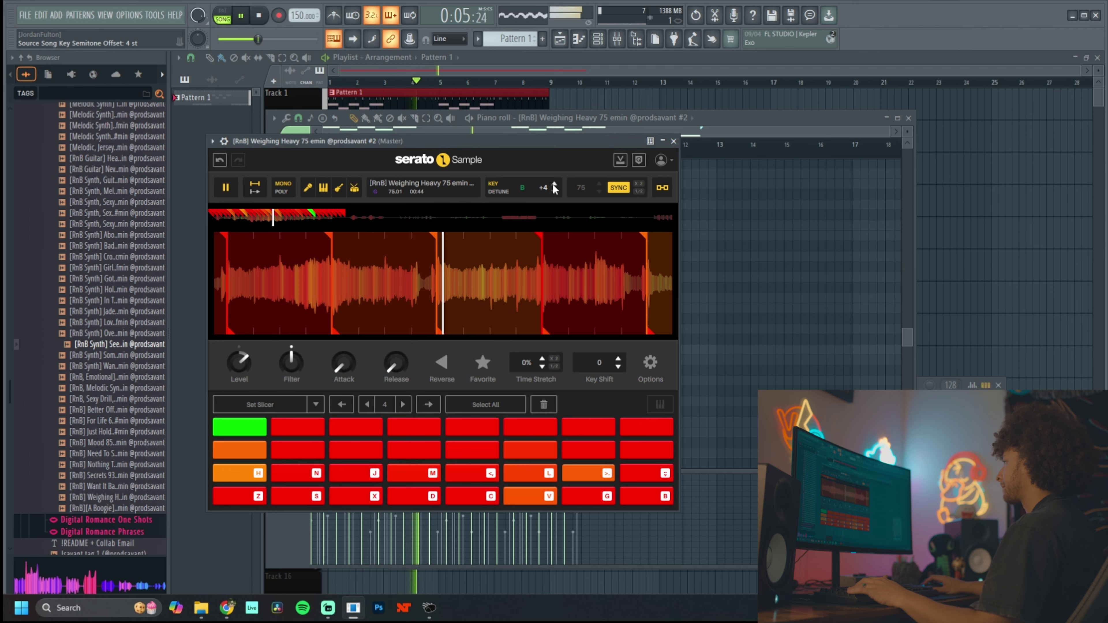
Remove the Tom Deep hit on step 4 of bar 1 in its piano roll.
click(598, 40)
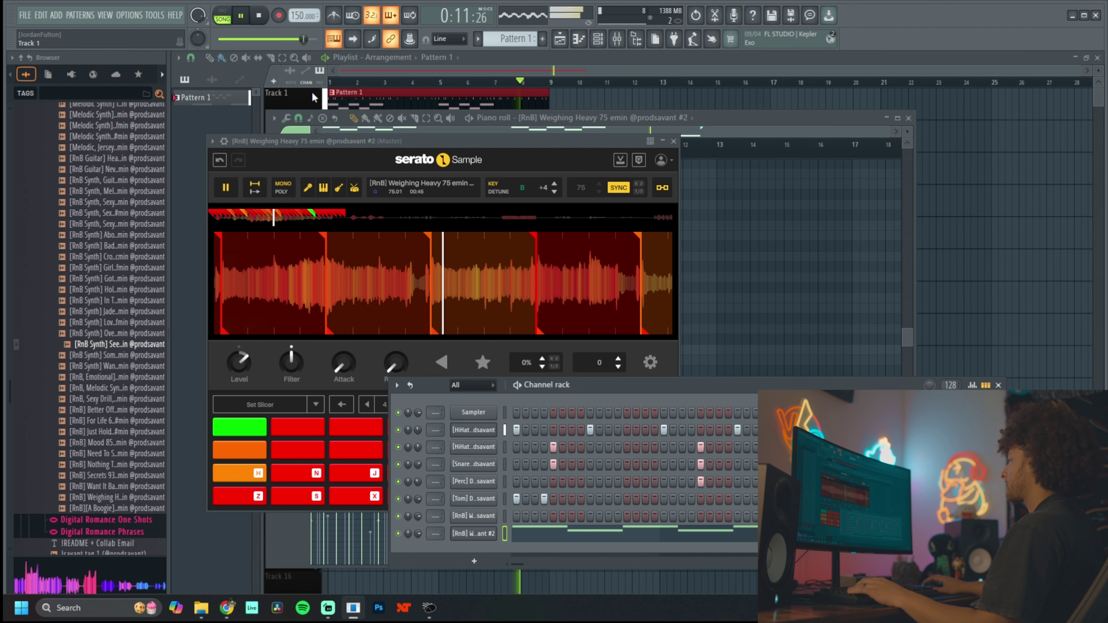
right_click(491, 498)
click(515, 422)
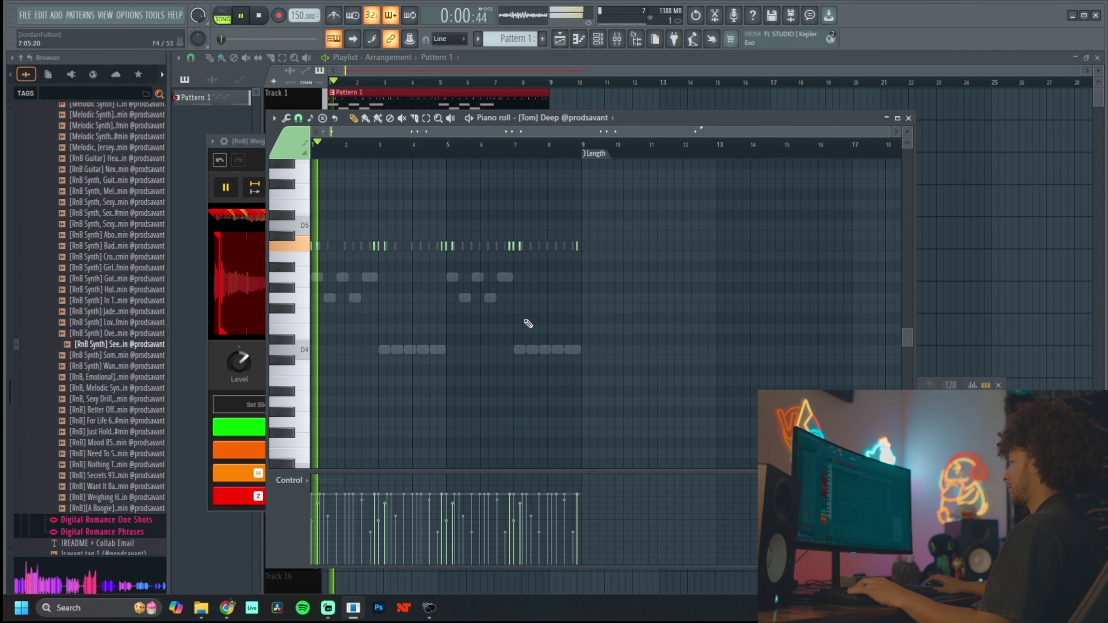
scroll(394, 285, up, 4)
key(space)
key(space)
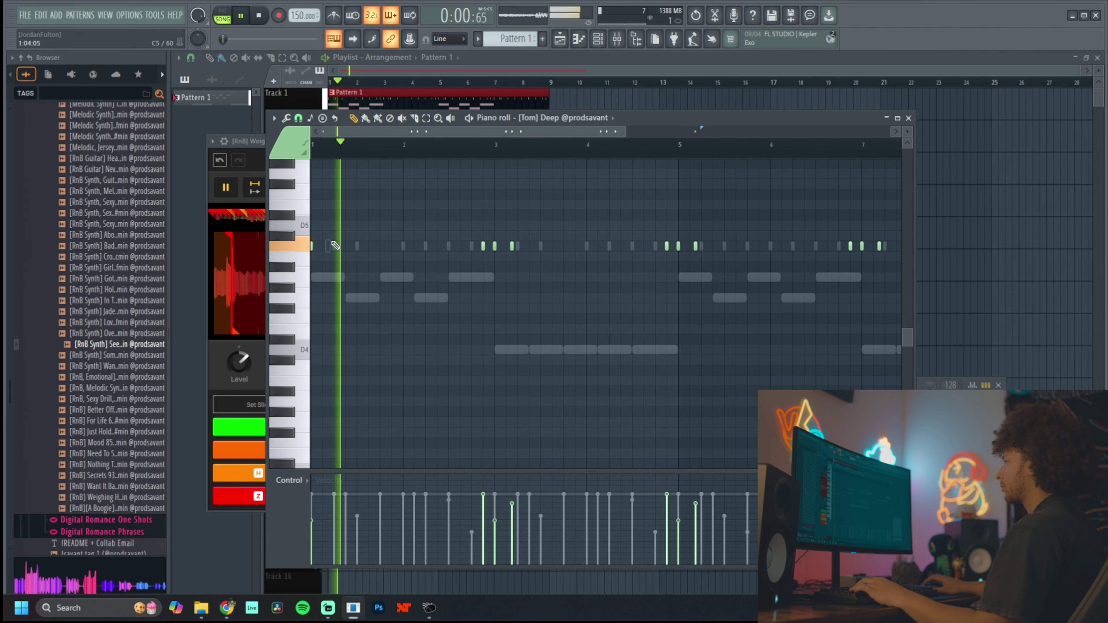
key(F7)
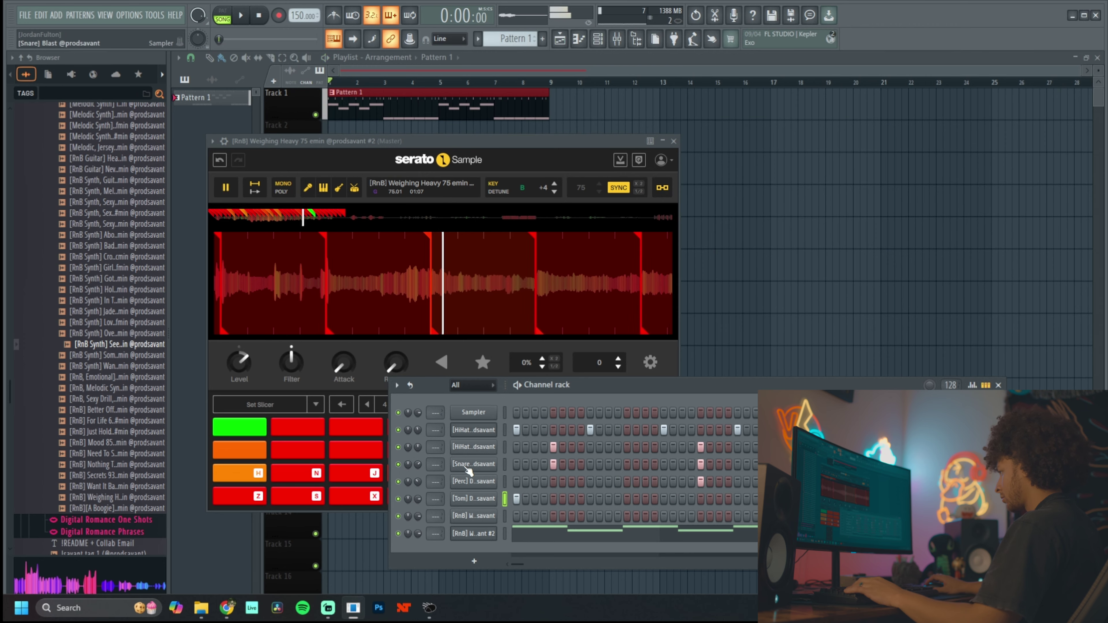
Place pitched-down Snare Blast hits in the piano roll at G4 in bar 2 and G#4 in bar 4.
right_click(466, 472)
click(519, 421)
click(448, 298)
ctrl+click(655, 246)
ctrl+click(563, 246)
click(629, 287)
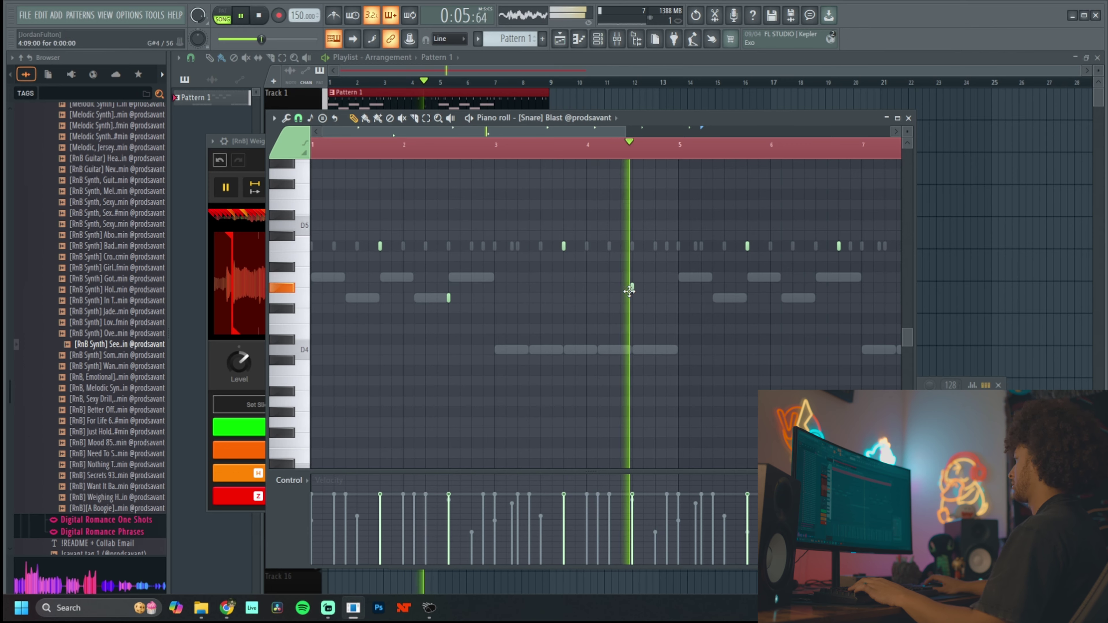
Replace the C5 snare hits in bars 6 and 8 with a G4 hit and a G#4 hit respectively.
scroll(664, 365, down, 3)
right_click(716, 246)
click(703, 287)
right_click(612, 246)
click(598, 298)
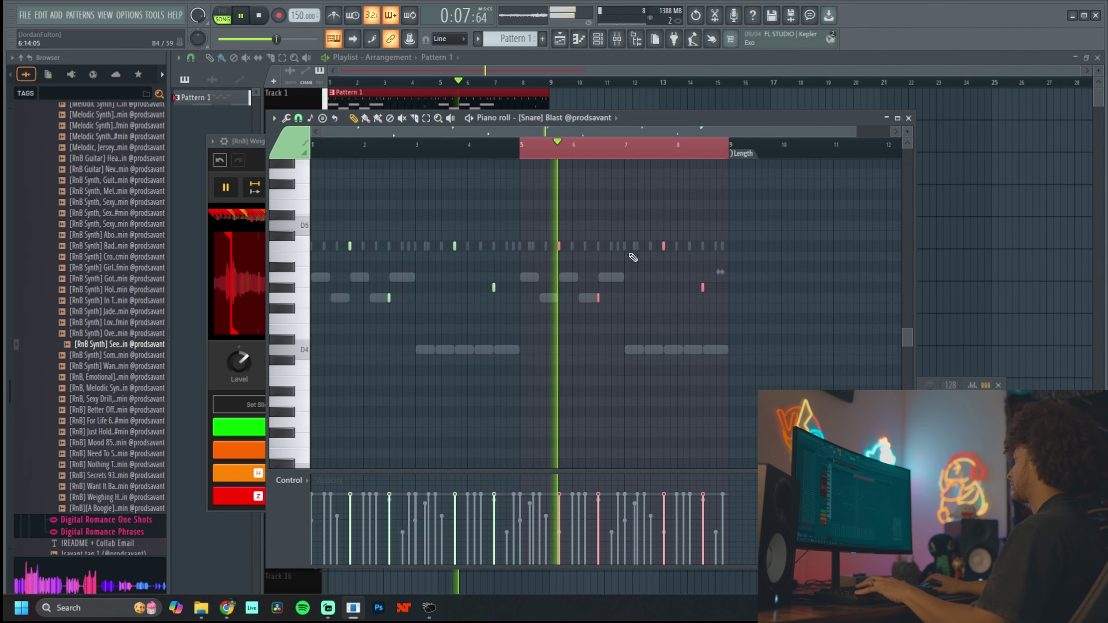
key(F7)
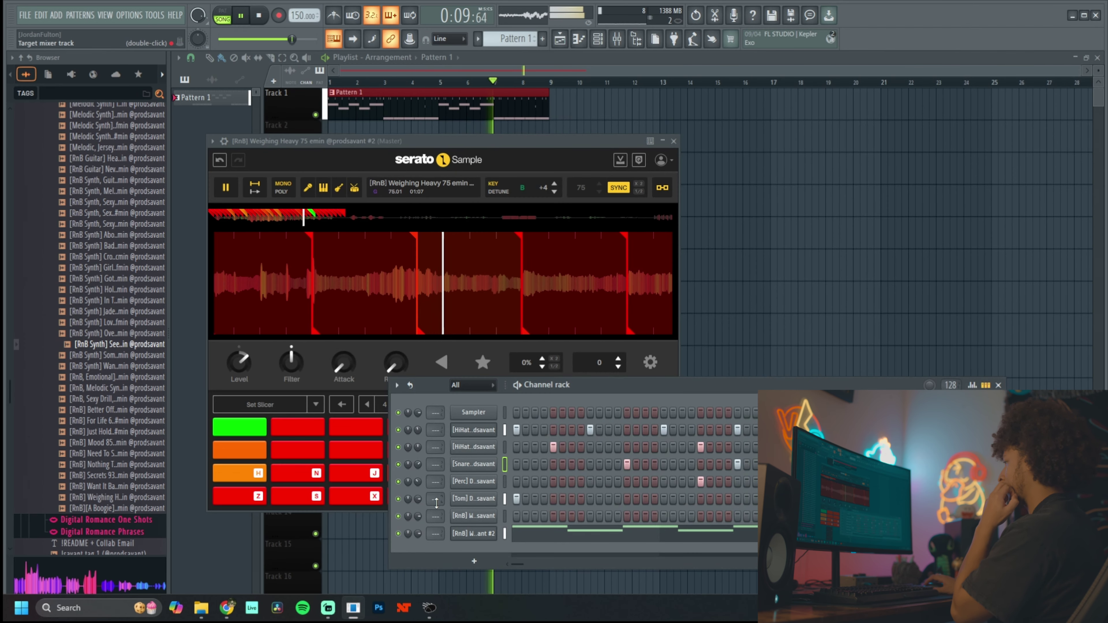
Shift the Tom Deep hit near the end of bar 2 earlier and repeat the two-bar tom rhythm in bars 3 and 4.
right_click(473, 499)
click(524, 419)
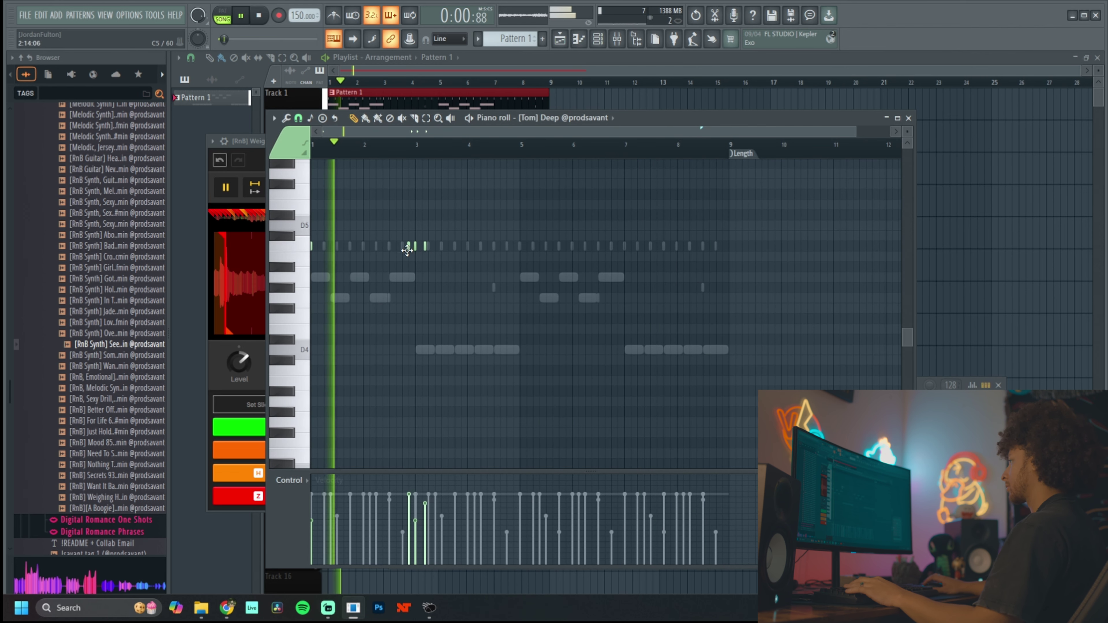
drag(408, 246, 395, 246)
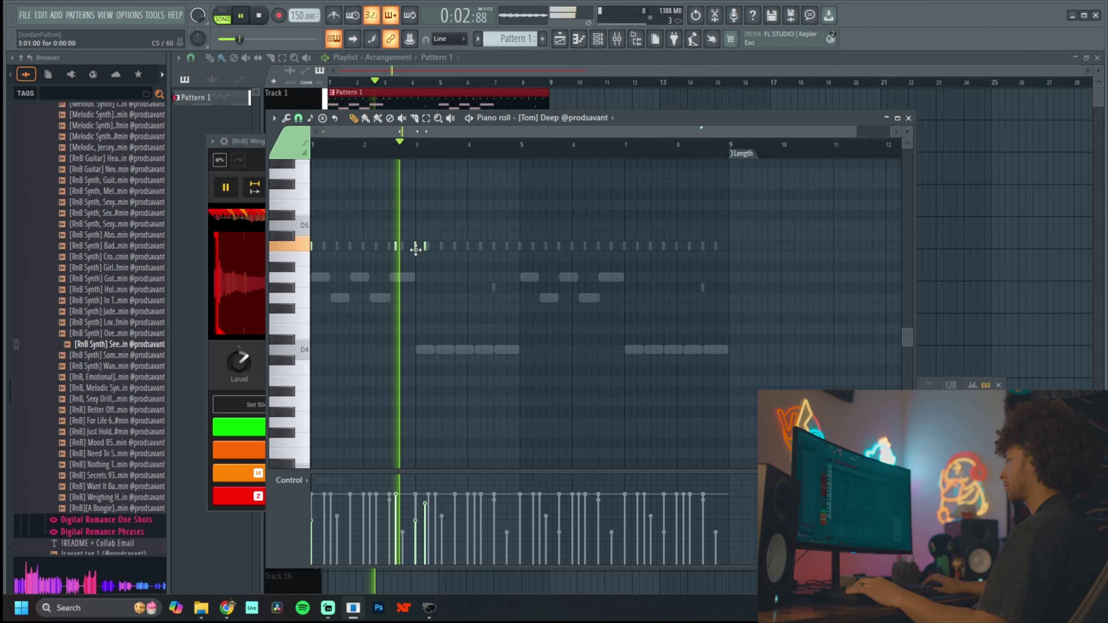
drag(417, 148, 520, 148)
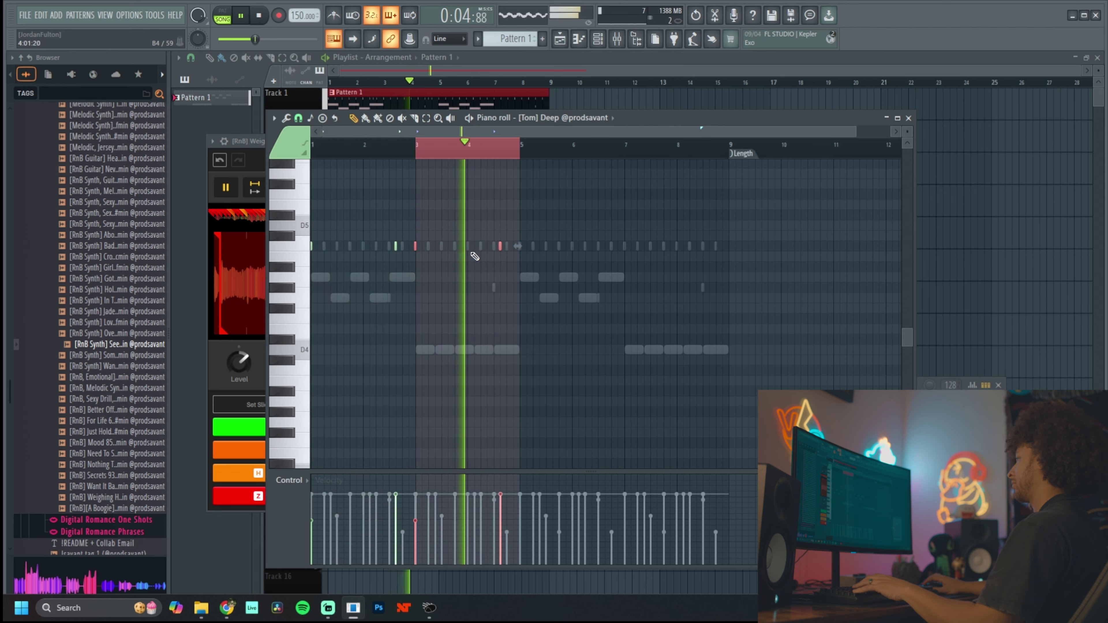
drag(390, 244, 517, 246)
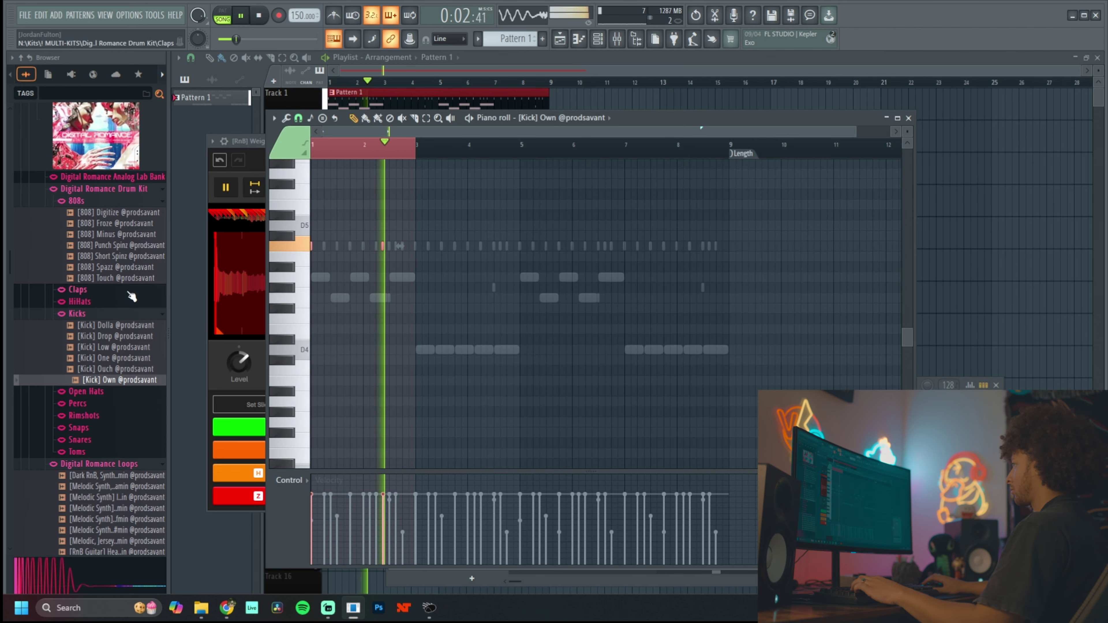
Repeat the Kick Own rhythm from bars 1 and 2 in bars 3 and 4.
drag(419, 147, 520, 148)
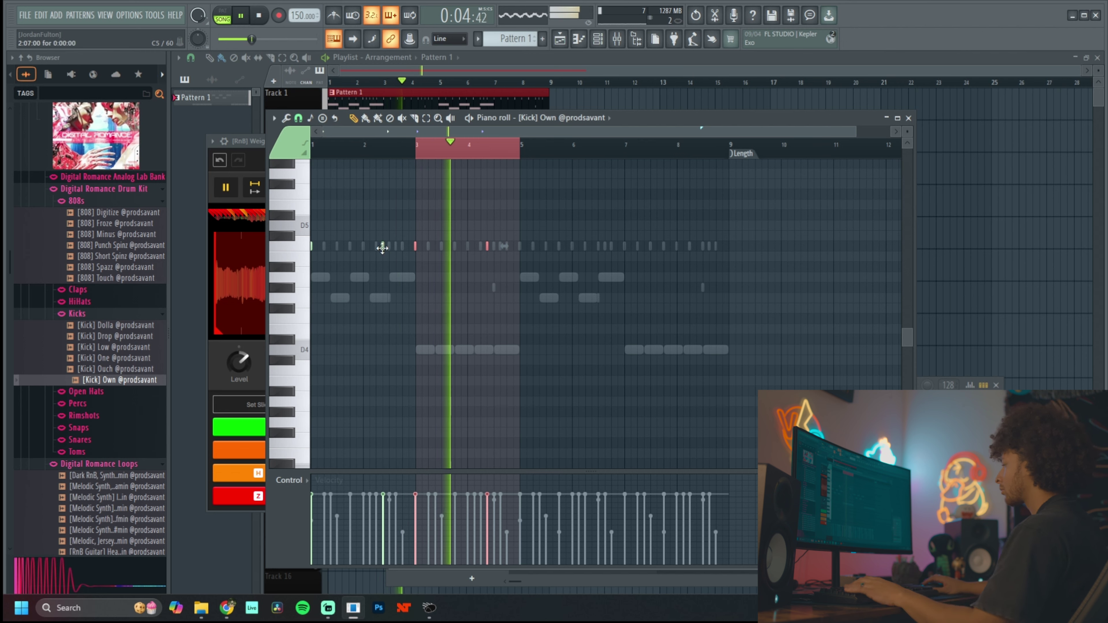
Extend the Kick Own rhythm with further C5 hits after the copied bars 3 and 4.
right_click(420, 149)
key(Escape)
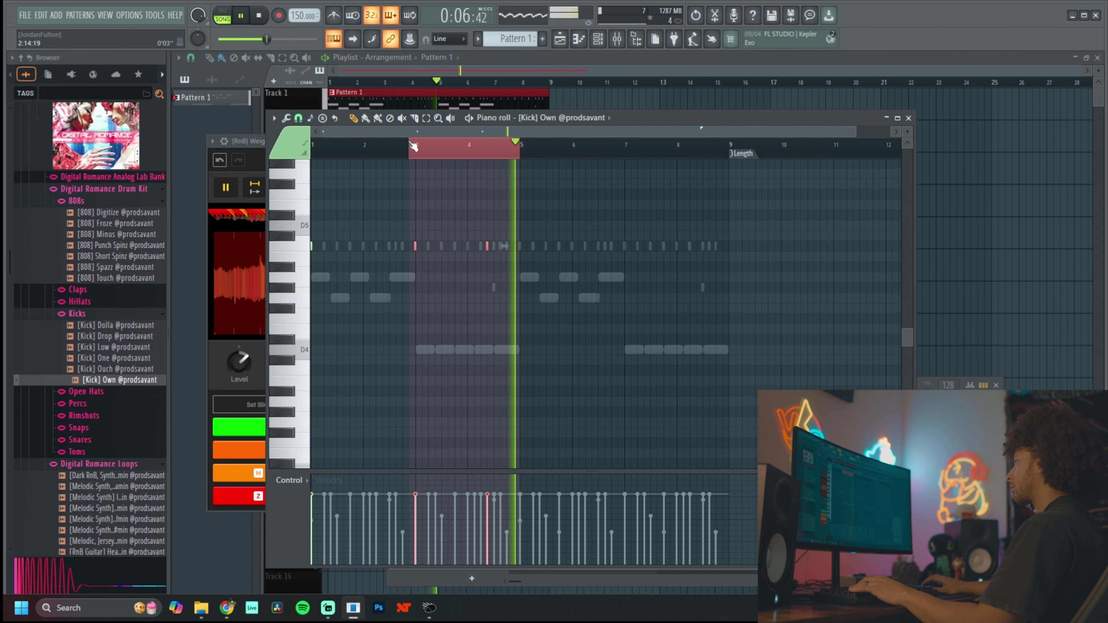
scroll(661, 258, up, 2)
click(671, 246)
click(714, 246)
click(756, 246)
drag(786, 246, 799, 246)
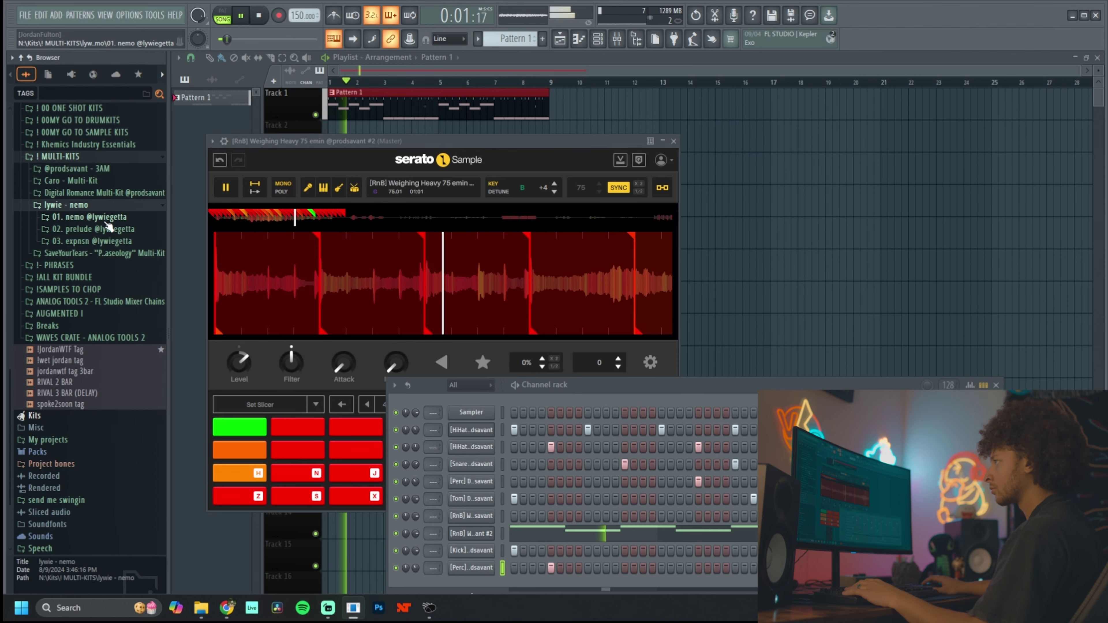
Find the Snatch sample among the claps of the Digital Romance drum kit and add it as a new channel.
click(105, 193)
click(113, 205)
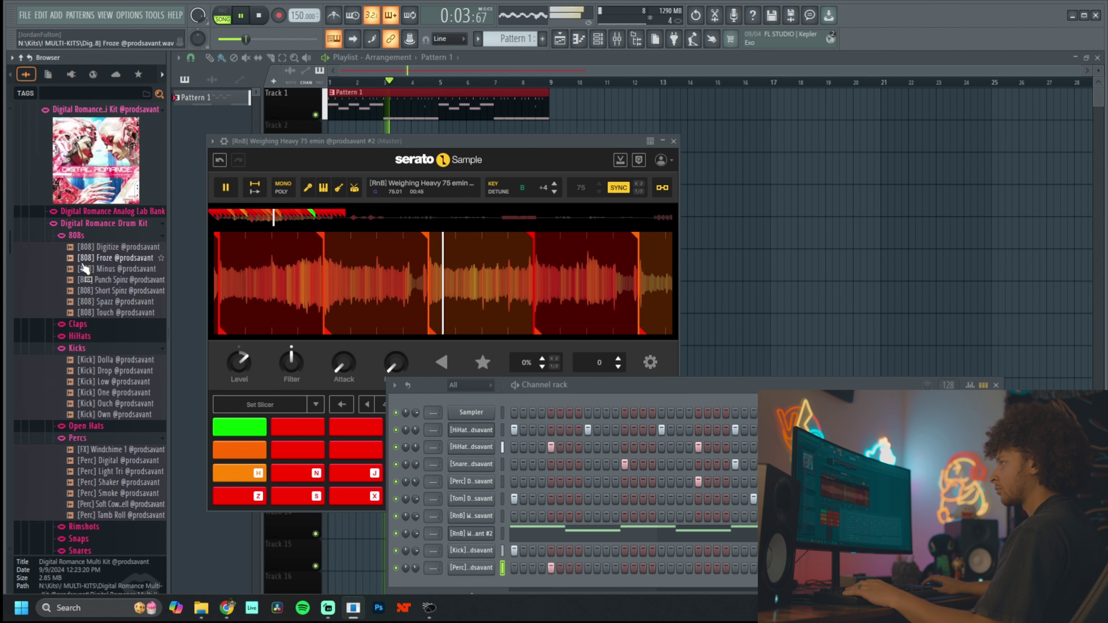
click(112, 393)
click(113, 391)
drag(120, 368, 423, 586)
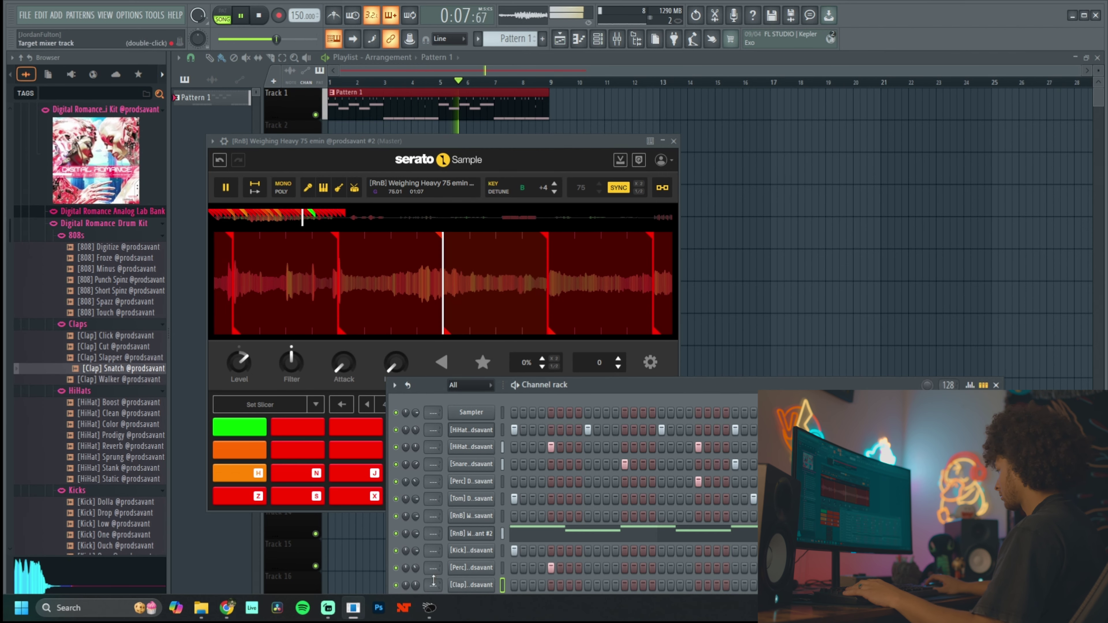
Place a C5 Clap Snatch hit near the start of bar 4 and another at the same spot in bar 8.
click(477, 582)
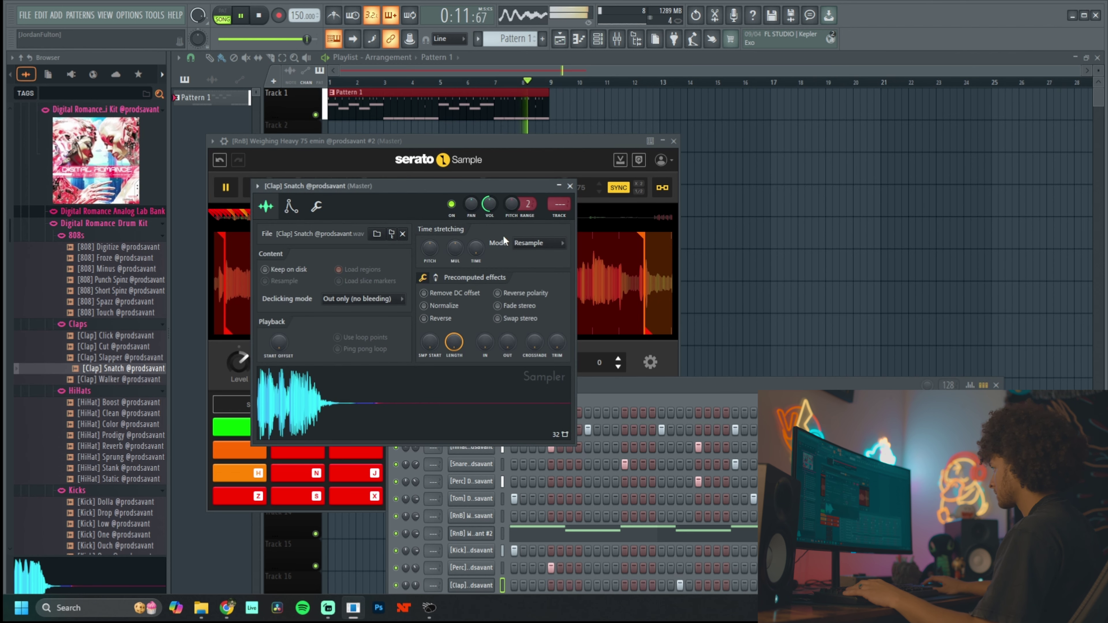
click(432, 476)
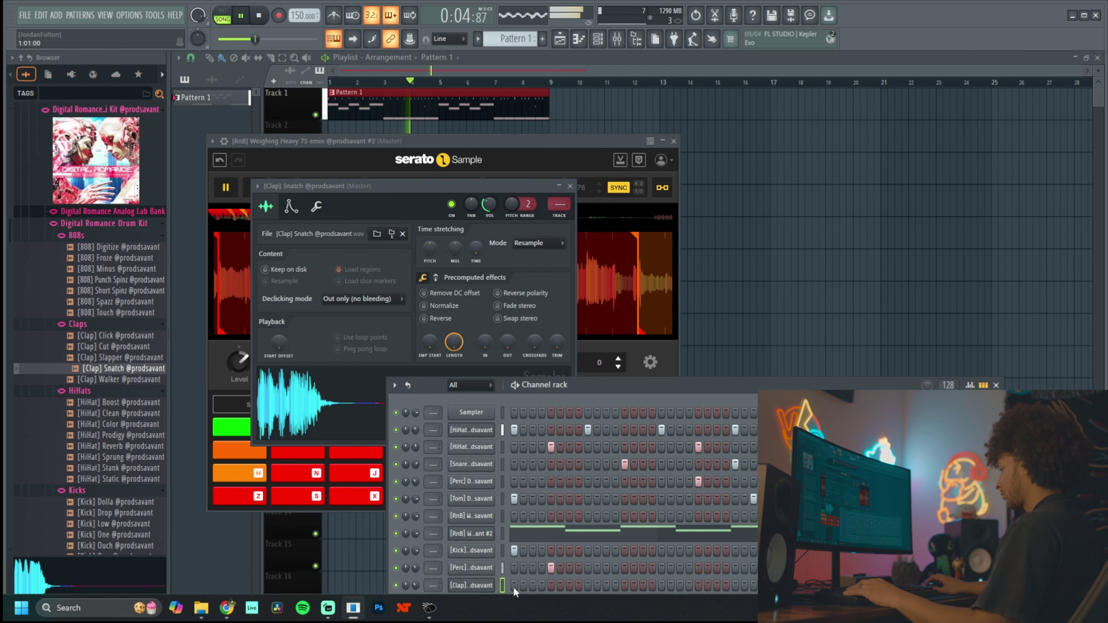
right_click(489, 585)
click(524, 491)
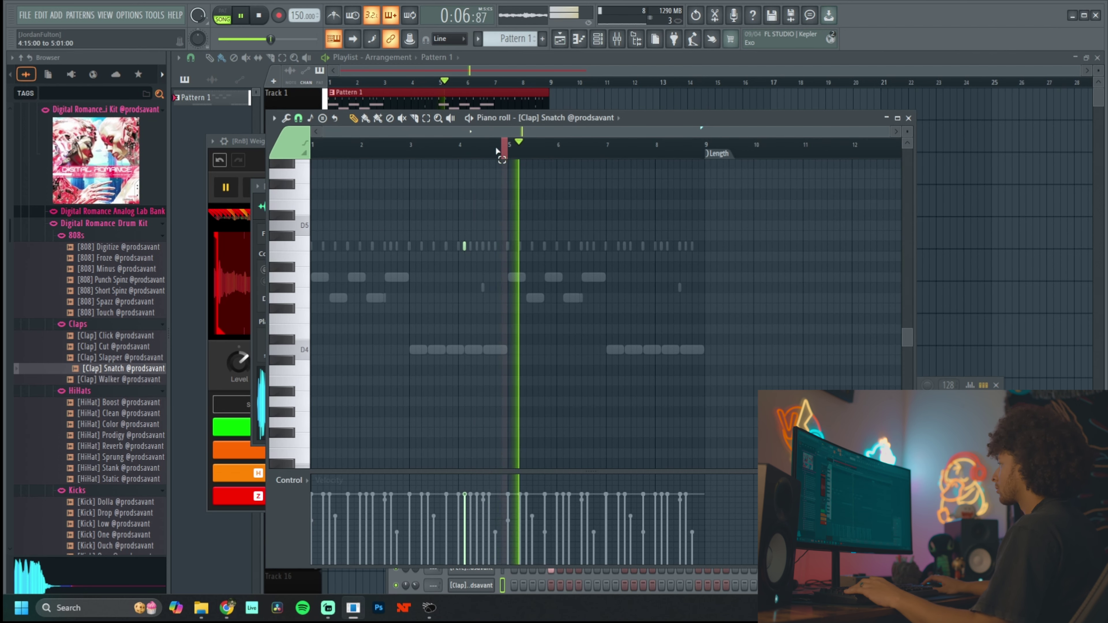
click(598, 38)
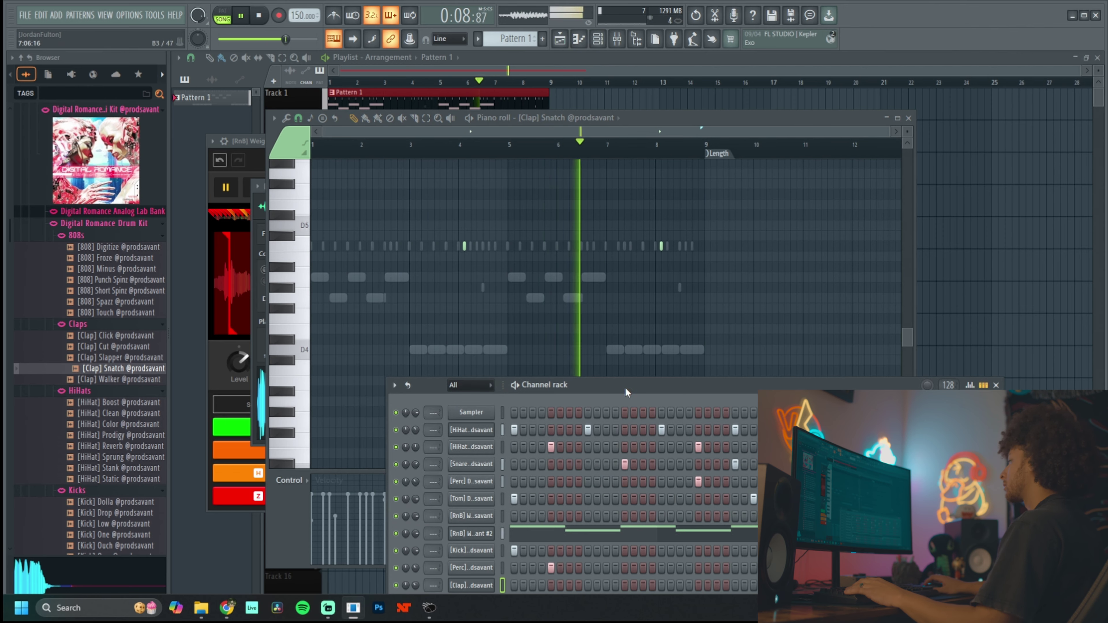
Stop playback and open the Weighing Heavy #2 sample's notes in the piano roll.
key(space)
drag(603, 387, 558, 204)
click(602, 351)
drag(354, 271, 767, 389)
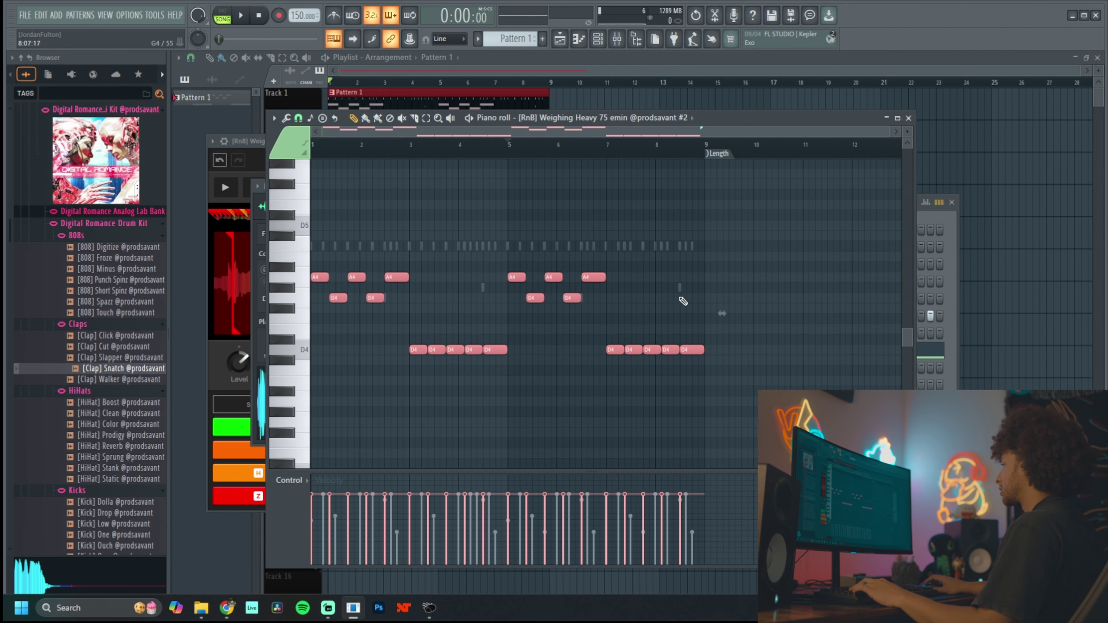
Duplicate the Pattern 1 clip on Track 1 of the playlist so it repeats from bar 9.
key(ctrl+d)
key(ctrl+a)
scroll(389, 283, up, 3)
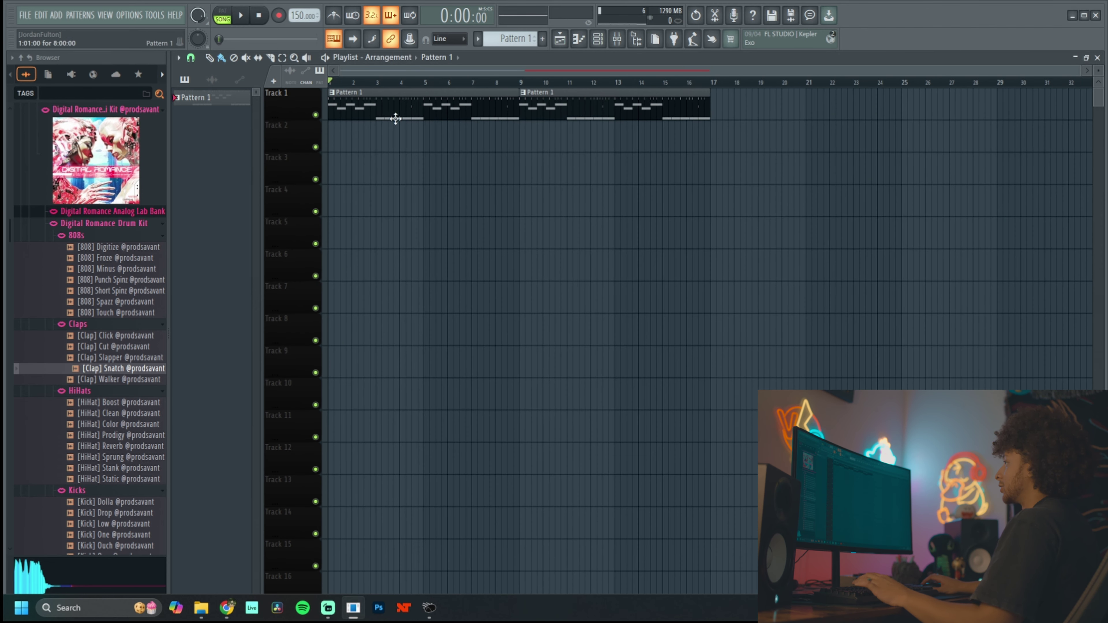
Add Analog Lab V as a new instrument channel and locate the Digital Romance Analog Lab Bank folder.
click(597, 39)
scroll(100, 262, up, 3)
click(100, 277)
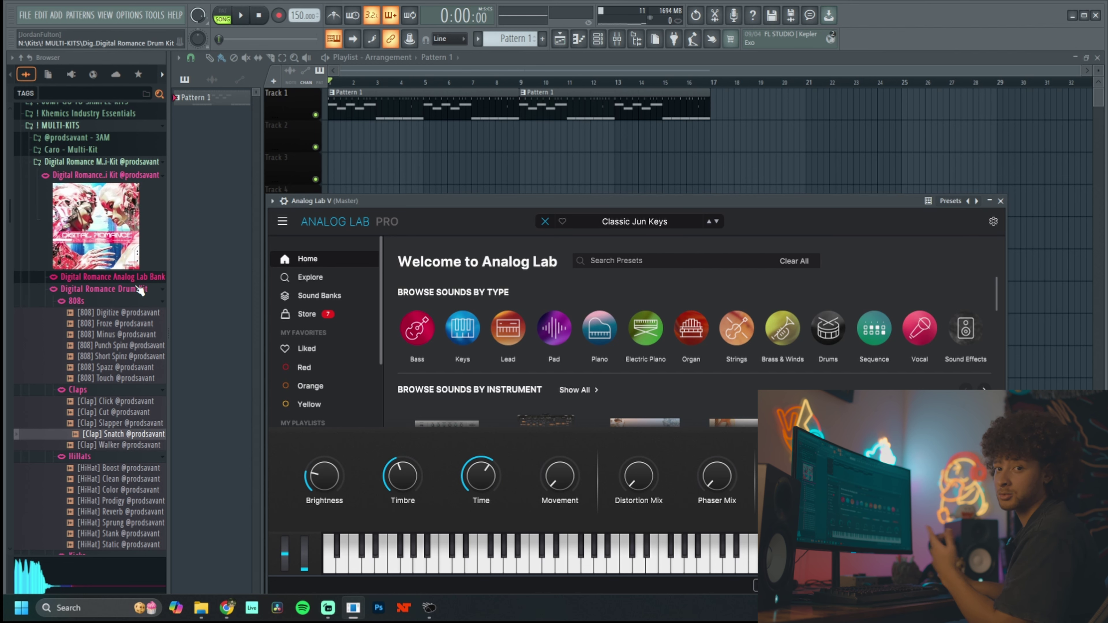
Show the Digital Romance Multi Kit folder containing the Analog Lab bank in Windows File Explorer.
right_click(129, 276)
click(164, 367)
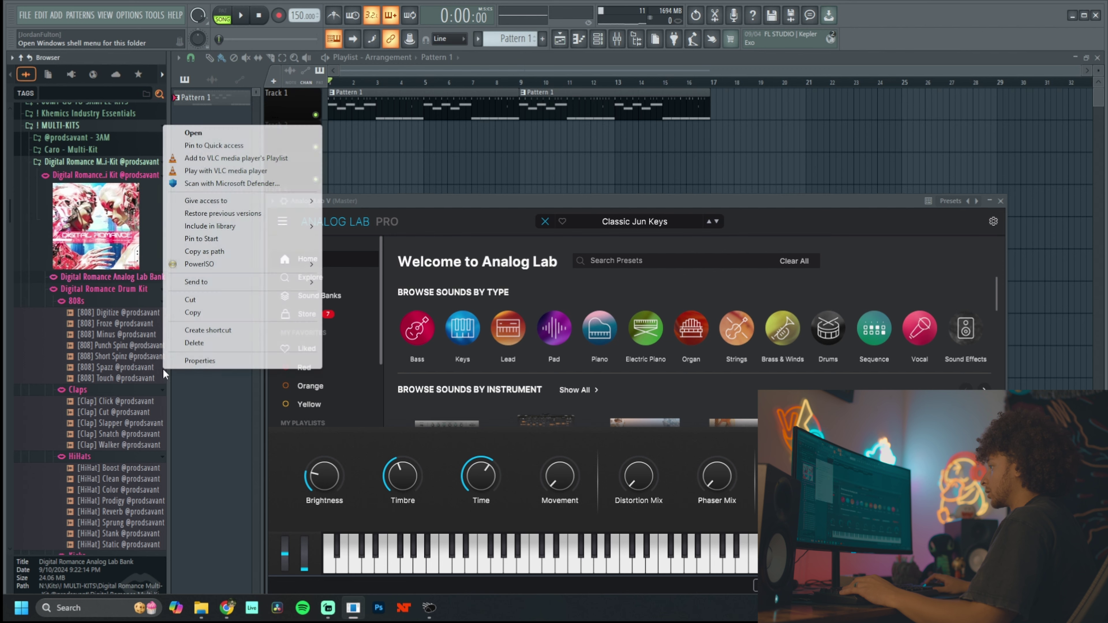
right_click(100, 273)
click(128, 368)
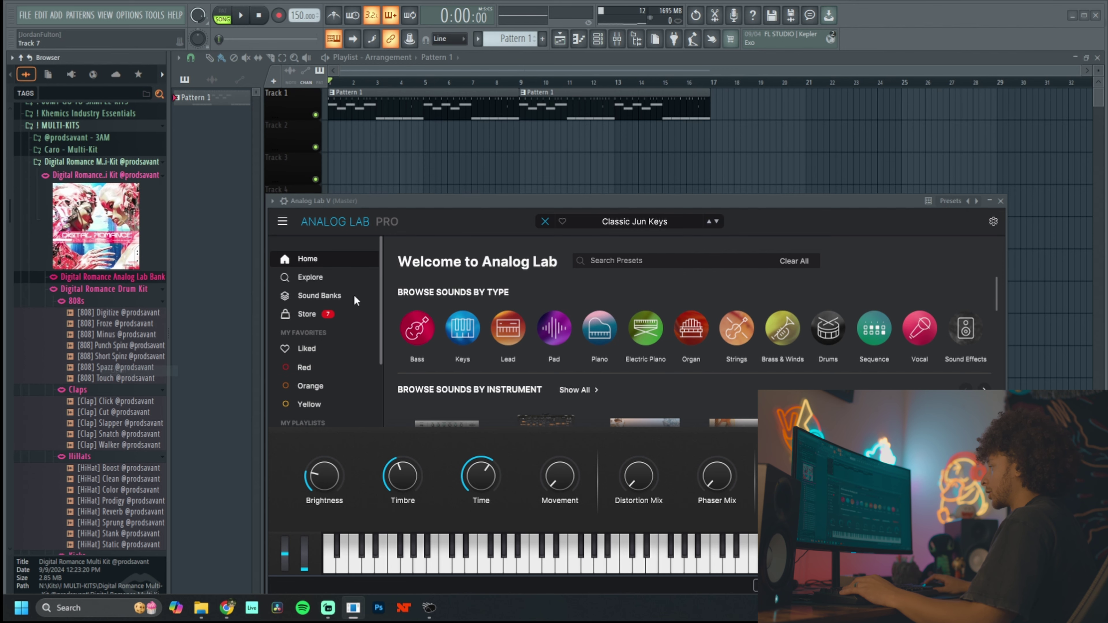
click(435, 445)
drag(558, 206, 578, 167)
key(alt+Tab)
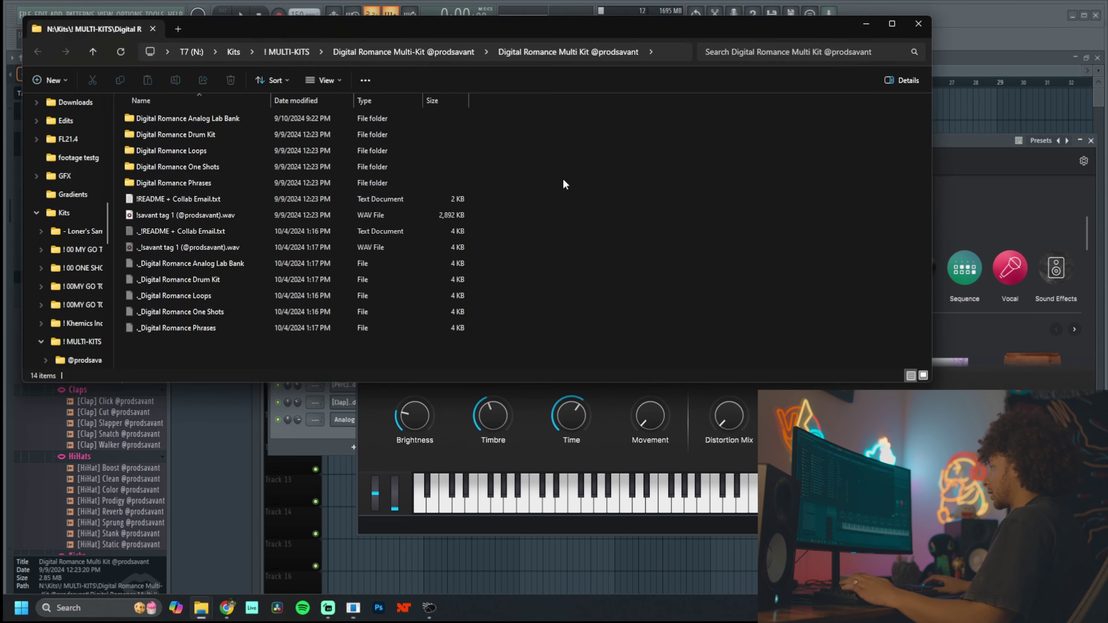
Return to Analog Lab V and start a sound bank import.
click(935, 150)
click(409, 233)
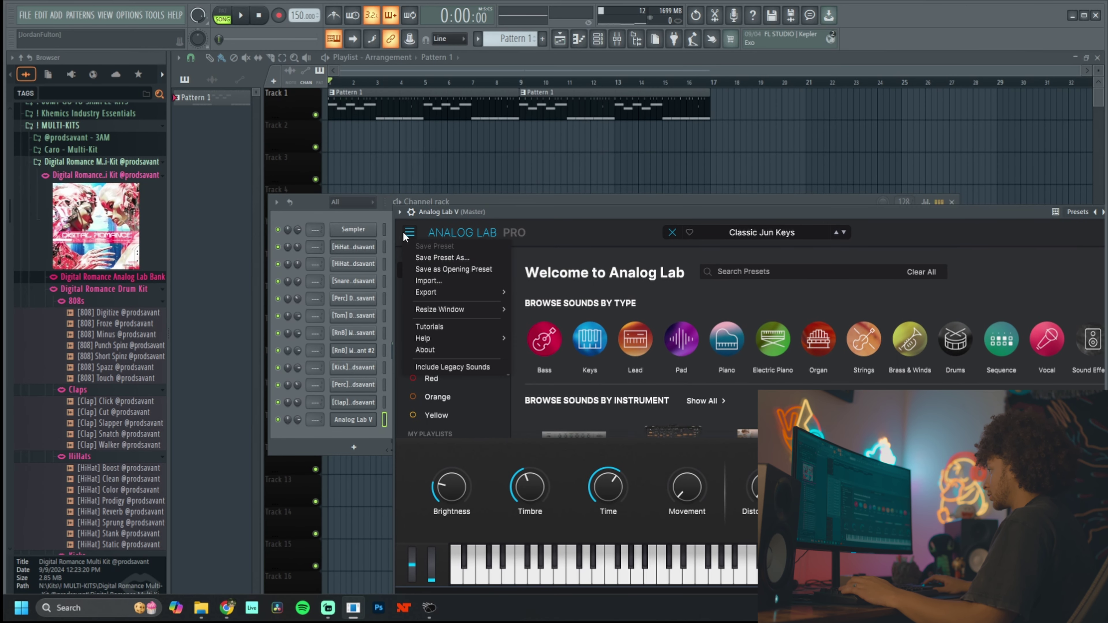
click(419, 235)
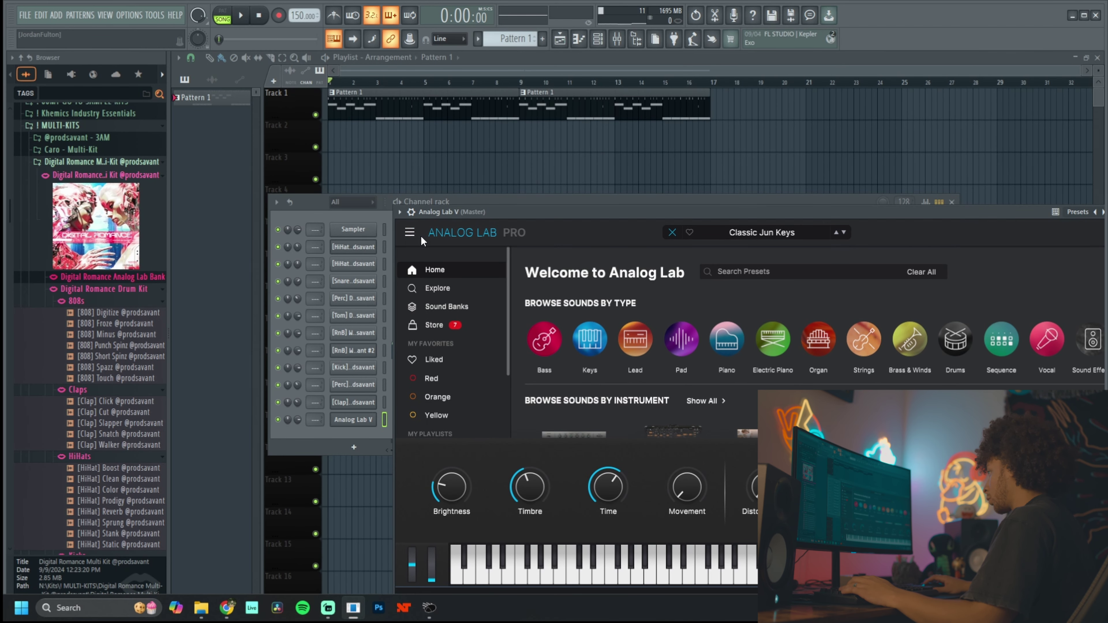
click(408, 234)
click(440, 281)
key(alt+Tab)
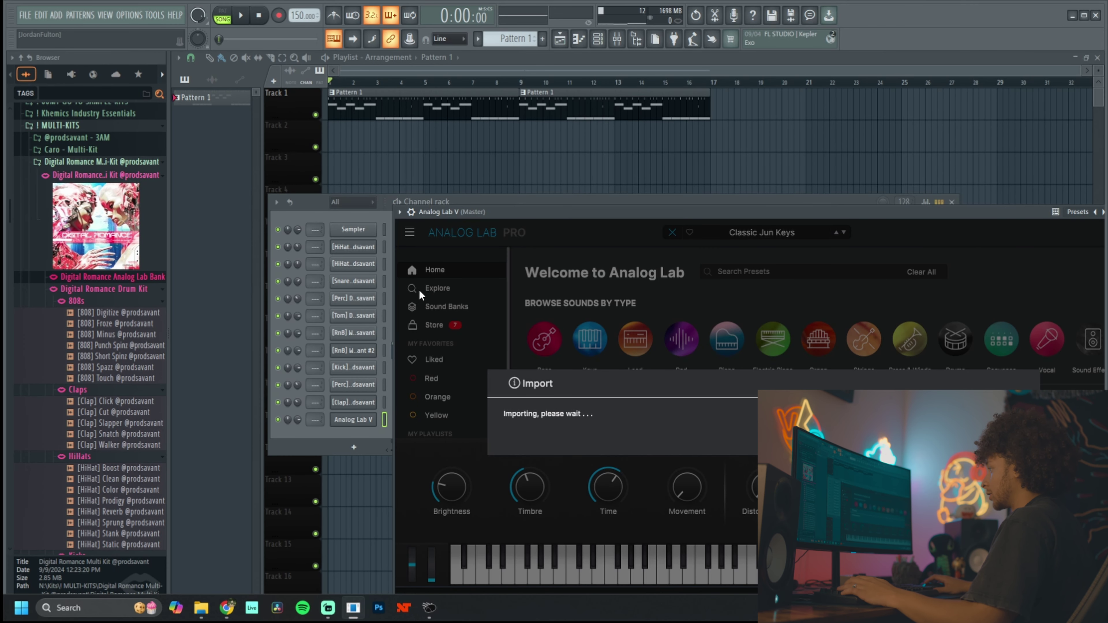
click(454, 326)
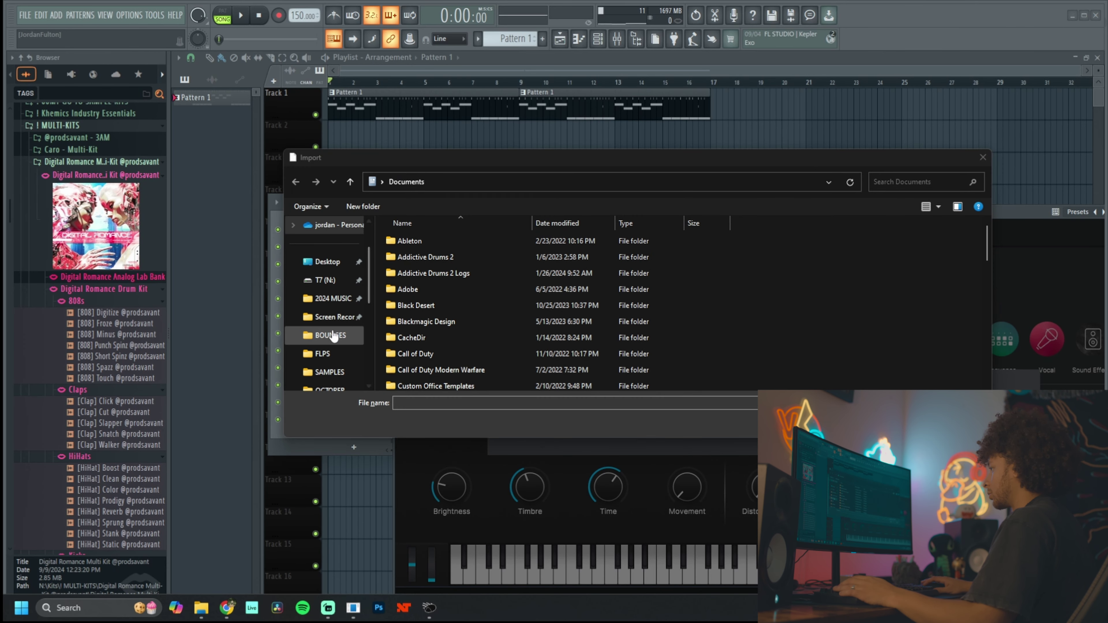
Switch the import dialog to the T7 (N:) drive and look through it for the Kits folder.
scroll(334, 341, up, 2)
scroll(335, 341, down, 2)
scroll(334, 339, up, 2)
scroll(334, 332, down, 2)
scroll(334, 332, up, 5)
click(324, 225)
scroll(475, 329, down, 5)
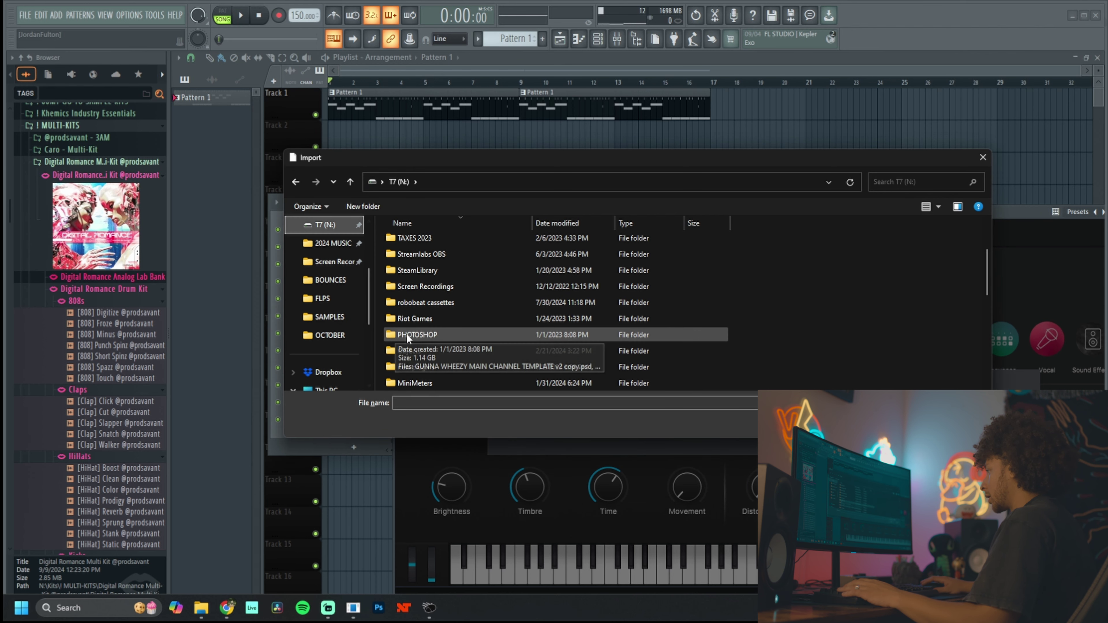
scroll(463, 323, down, 1)
scroll(454, 352, up, 3)
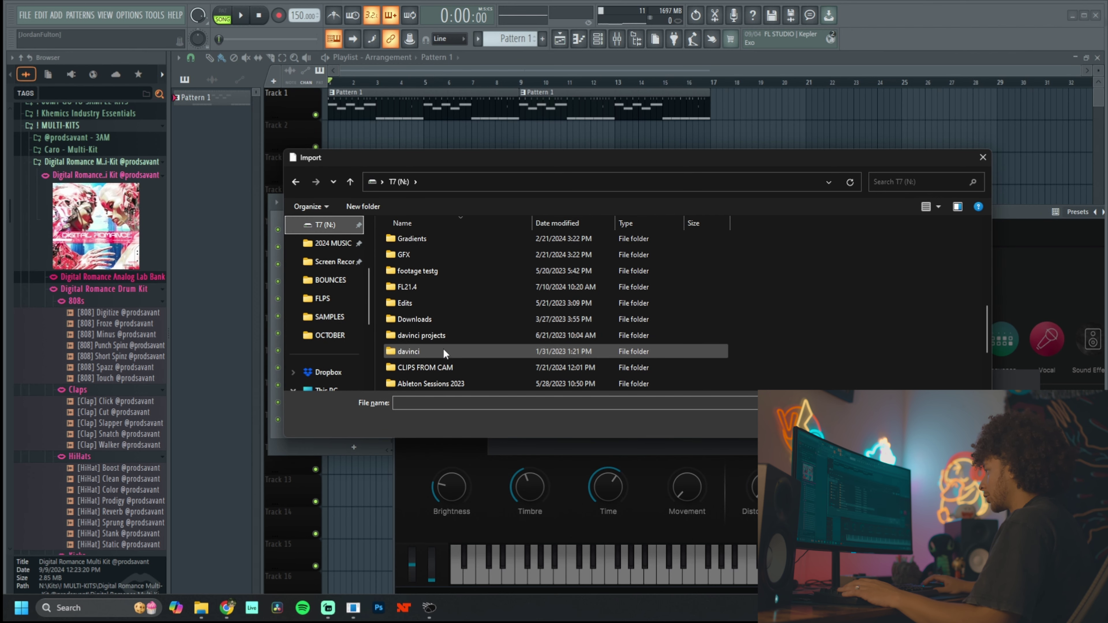
Import the Savant - Digital Romance .labx file from the Digital Romance Analog Lab Bank folder within Kits and ! MULTI-KITS.
double_click(420, 275)
double_click(418, 337)
double_click(436, 273)
double_click(436, 241)
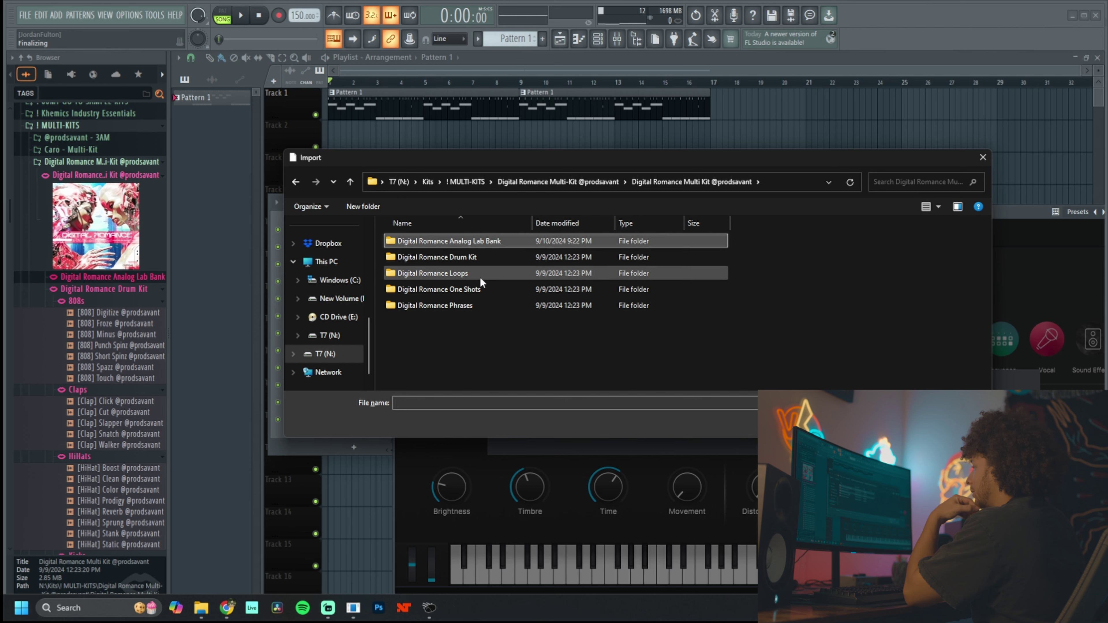
double_click(437, 241)
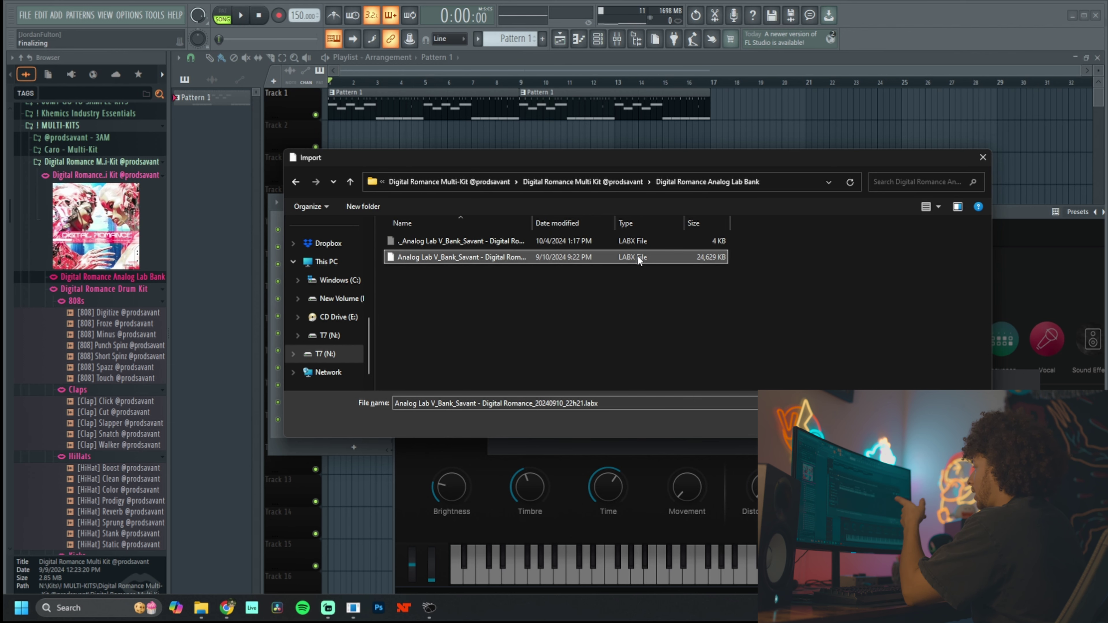
click(909, 425)
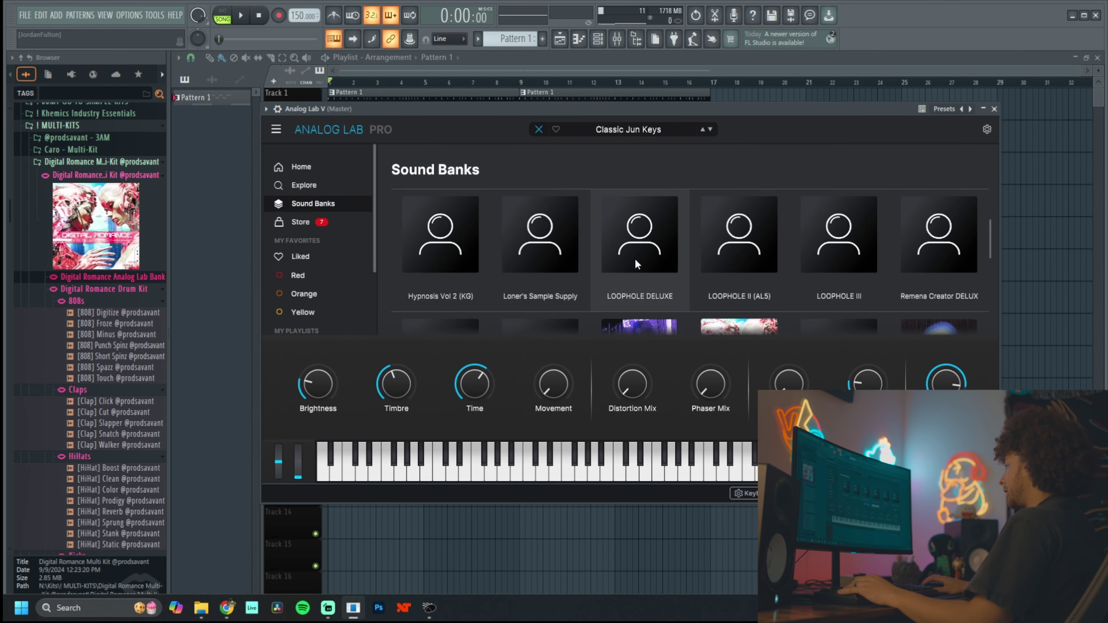
Open the Savant - Digital Romance sound bank and load the Bass - Break preset.
scroll(635, 258, up, 3)
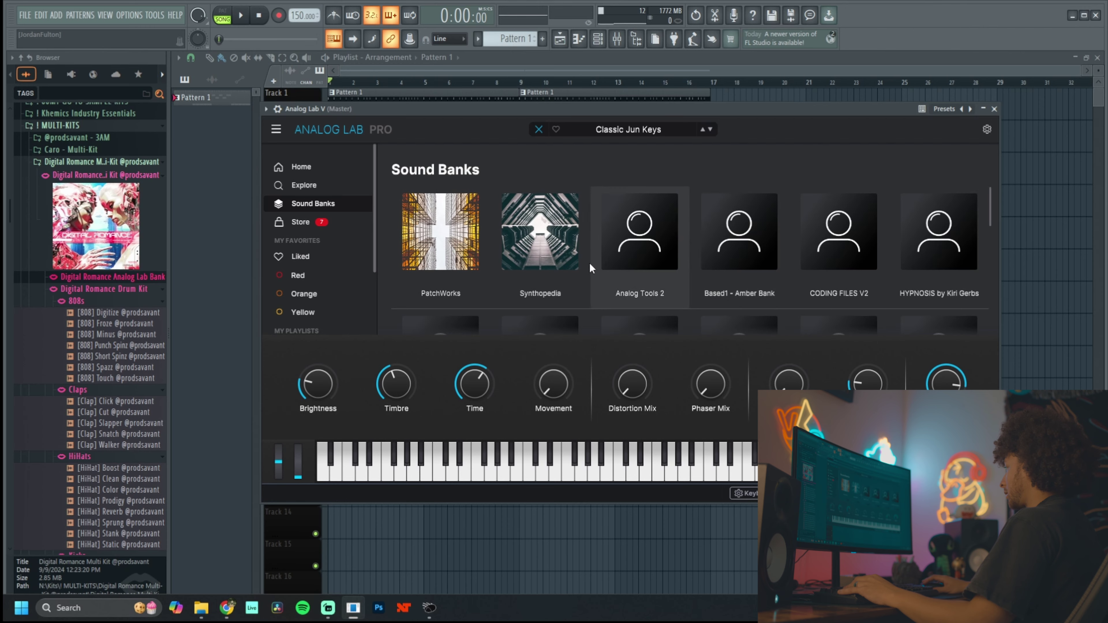
scroll(633, 262, down, 5)
click(717, 286)
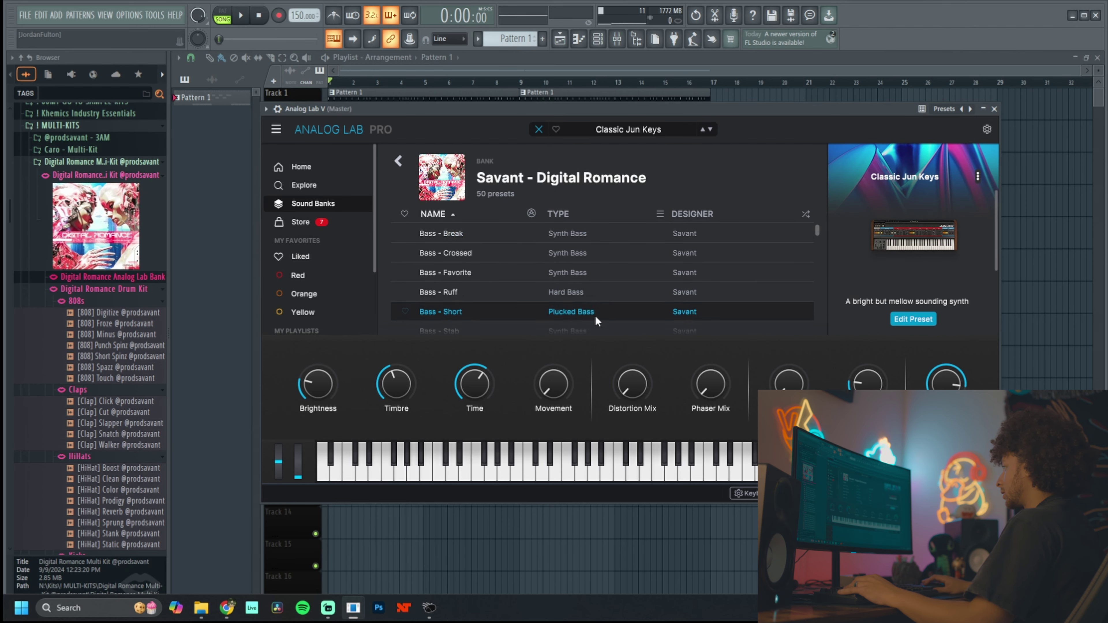
click(493, 234)
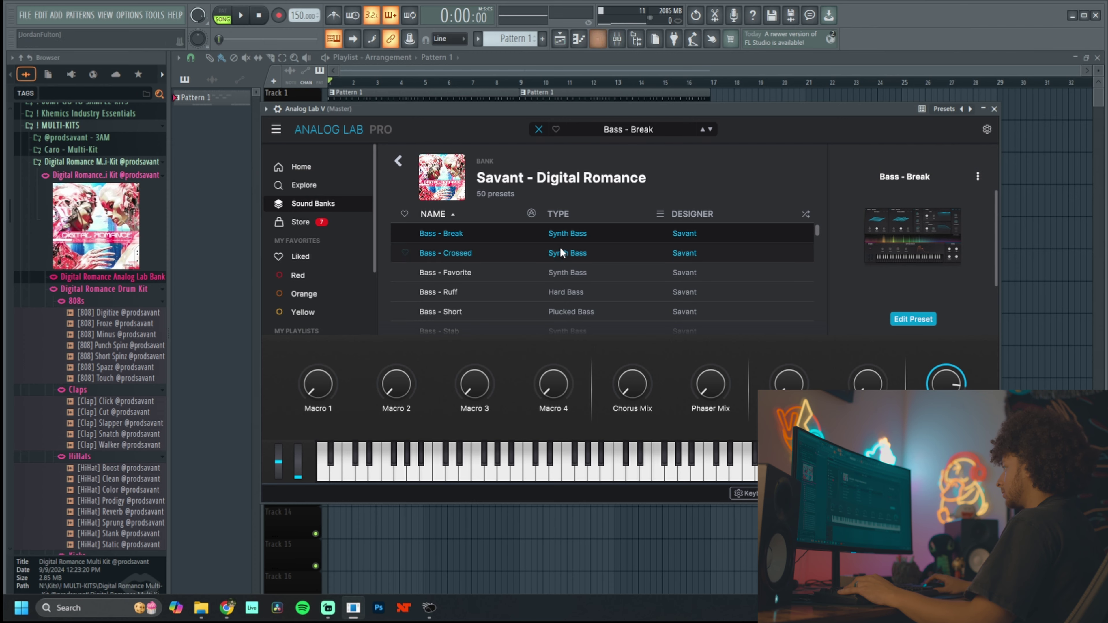
Write an eight-bar Analog Lab V bassline alternating two-bar F#4 and E4 notes, shortening the last E4 for a half-bar G#4 at the end.
key(F6)
key(space)
click(442, 419)
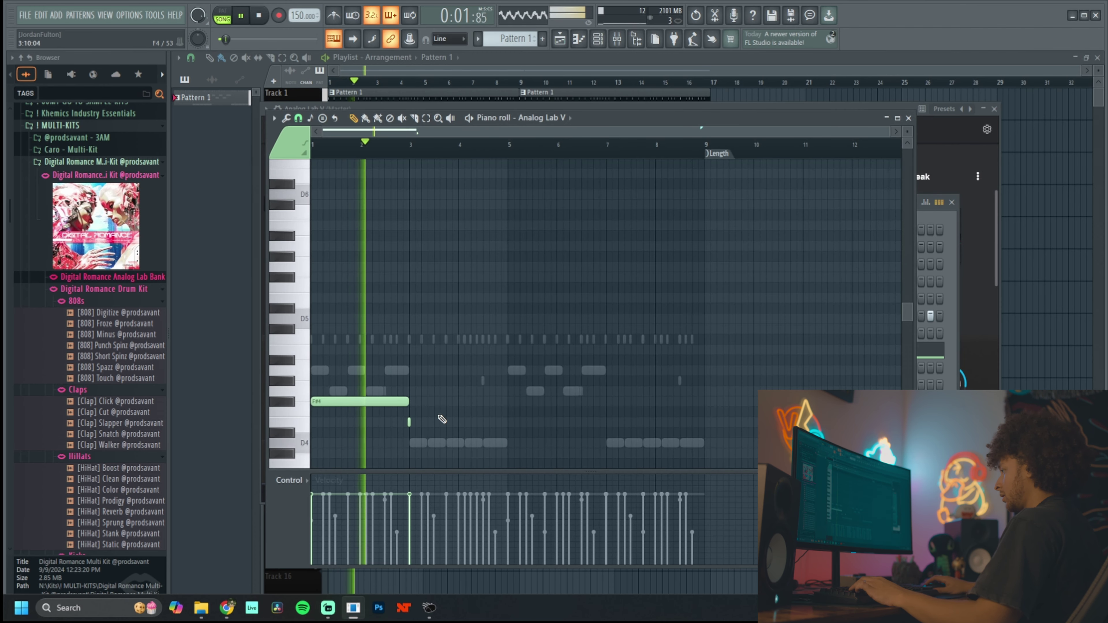
scroll(515, 417, down, 3)
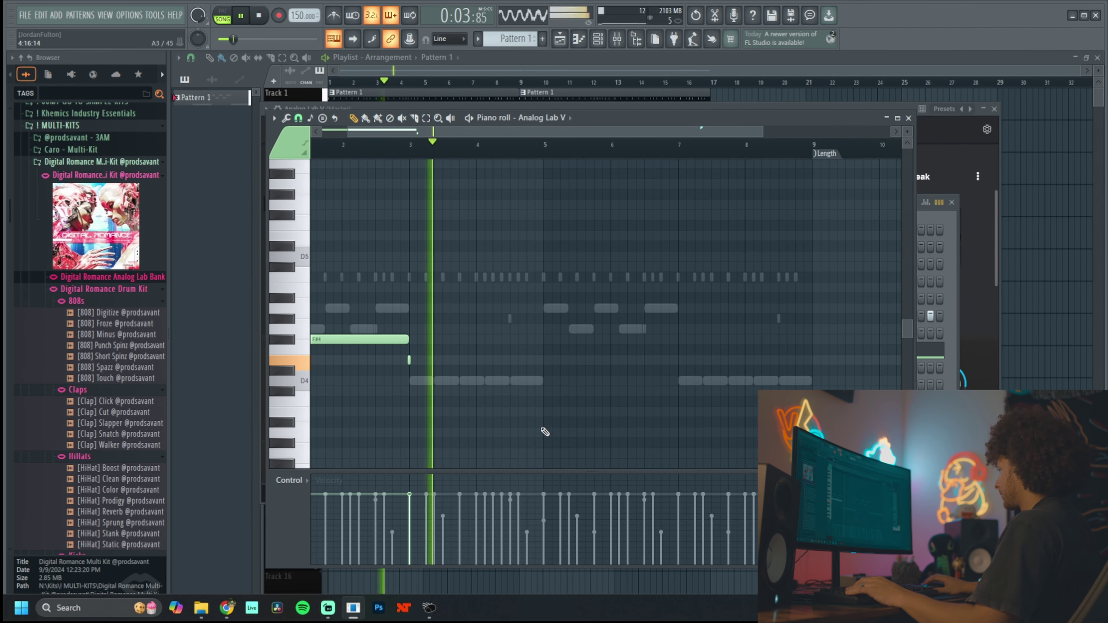
mouse_move(529, 339)
mouse_down()
mouse_move(667, 346)
mouse_move(660, 327)
mouse_up()
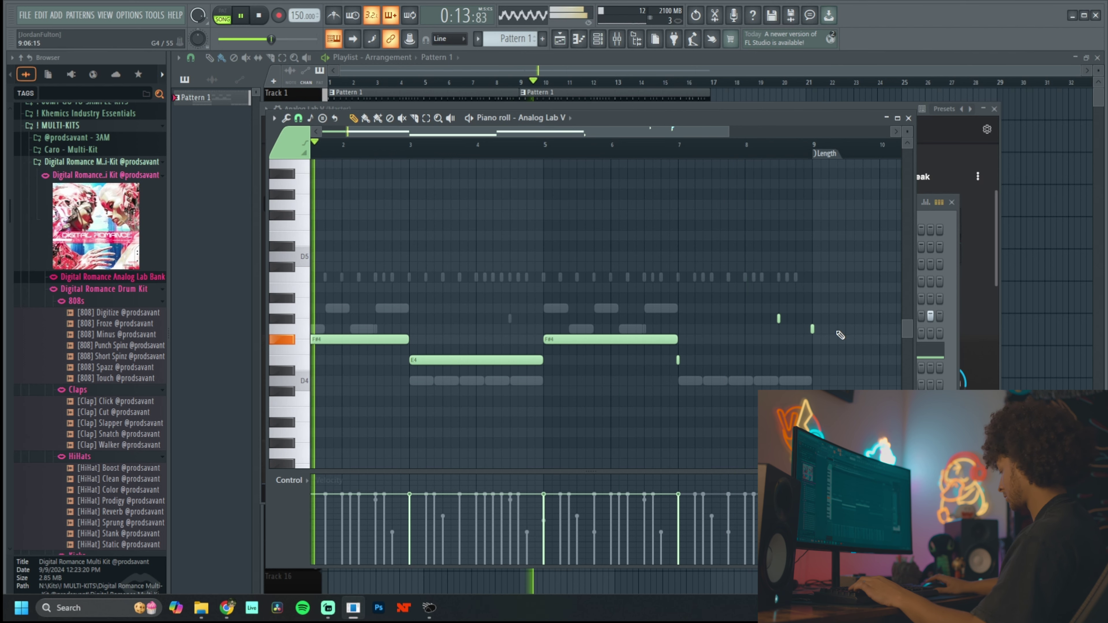
drag(829, 326, 797, 345)
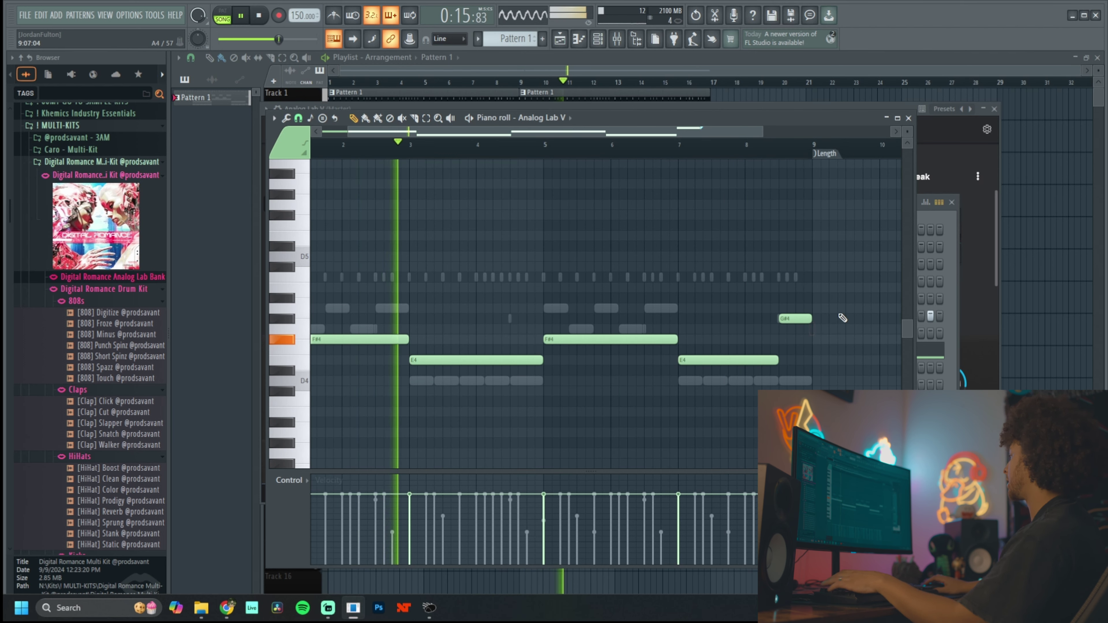
Move the Weighing Heavy #2 channel down the channel rack to sit between the clap and Analog Lab V.
key(F7)
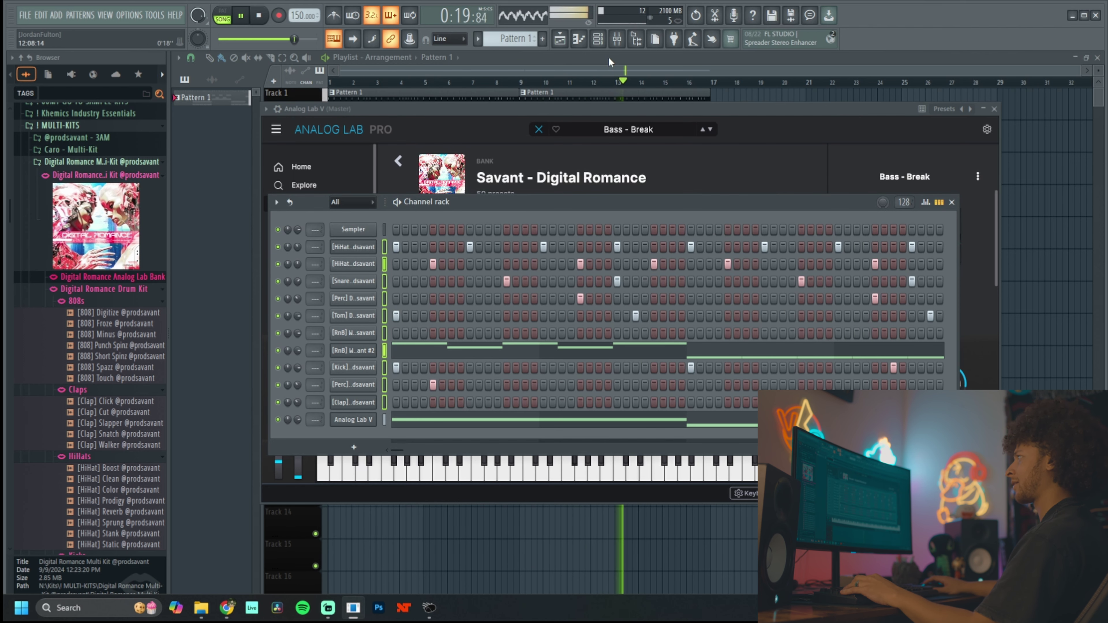
click(384, 350)
key(alt+Down)
key(alt+Down)
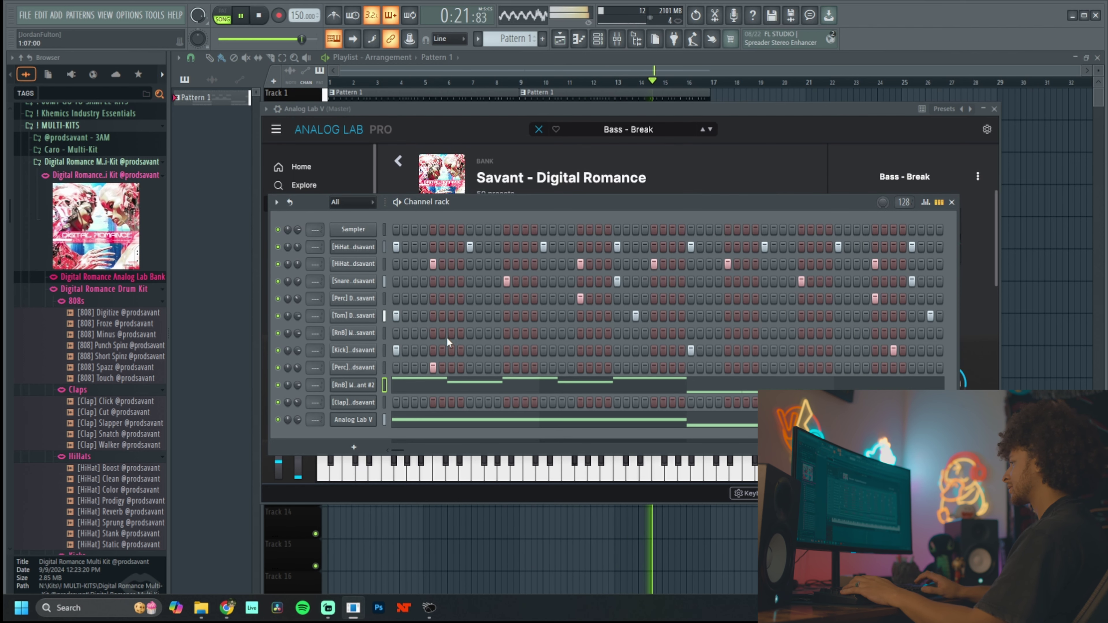
key(alt+Down)
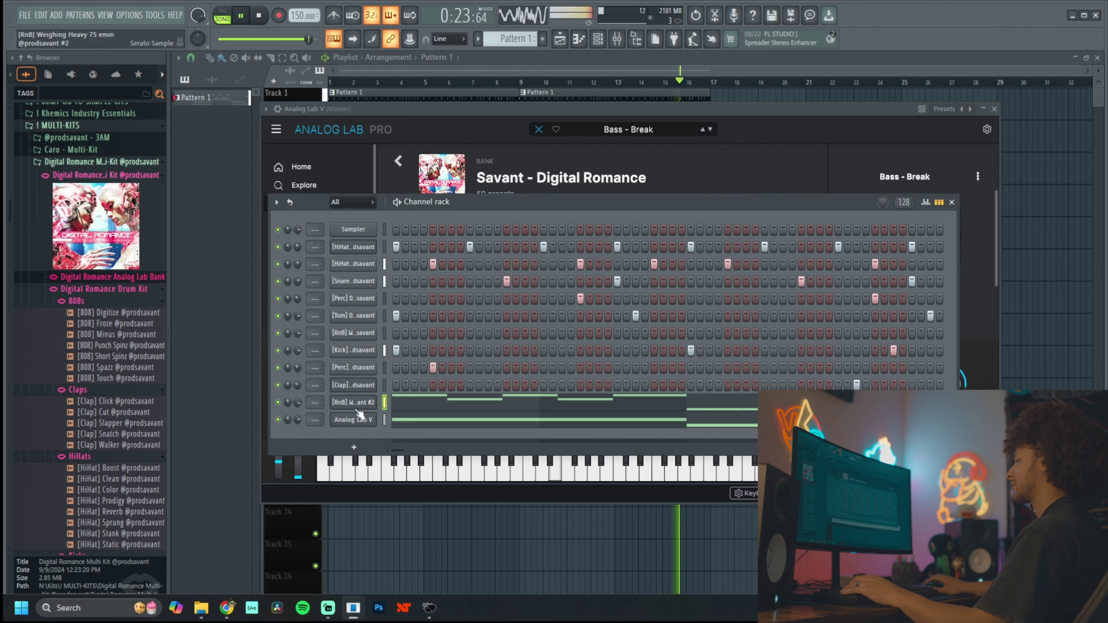
Stop playback, route the Weighing Heavy #2 channel to mixer track 1 and select the drum channels.
click(353, 402)
key(space)
key(F9)
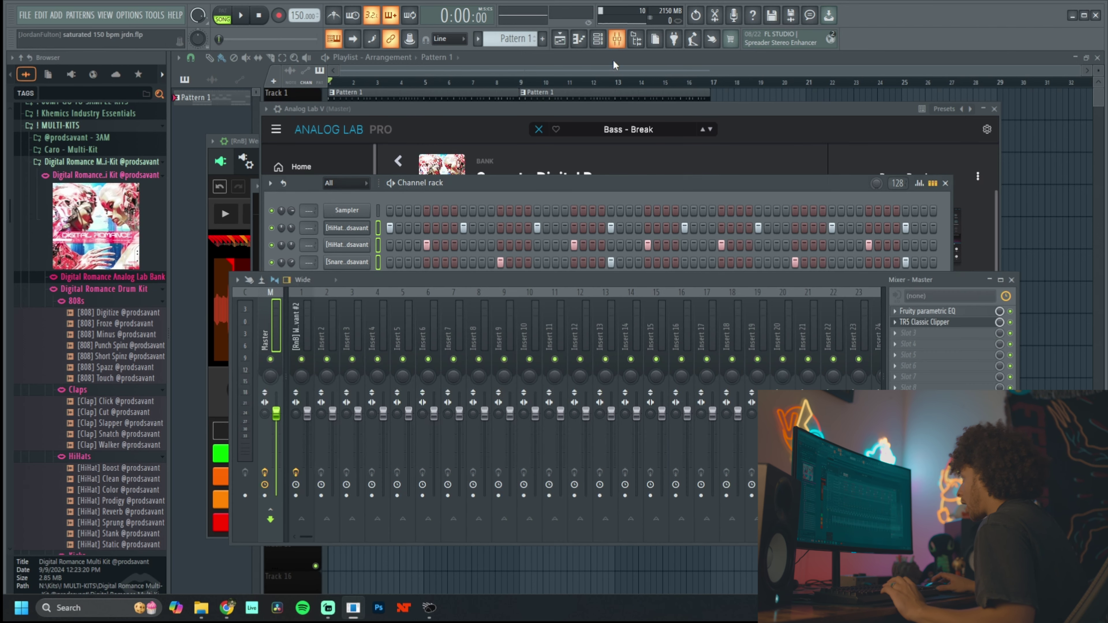
click(454, 197)
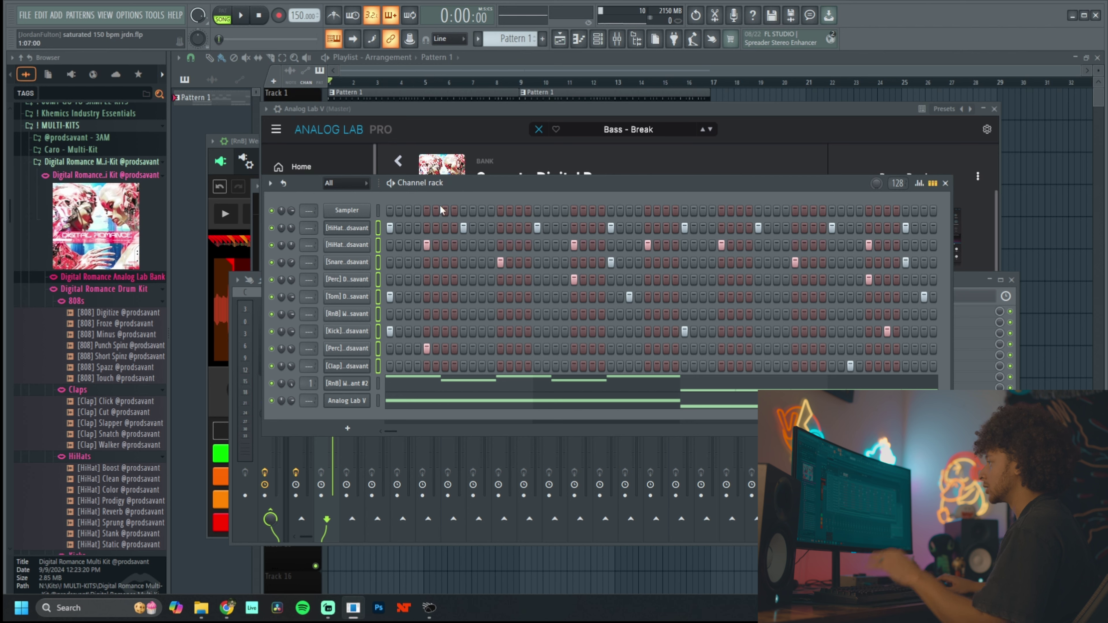
Move the Weighing Heavy #2 channel up past the kick and bring it back between the clap and Analog Lab V.
click(378, 384)
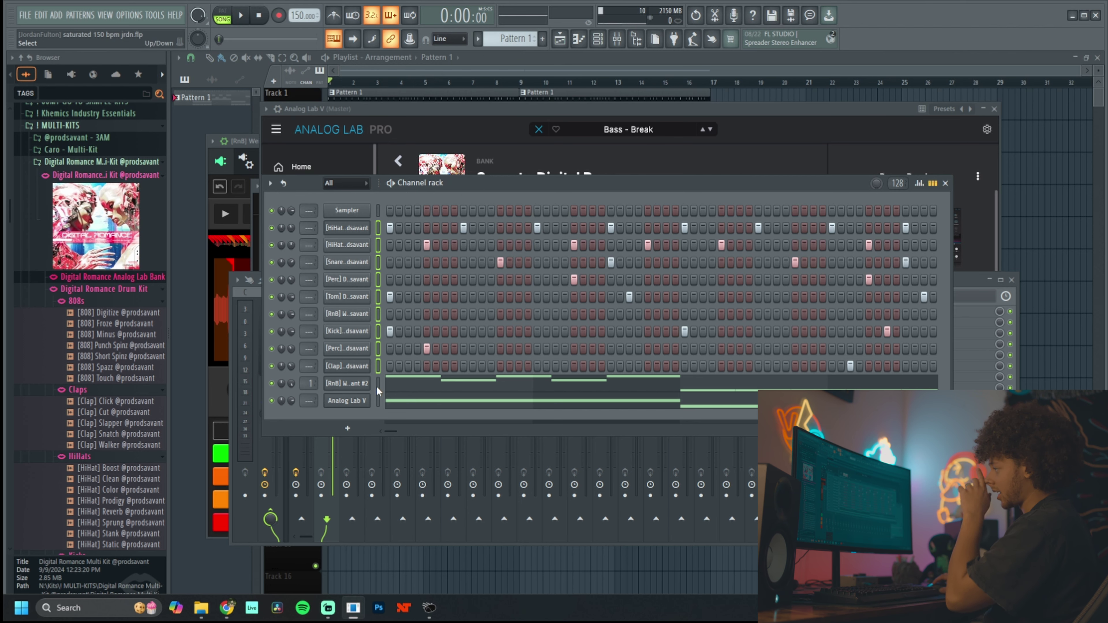
key(alt+Up)
key(alt+Up)
key(alt+Up)
key(alt+Up)
key(alt+Up)
key(alt+Down)
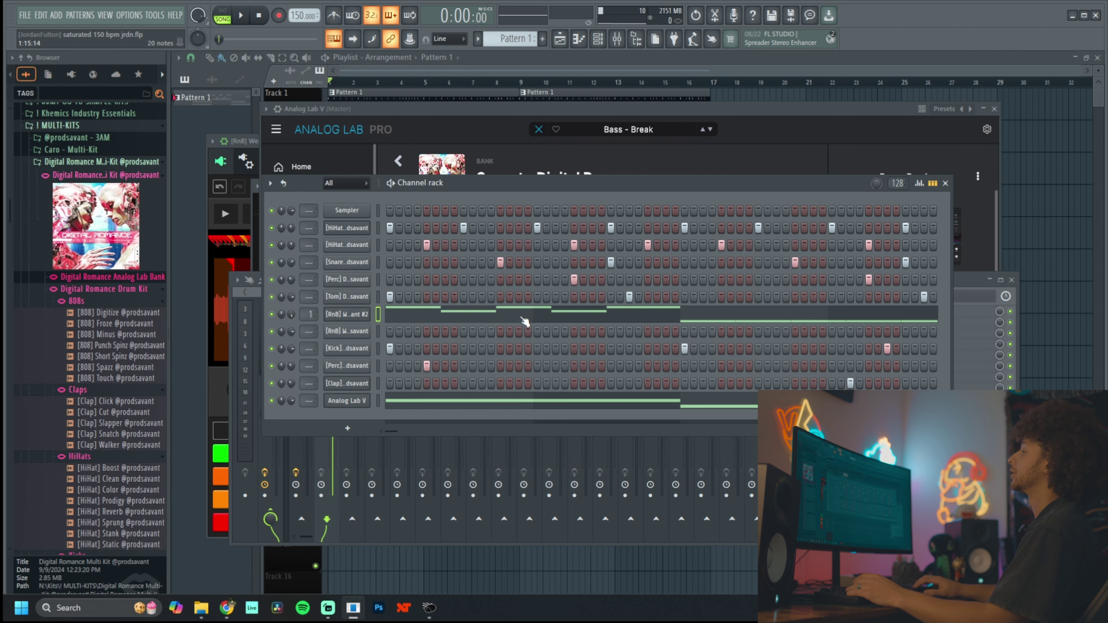
key(alt+Down)
key(alt+Down)
key(alt+Down)
key(alt+Down)
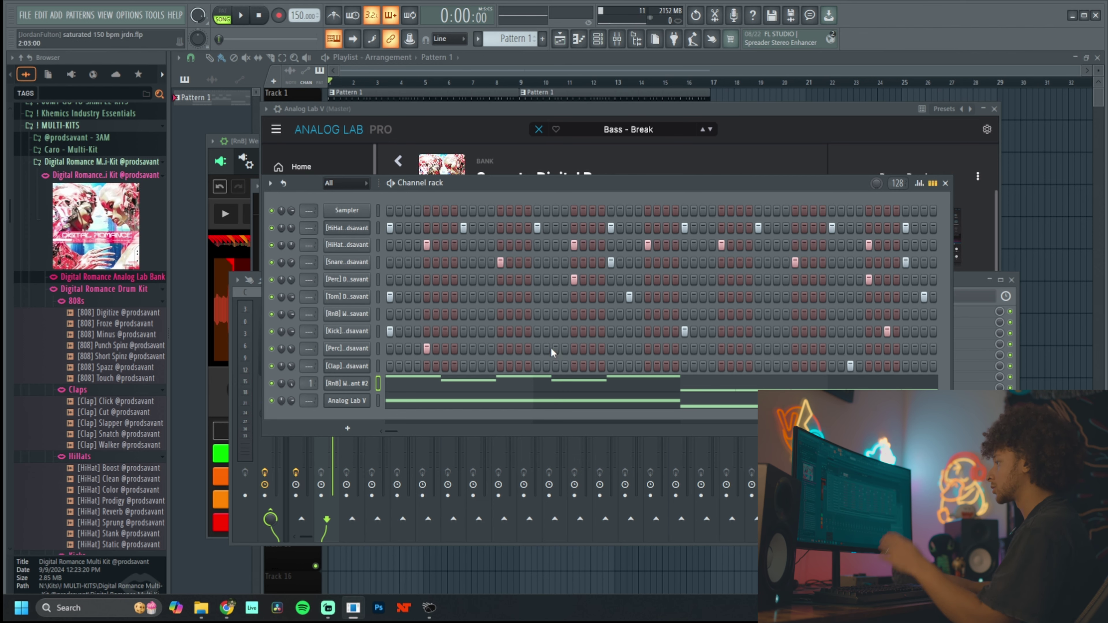
Select all drum channels from the first hi-hat to the clap and route them together to mixer track 2.
drag(379, 365, 377, 212)
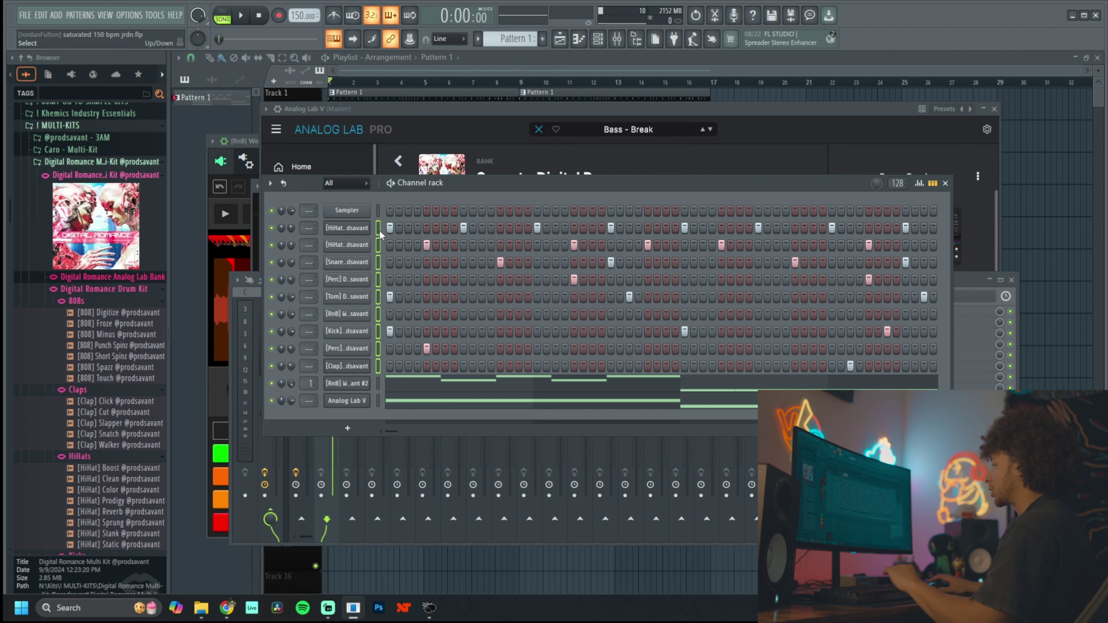
click(956, 288)
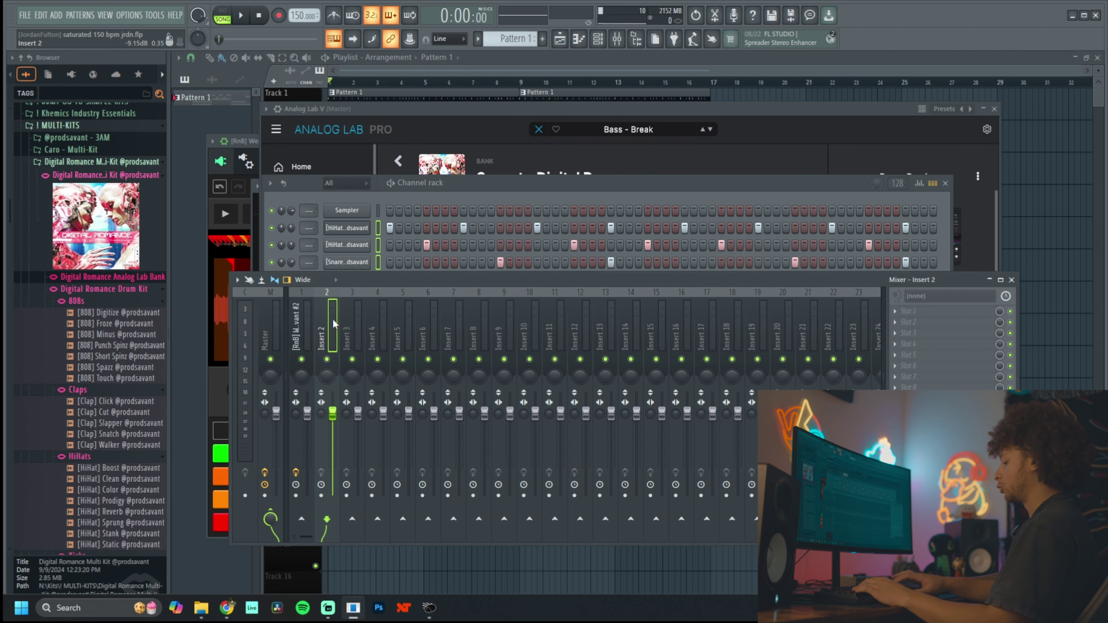
key(ctrl+l)
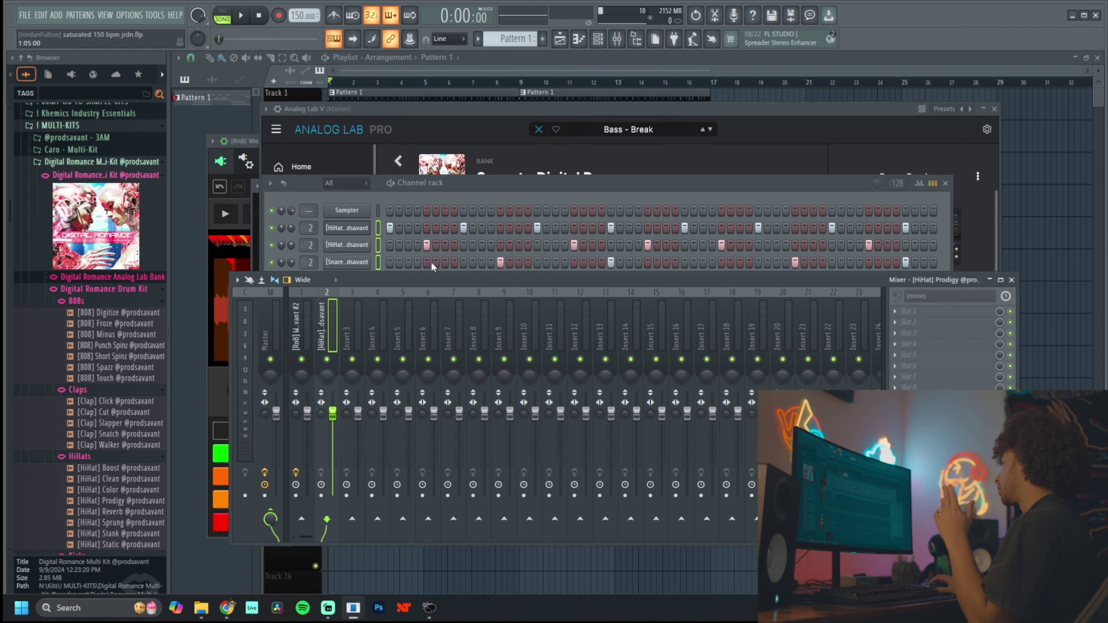
click(458, 200)
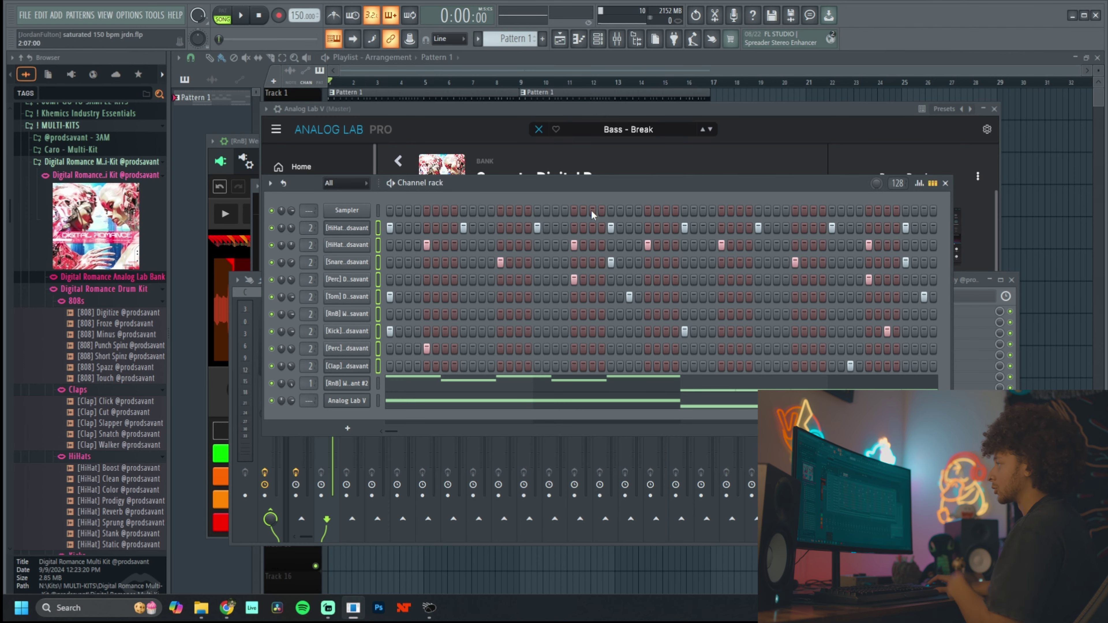
Load the Thermal effect into the first slot of the drum mixer track.
click(972, 283)
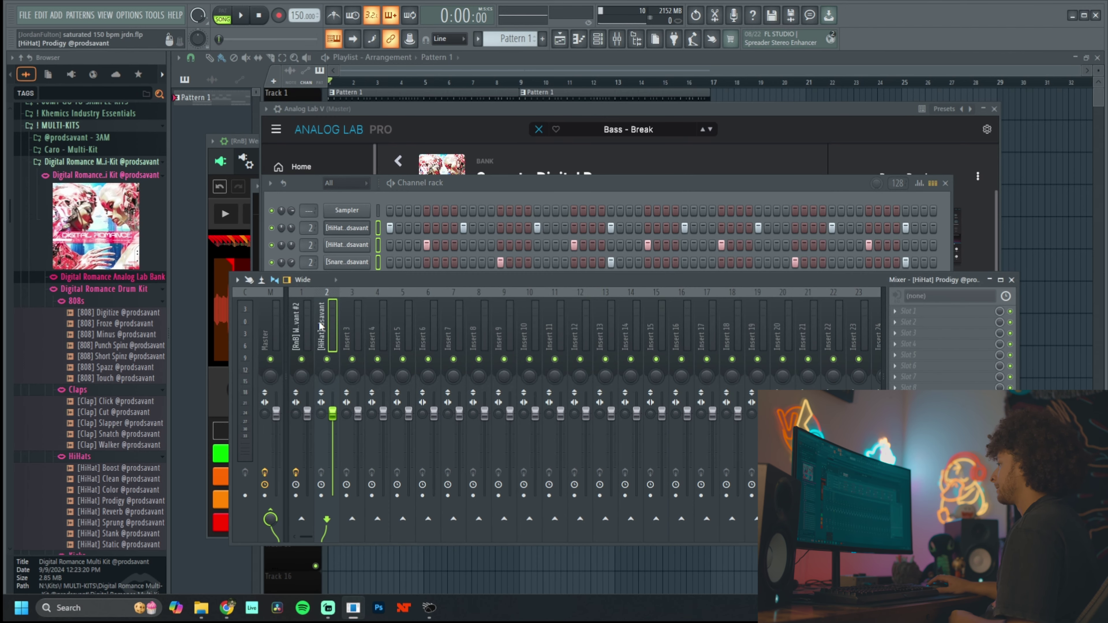
click(916, 311)
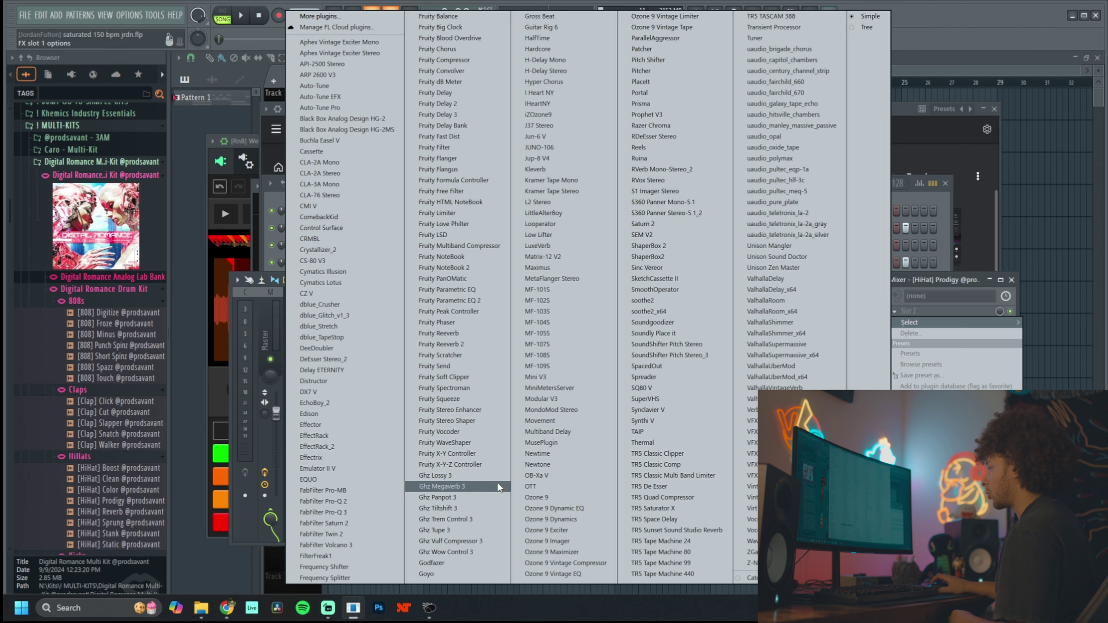
click(660, 445)
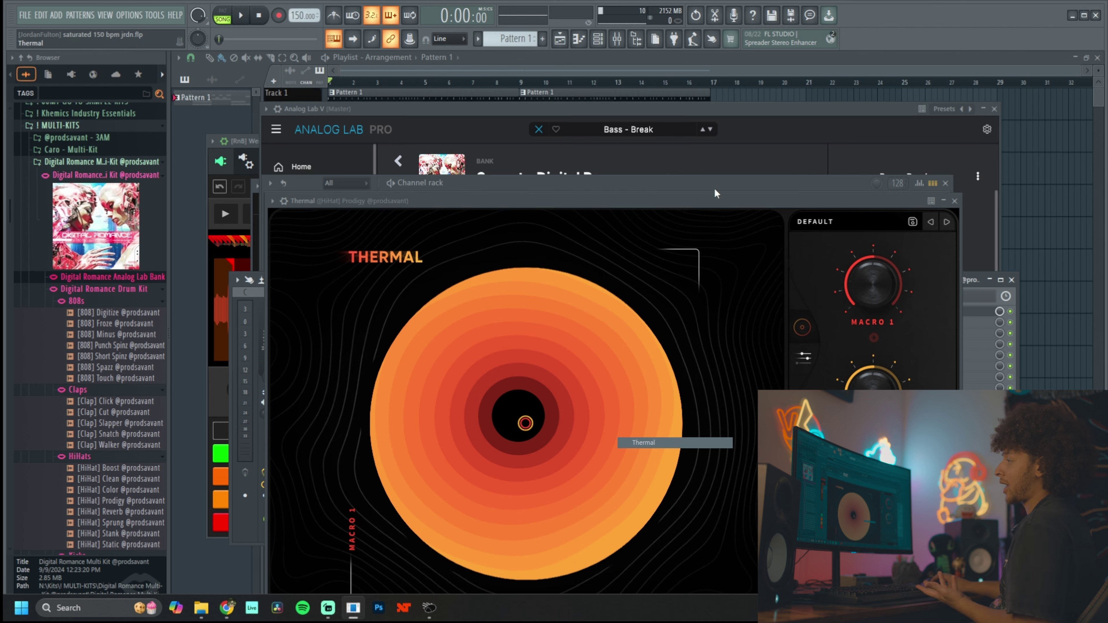
Audition Thermal's Drums presets over the playing beat, including Deep Crush and Crush Mover, and load Digital Crunch.
click(819, 221)
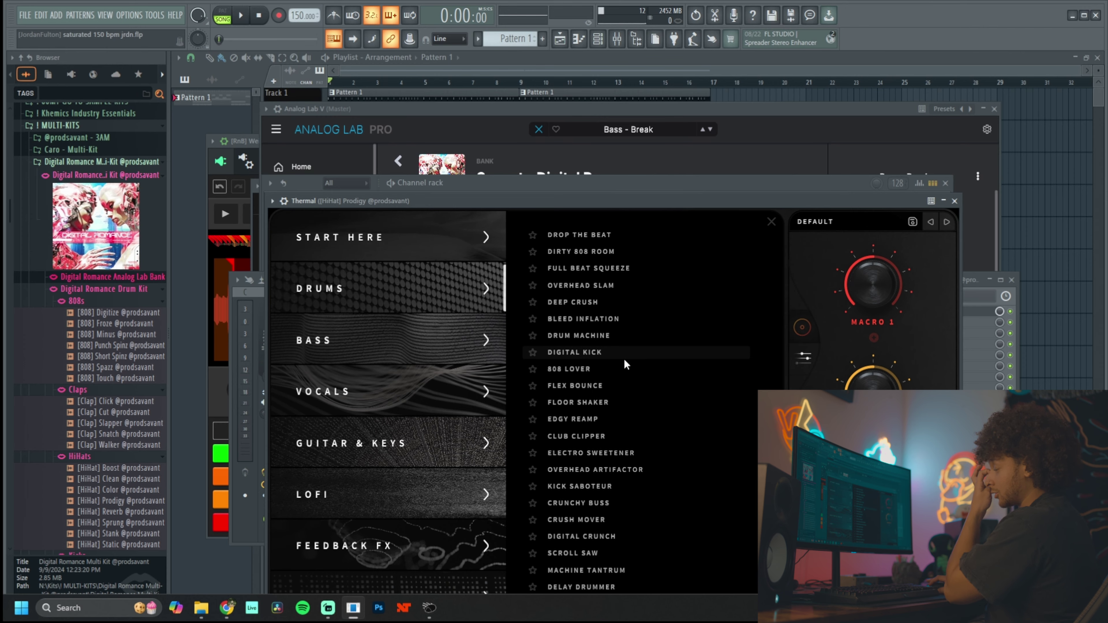
scroll(625, 359, down, 1)
drag(623, 202, 661, 109)
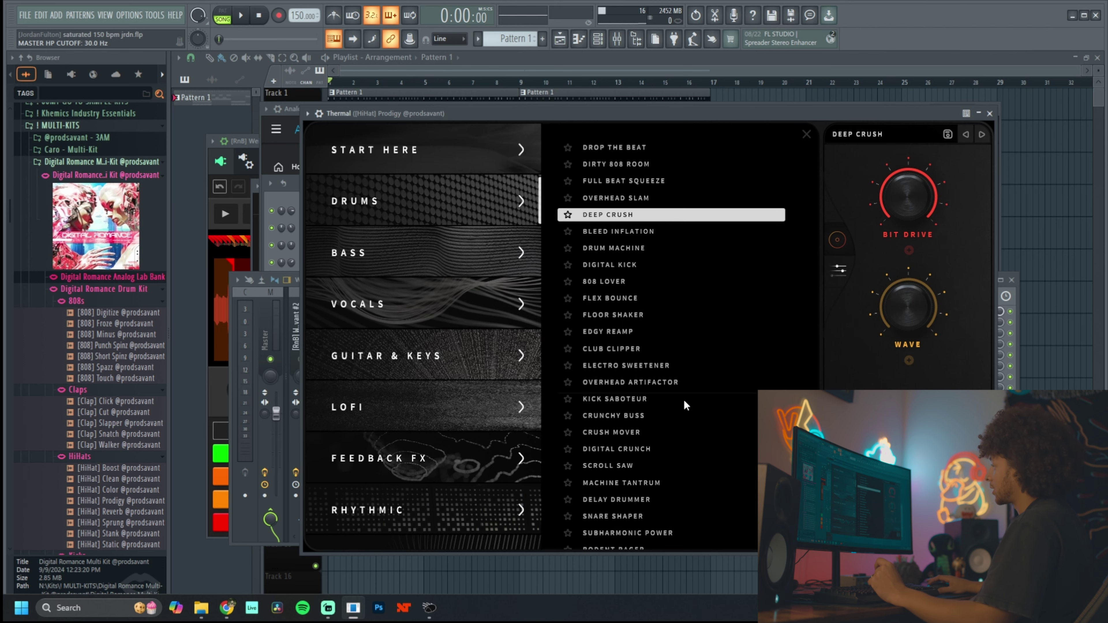
scroll(659, 345, down, 1)
click(668, 441)
key(space)
click(717, 326)
click(677, 409)
click(669, 422)
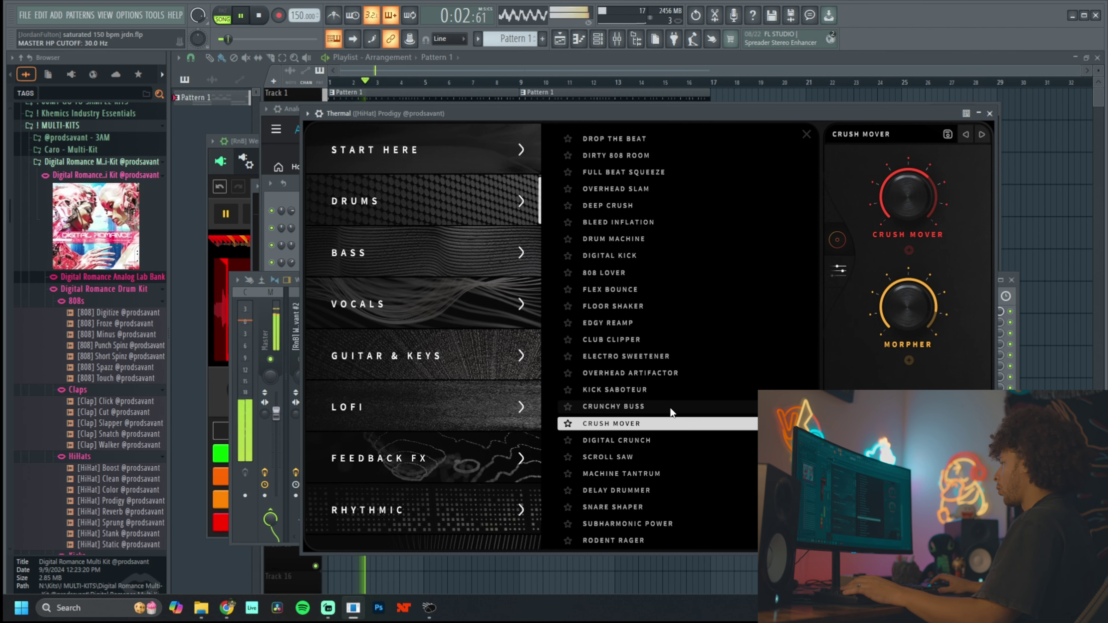
click(664, 441)
Adjust the drum channel volumes in the channel rack while the beat plays.
key(F6)
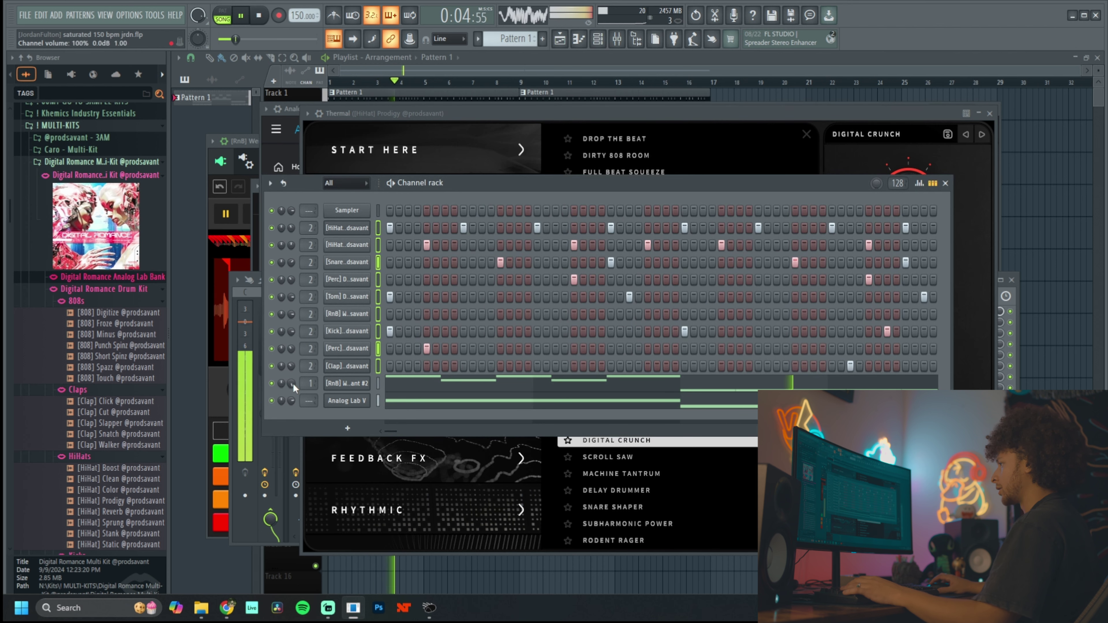
mouse_move(293, 349)
mouse_down()
mouse_move(293, 333)
mouse_move(293, 346)
mouse_up()
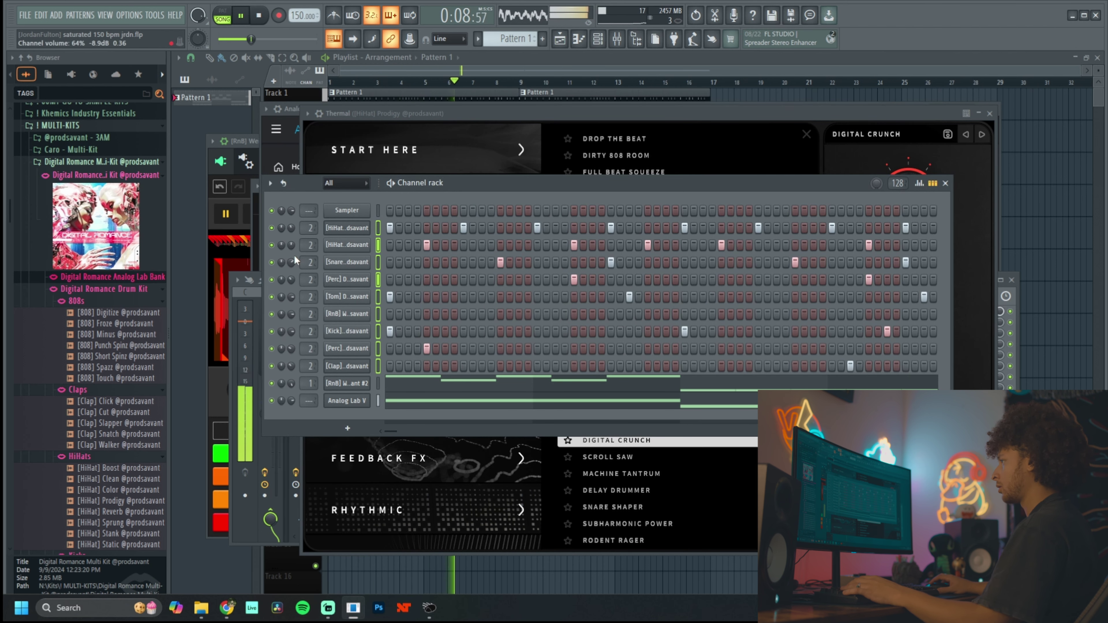
drag(436, 183, 438, 183)
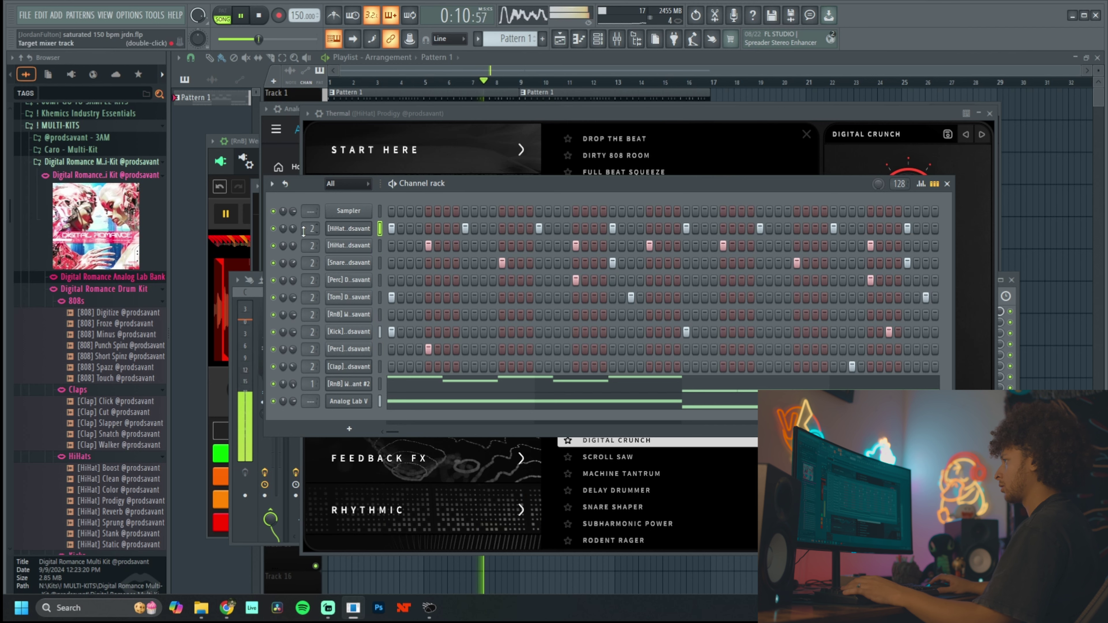
Route the kick channel to its own mixer track 3 and raise its channel volume during playback.
key(F6)
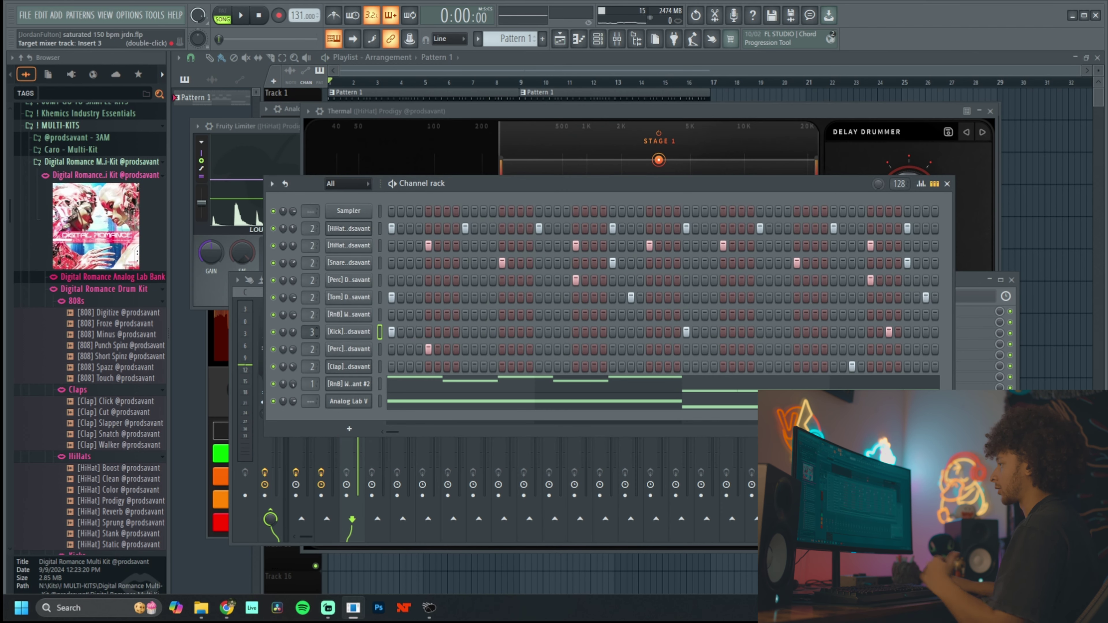
key(ctrl+l)
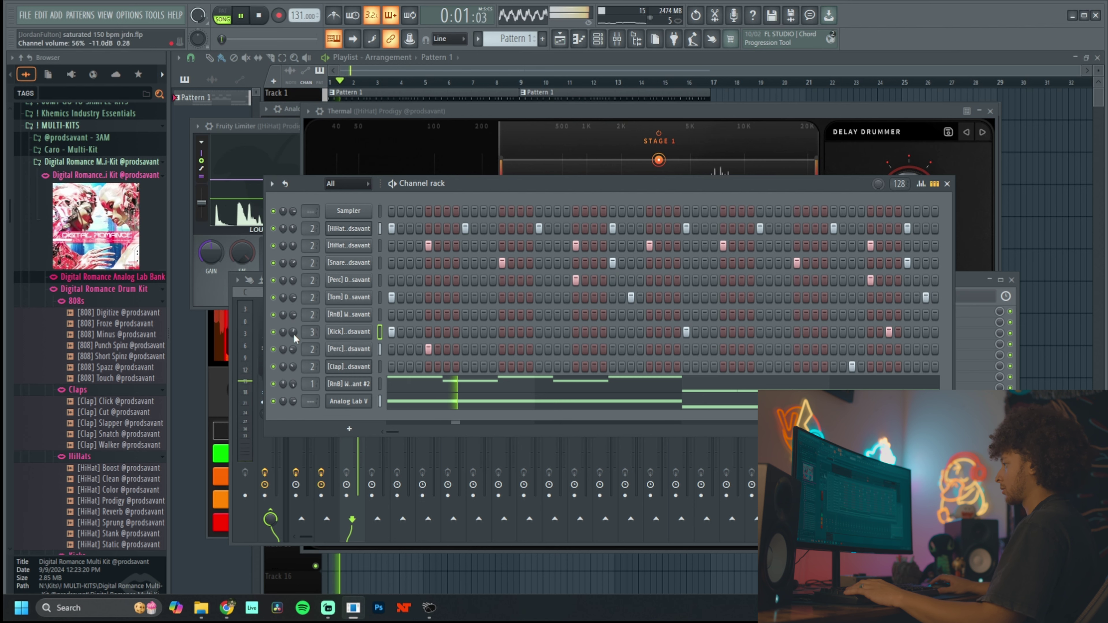
scroll(294, 333, up, 4)
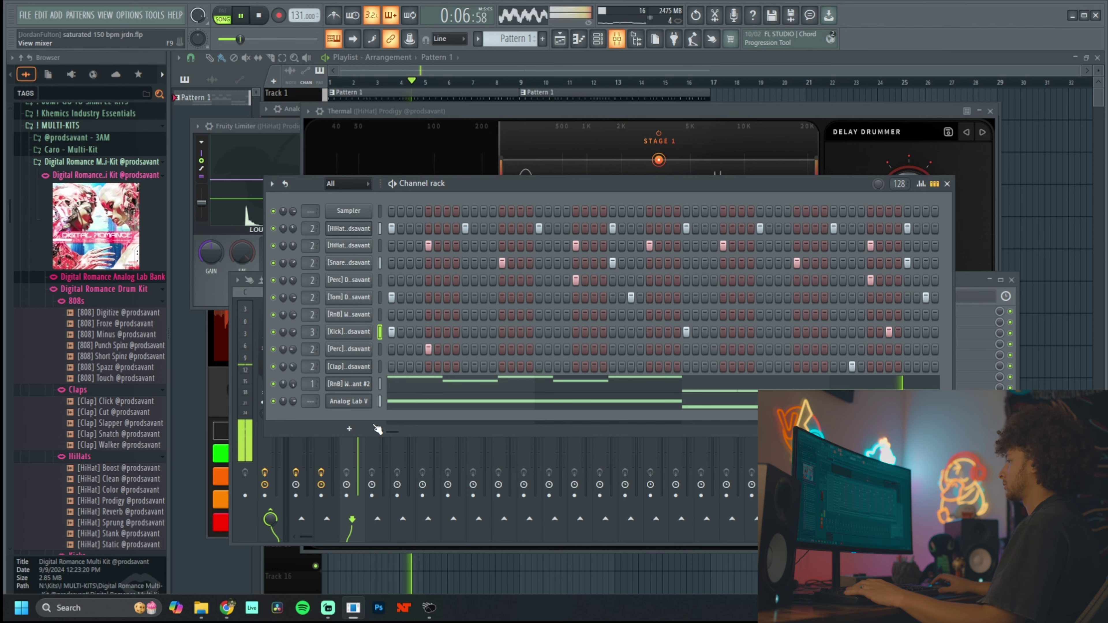
key(F9)
key(space)
click(501, 188)
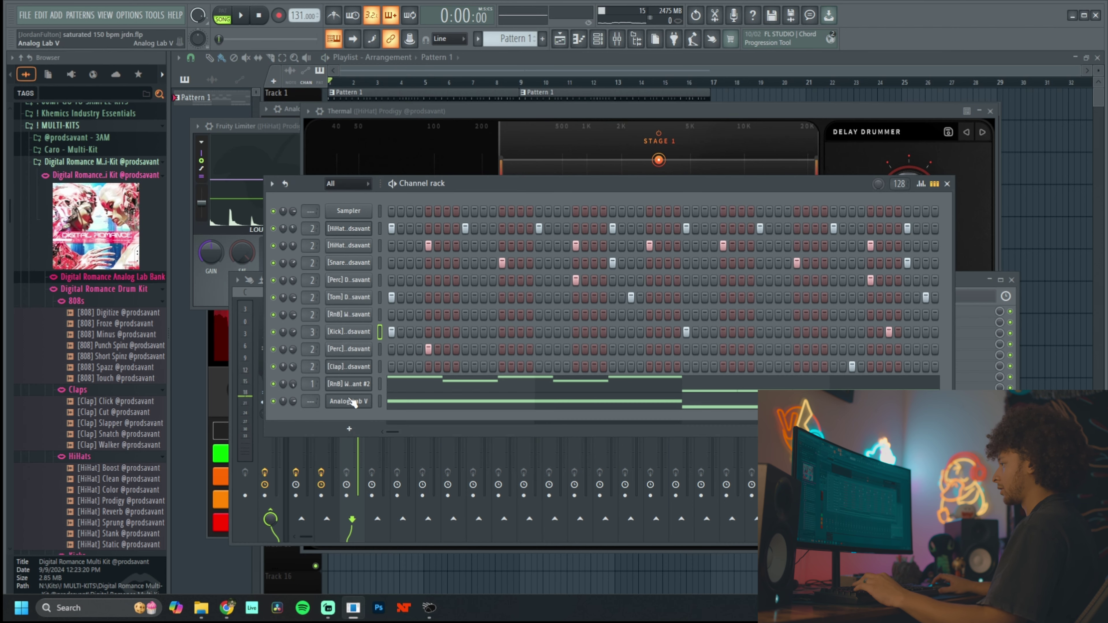
Try the Bass - Crossed preset in Analog Lab V, switch to Bass - Favorite and replay the beat from the start.
click(353, 401)
click(503, 251)
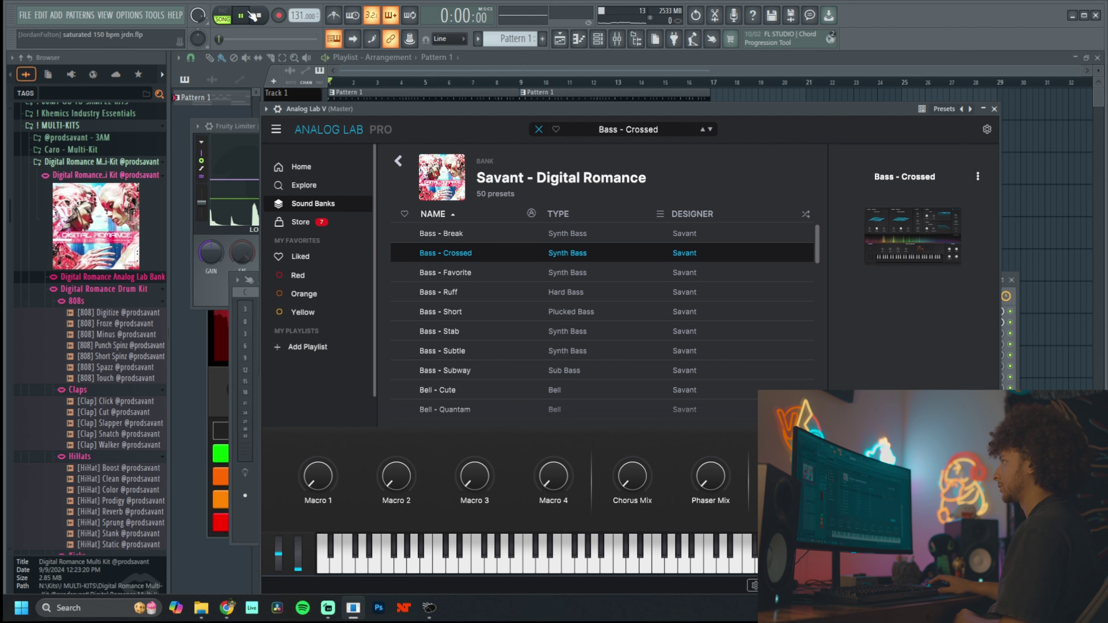
click(249, 15)
click(490, 272)
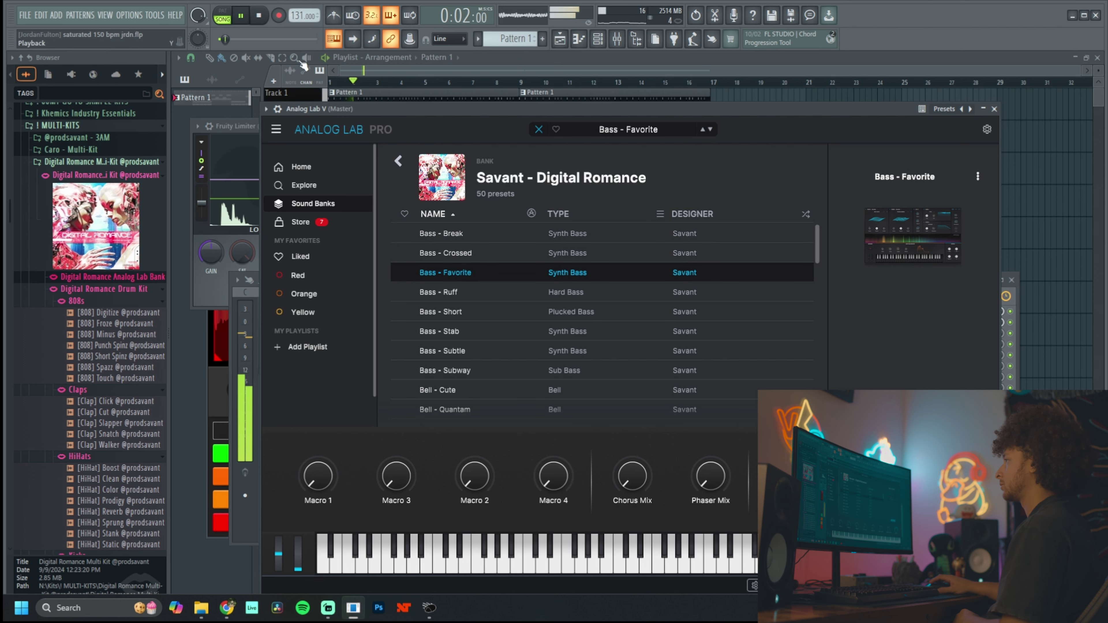
click(241, 16)
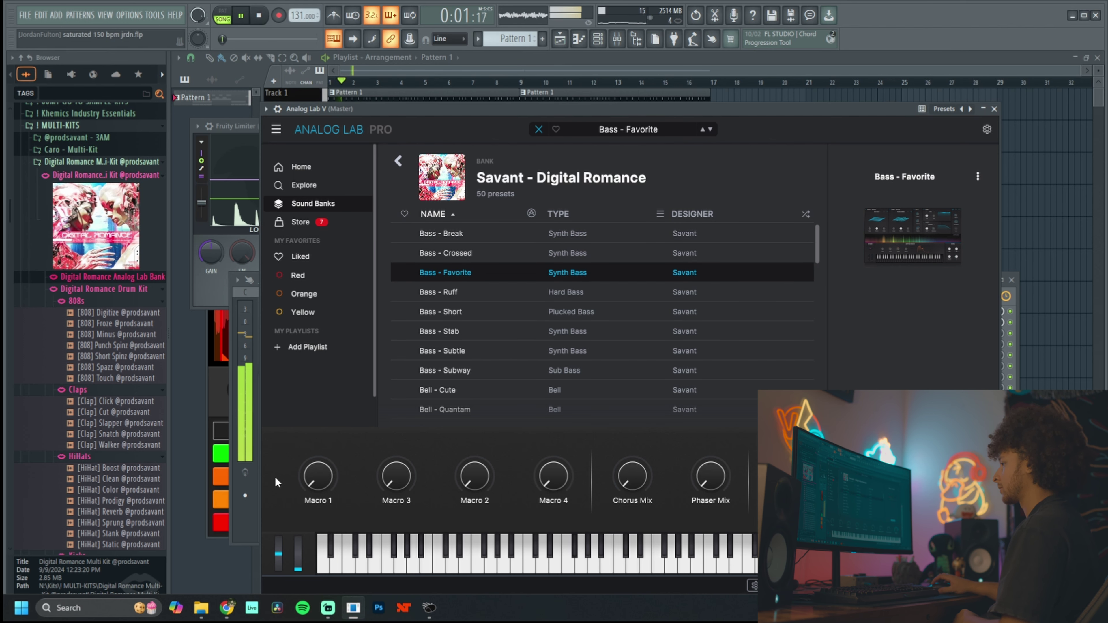
Route the Analog Lab V bass channel to mixer track 4 and stop playback.
key(F6)
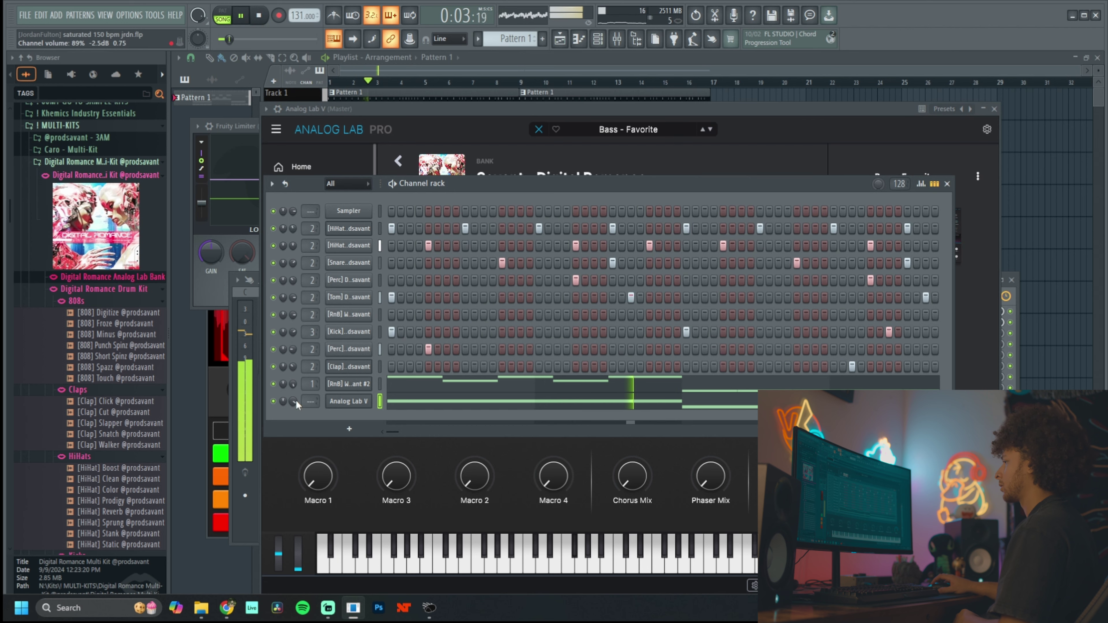
click(358, 404)
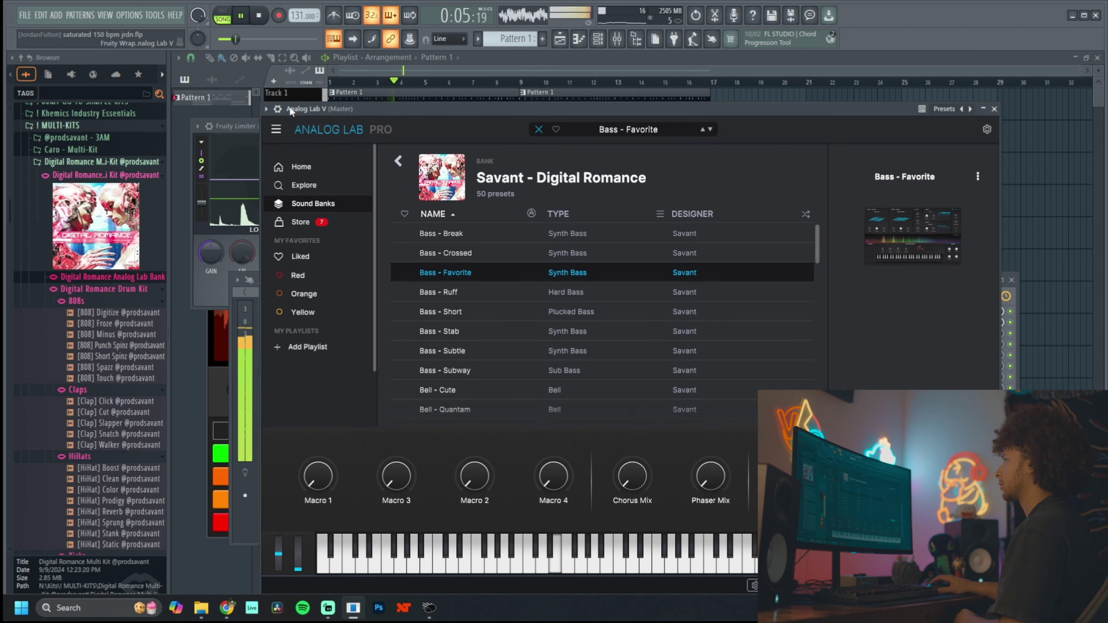
key(ctrl+l)
key(space)
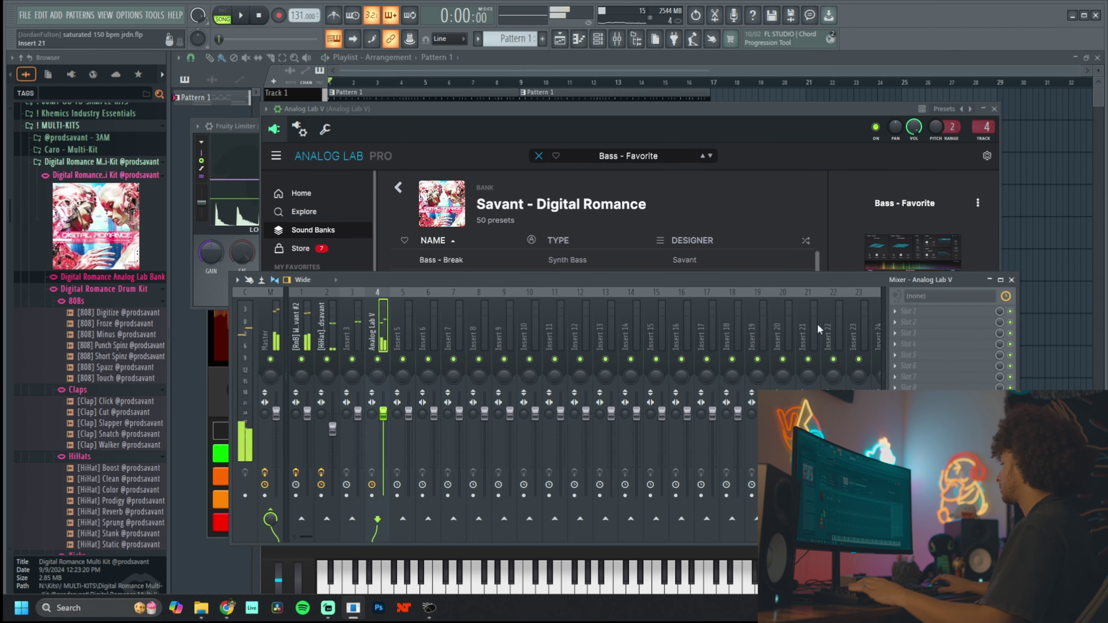
Load the Thermal effect into slot 2 of the Analog Lab V mixer track and start playback.
click(909, 322)
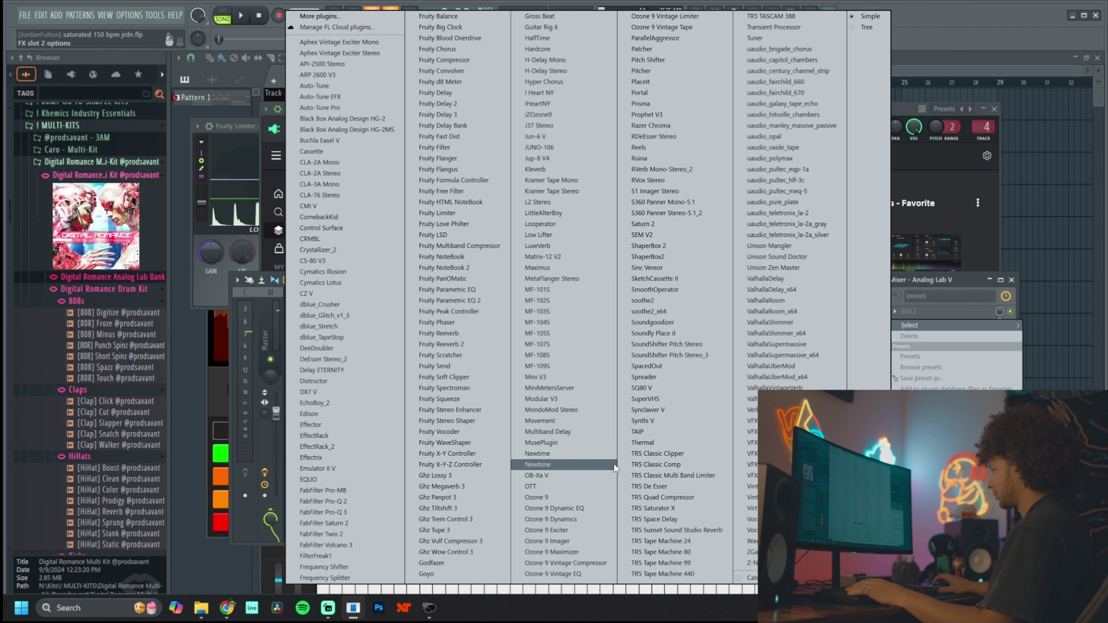
click(565, 468)
key(space)
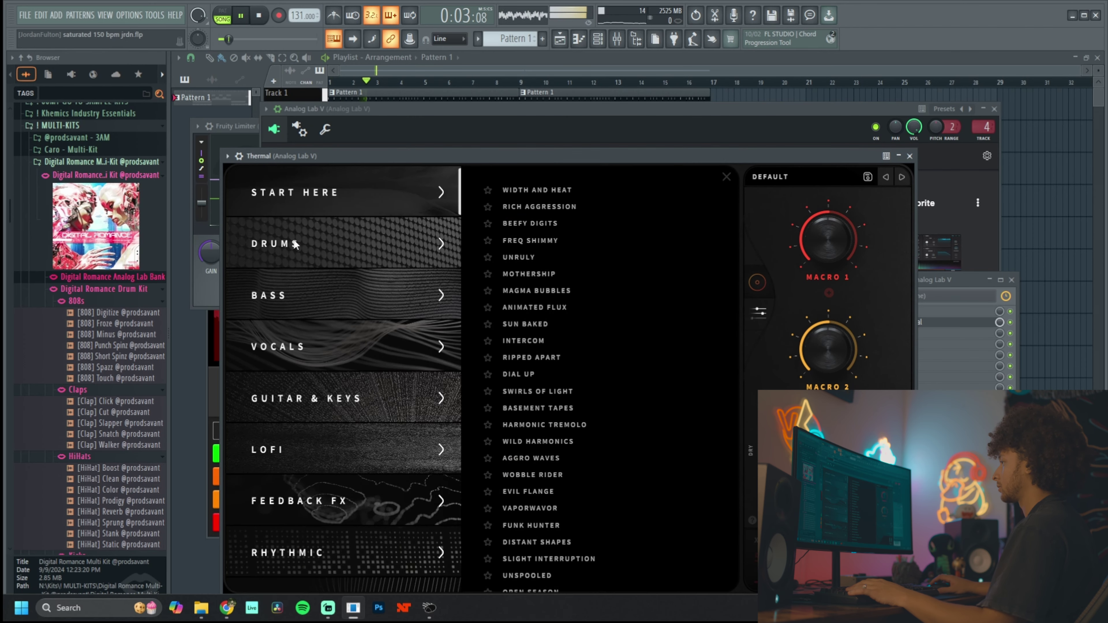
Try Thermal's Hype Synth and Synthesized Bass presets on the bass, raising Synthesized Bass's Width to 100%.
mouse_move(306, 293)
click(585, 277)
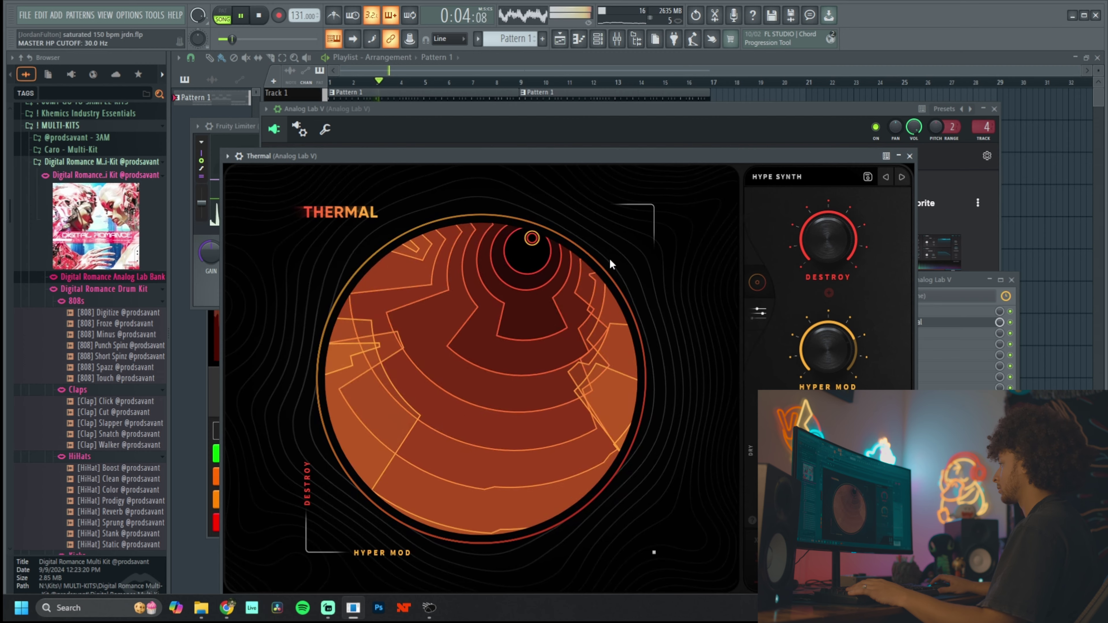
click(804, 184)
click(580, 208)
drag(368, 476, 620, 430)
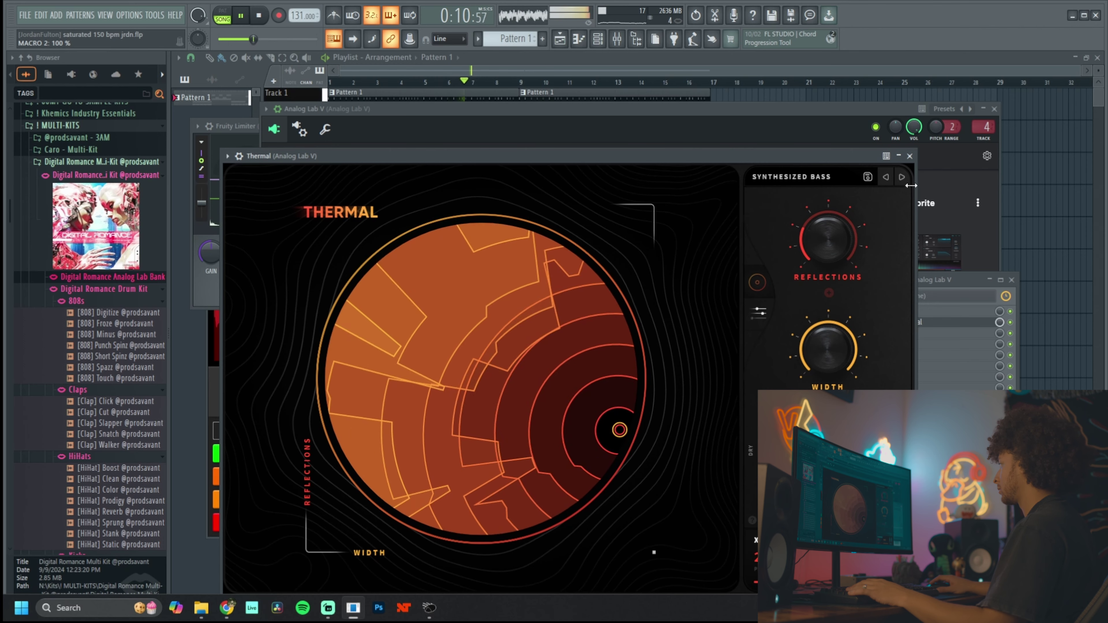
Load Thermal's Agitated Lows preset on the bass, set its Sub macro to about 38% and listen before stopping playback.
click(901, 177)
click(902, 177)
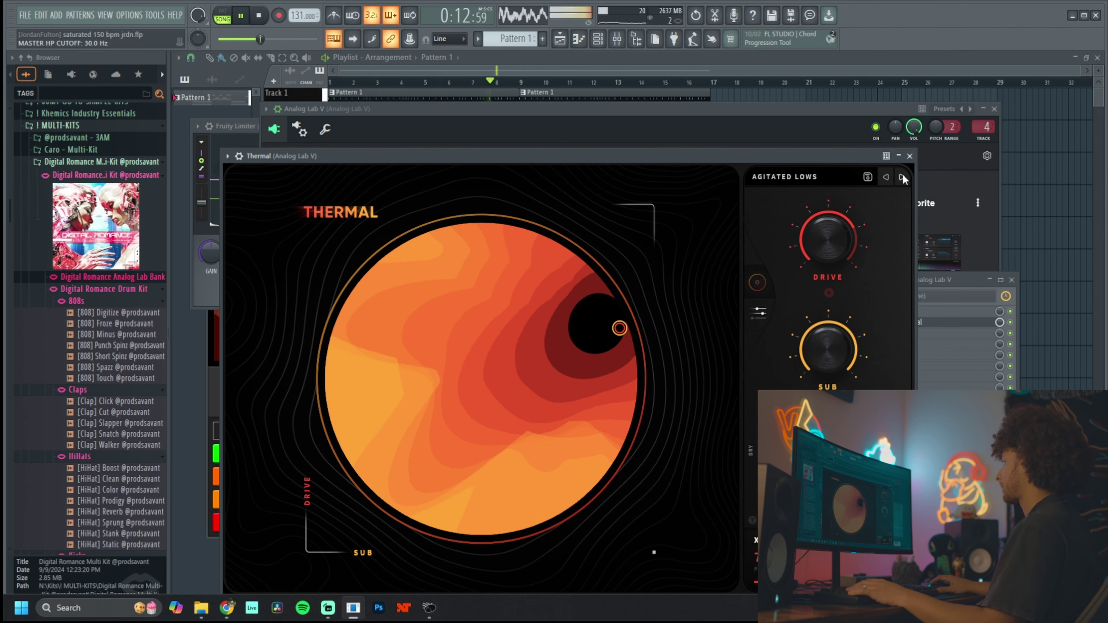
drag(619, 328, 458, 282)
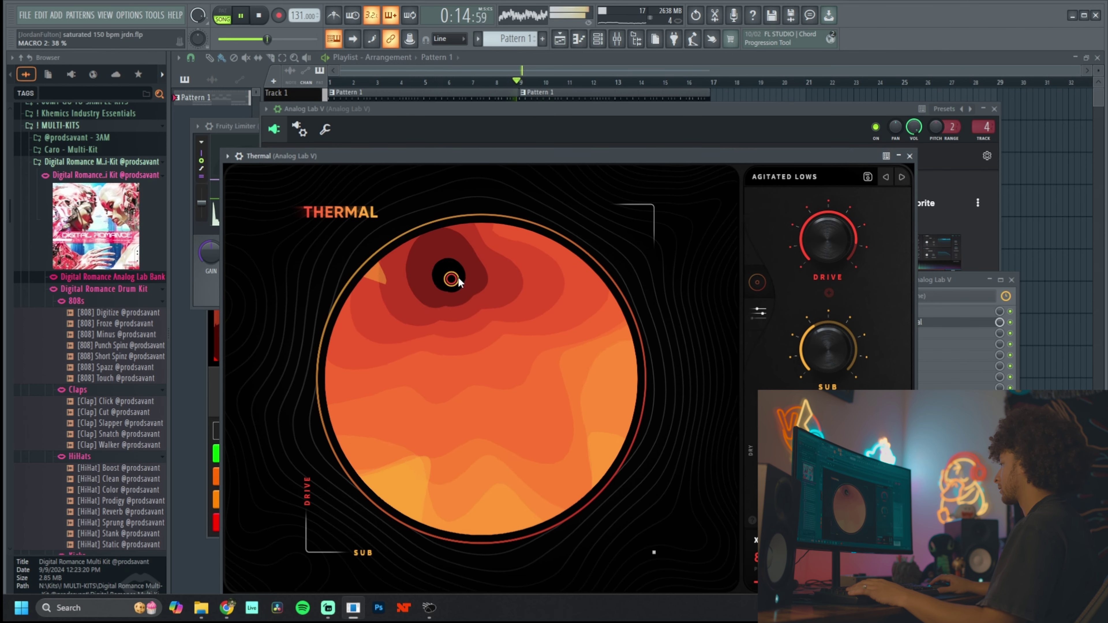
key(F6)
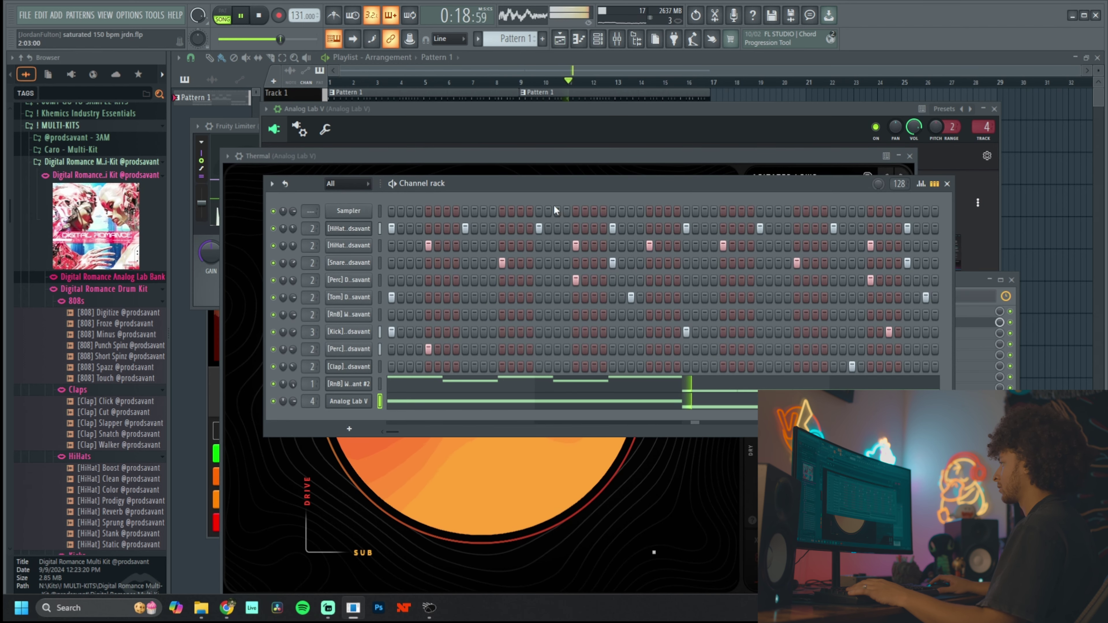
key(space)
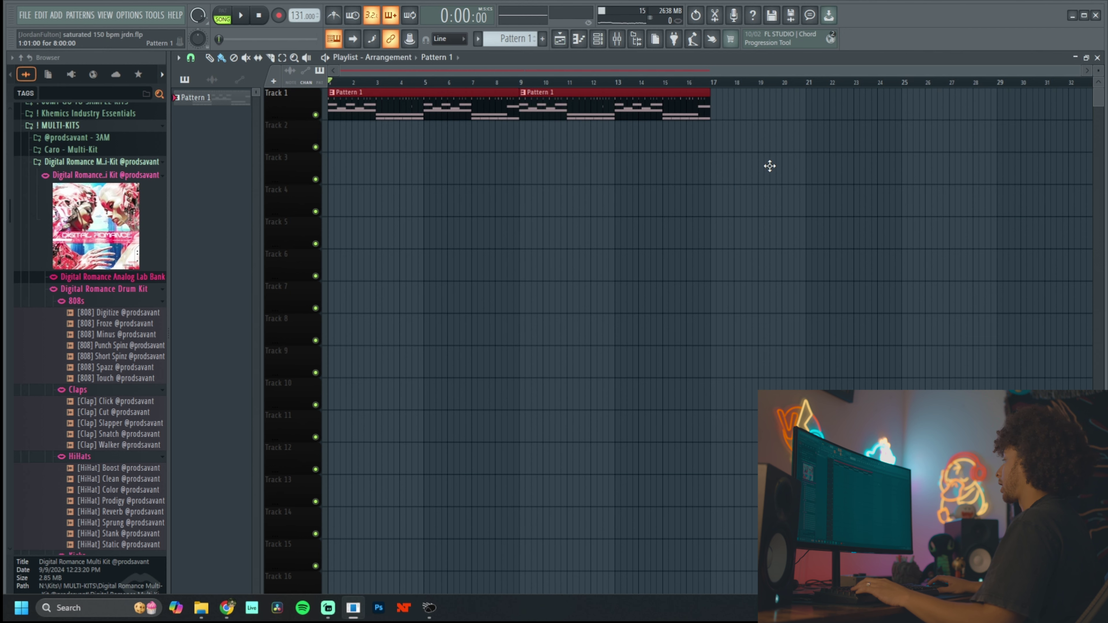
Duplicate the Pattern 1 clips to bars 17–33 and make the clip at bar 17 unique.
key(ctrl+b)
click(714, 92)
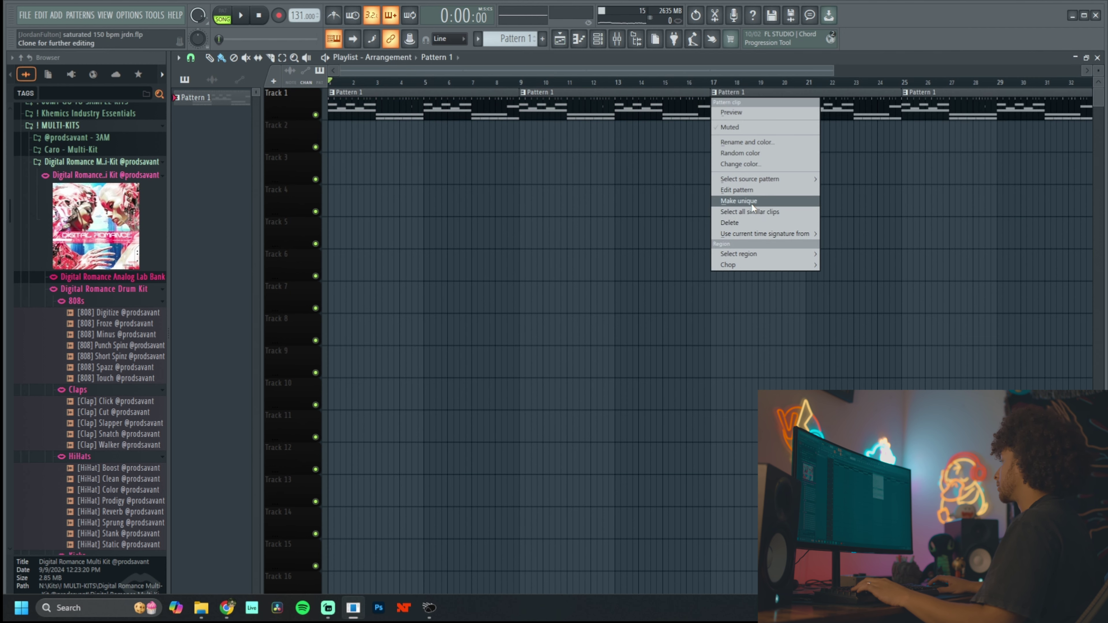
click(753, 206)
Create an automation clip for HalfTime's mix level on the Weighing Heavy mixer track, low until bar 17 and stepping up there.
click(617, 39)
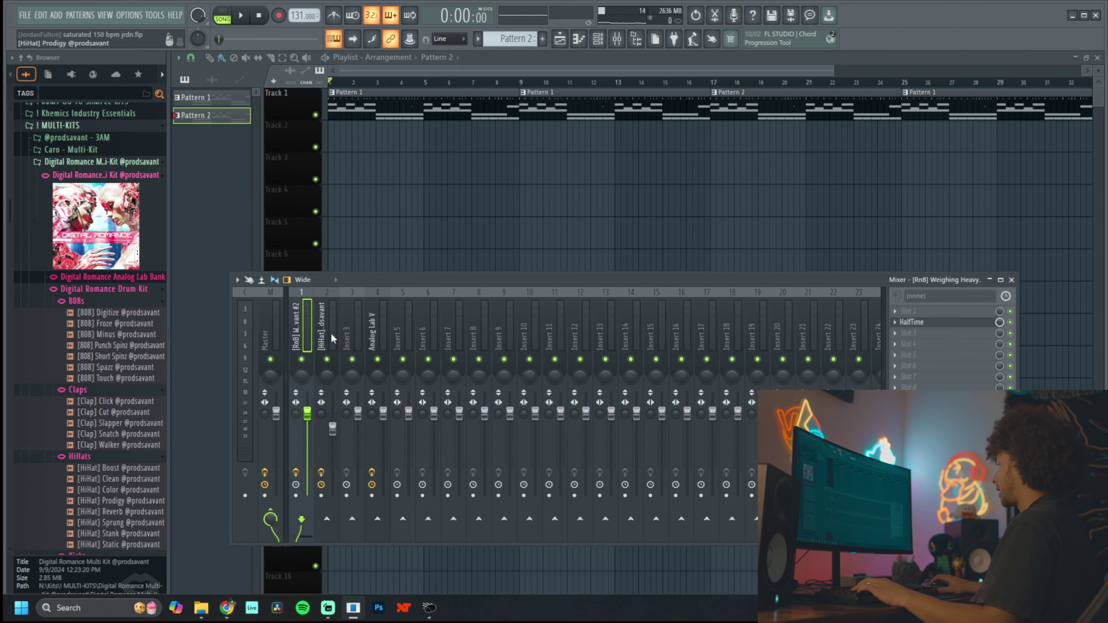
right_click(999, 322)
click(1017, 349)
key(F9)
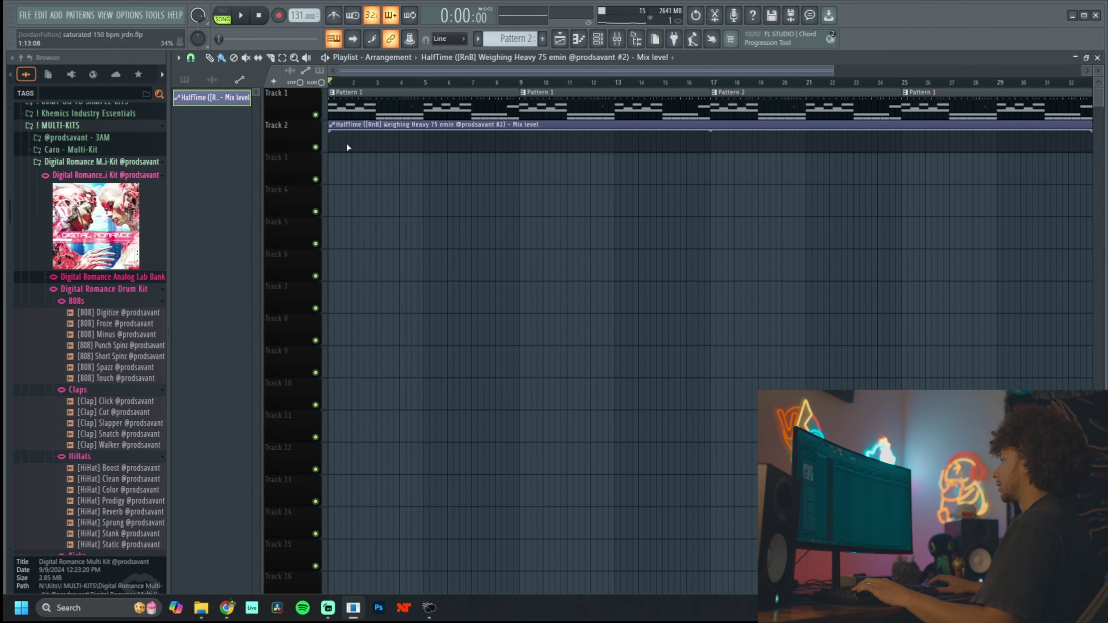
scroll(584, 158, up, 3)
drag(787, 153, 809, 144)
Rearrange the pattern clips so Pattern 1 fills bars 1–33 and Pattern 2 starts at bar 33, deleting the Pattern 1 clip at bar 41.
scroll(526, 193, down, 3)
drag(585, 89, 874, 109)
key(ctrl+b)
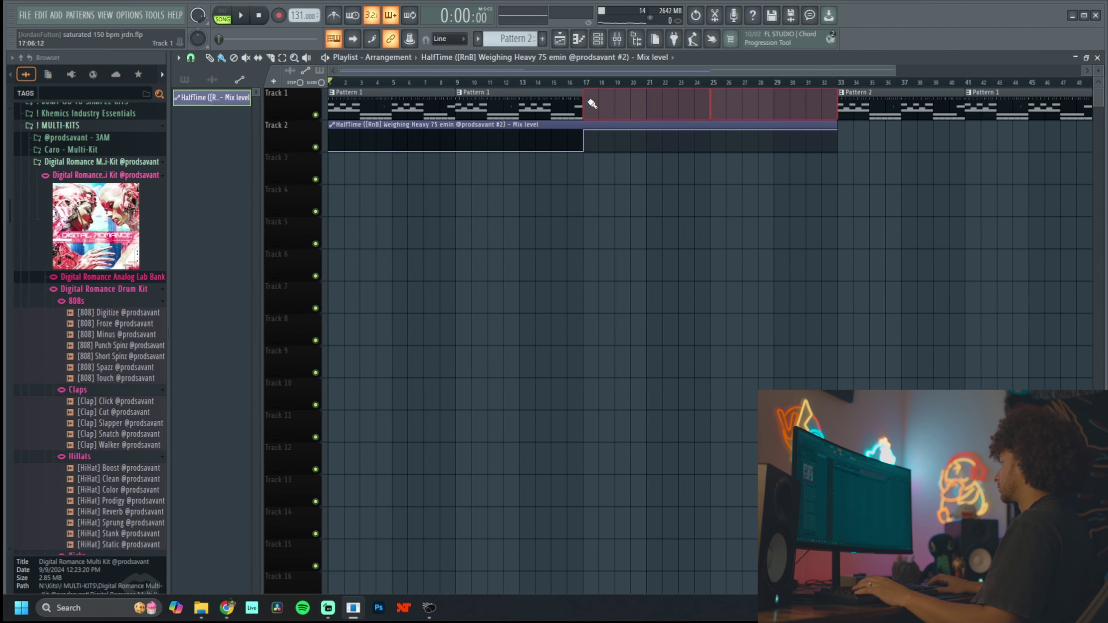
scroll(757, 163, up, 1)
click(959, 100)
key(Delete)
Duplicate the HalfTime automation clip to bar 33 and the Pattern 2 clip to bar 41.
click(663, 139)
key(ctrl+b)
scroll(659, 126, up, 1)
scroll(659, 126, down, 2)
click(567, 92)
key(ctrl+b)
Set a playback selection over bars 33–49 and open the Weighing Heavy loop's notes in Pattern 2.
scroll(567, 104, up, 2)
click(512, 82)
drag(514, 82, 707, 86)
scroll(871, 116, down, 2)
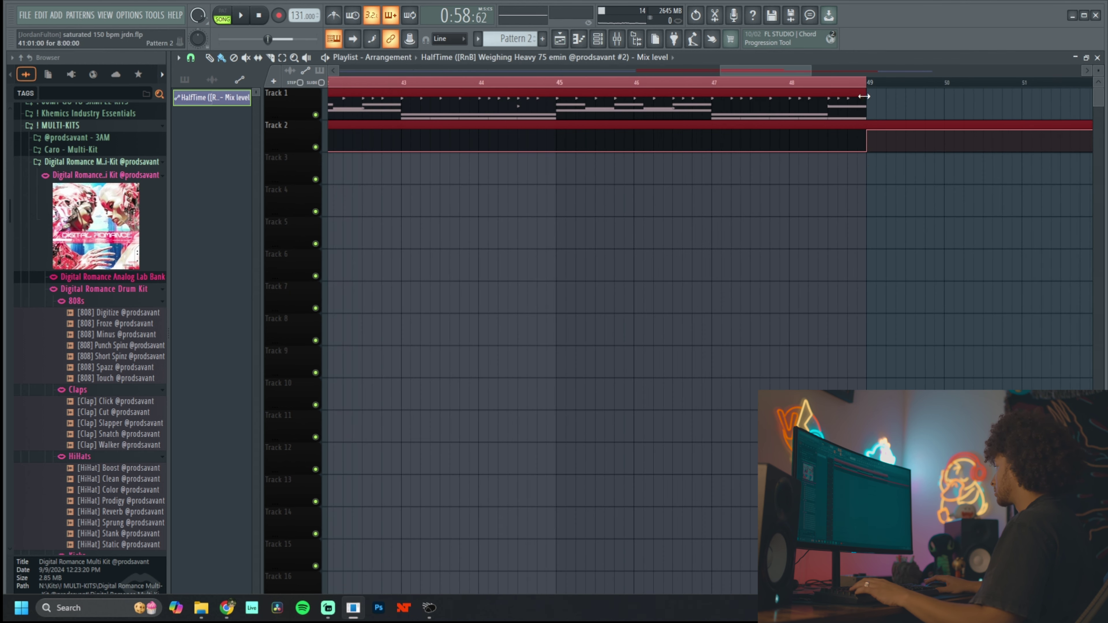
click(703, 114)
click(598, 39)
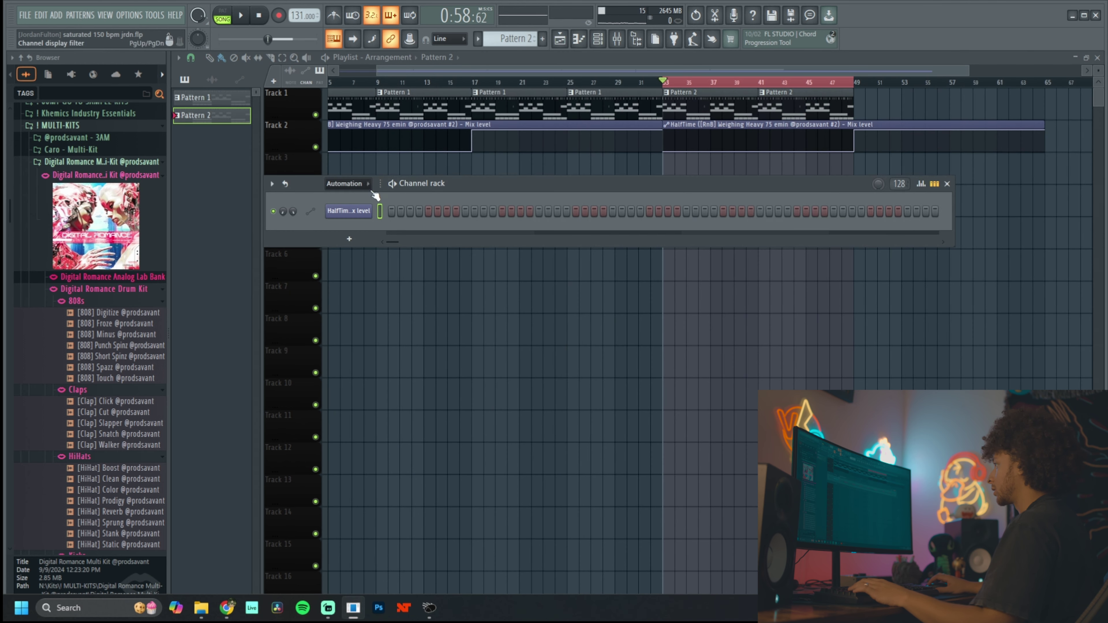
click(420, 388)
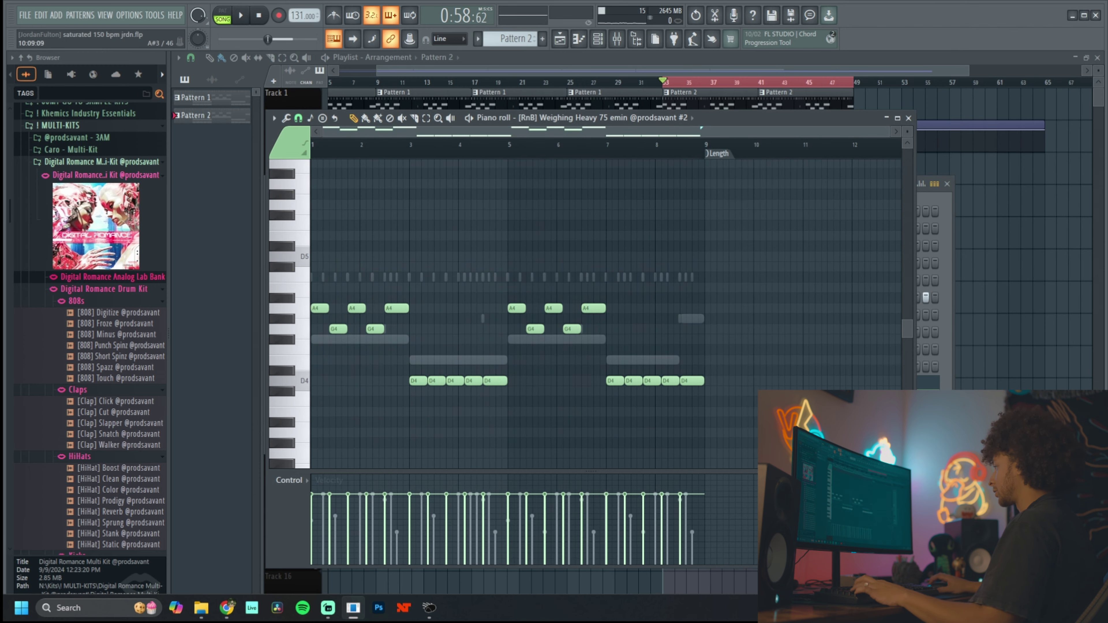
key(ctrl+a)
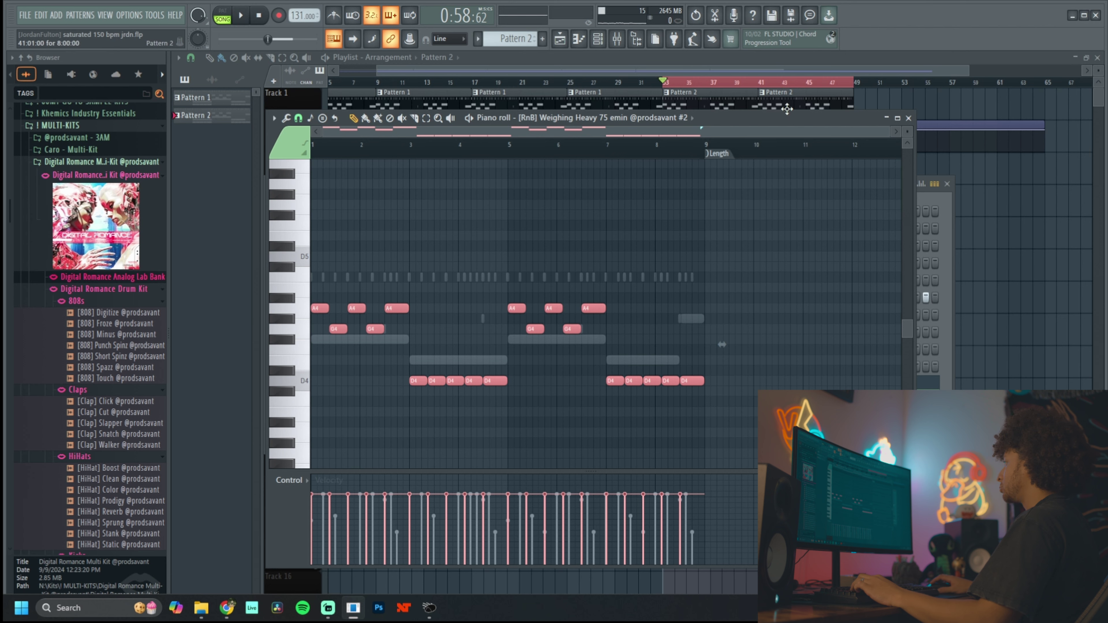
drag(773, 437, 307, 276)
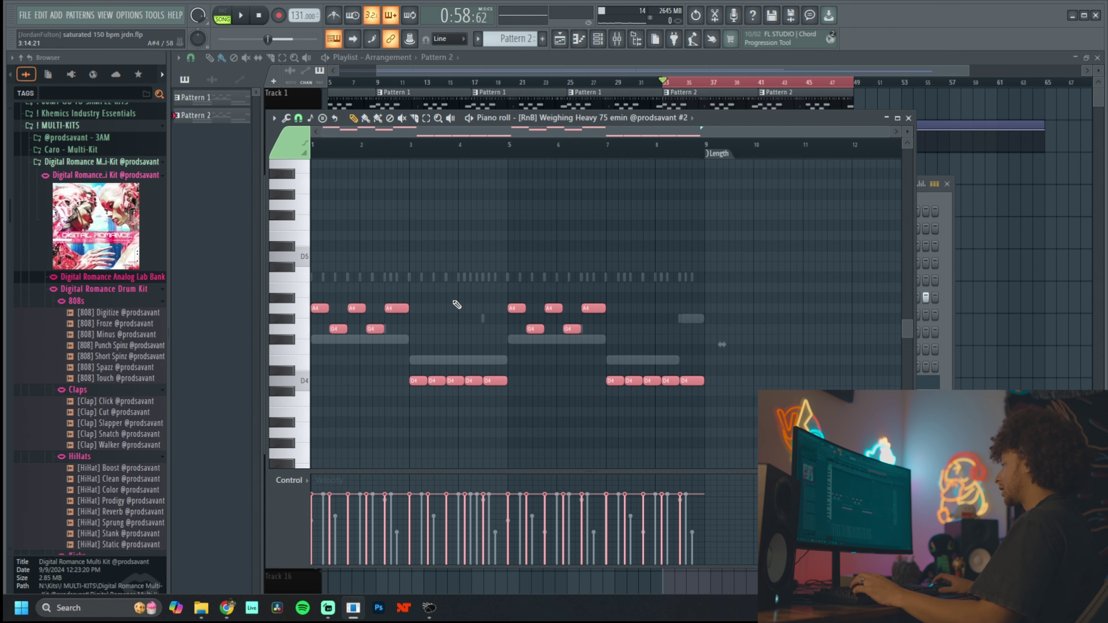
key(ctrl+x)
key(ctrl+z)
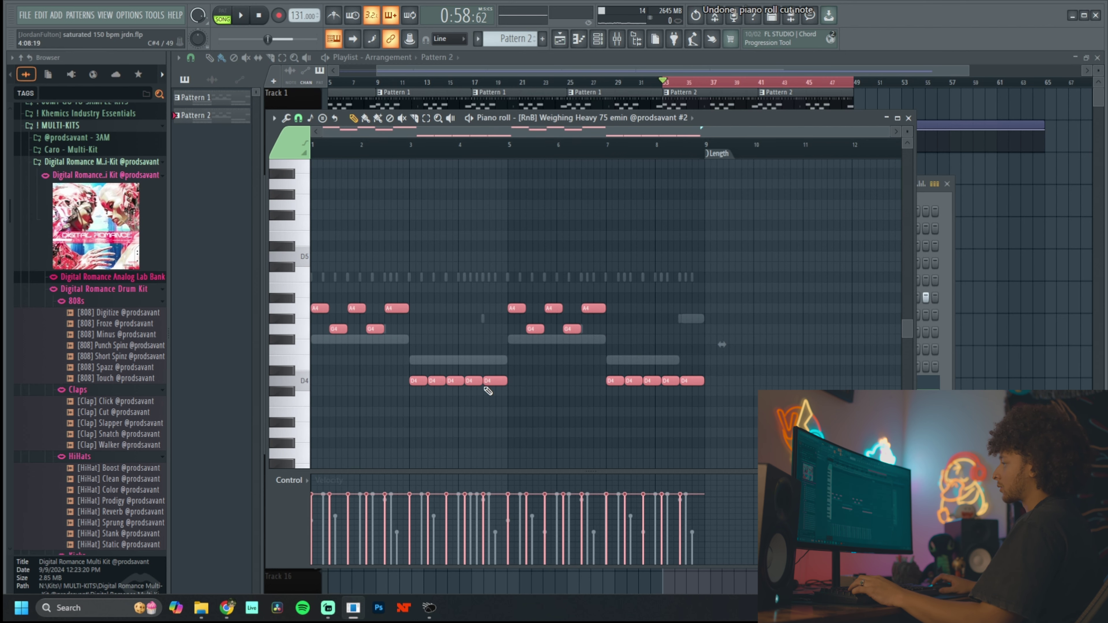
drag(528, 384, 427, 382)
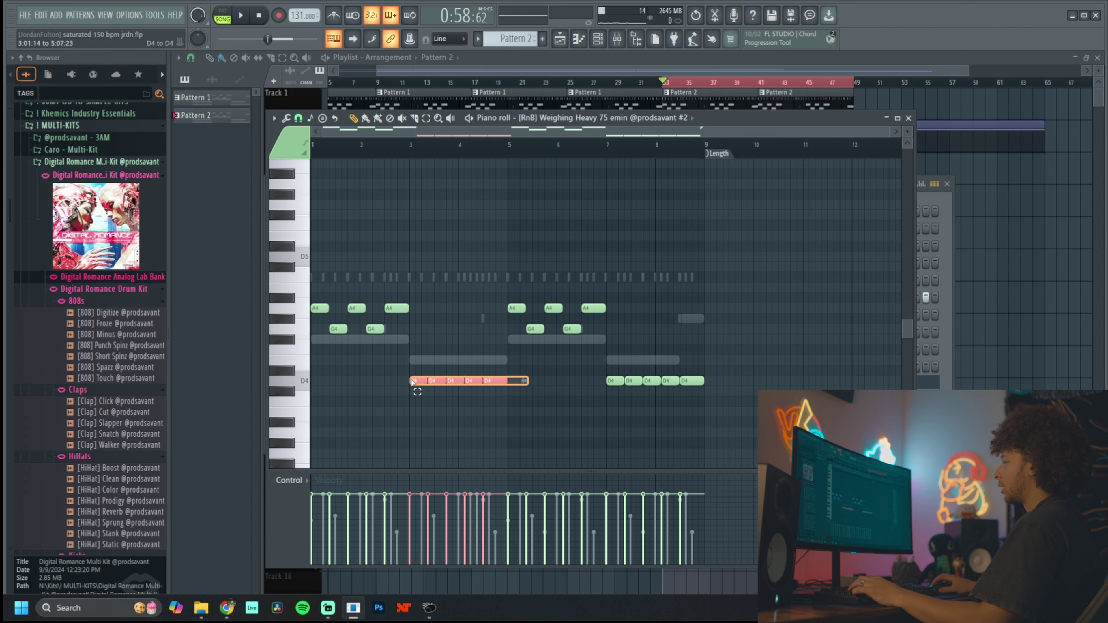
drag(740, 371, 596, 401)
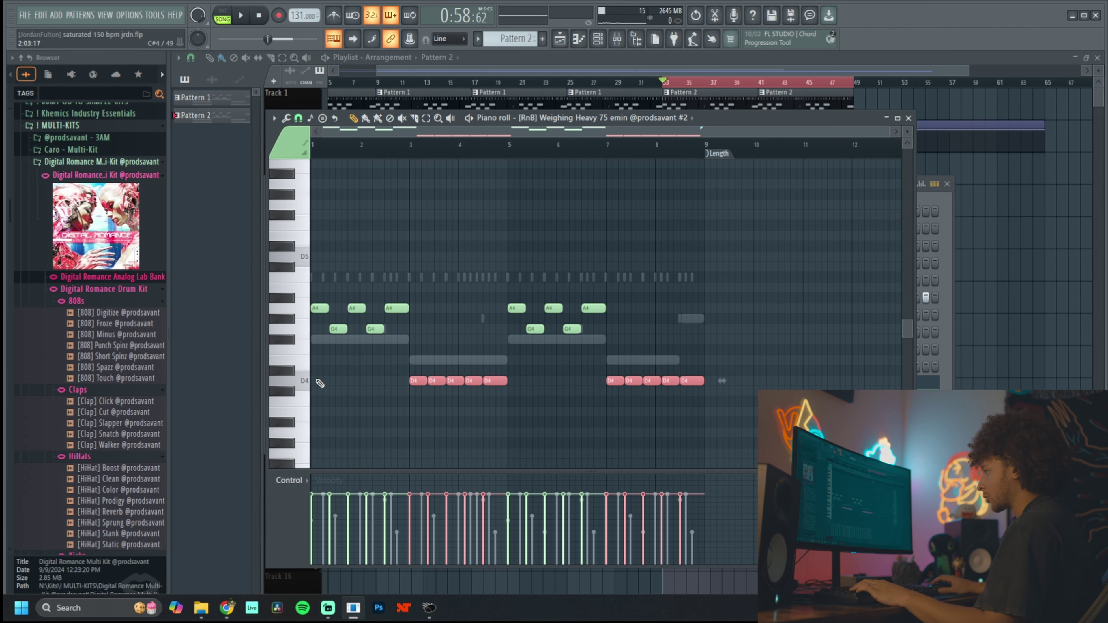
Replace the loop's A4 and G4 notes in bars 1–2 with a D#4 note about one bar long.
click(327, 376)
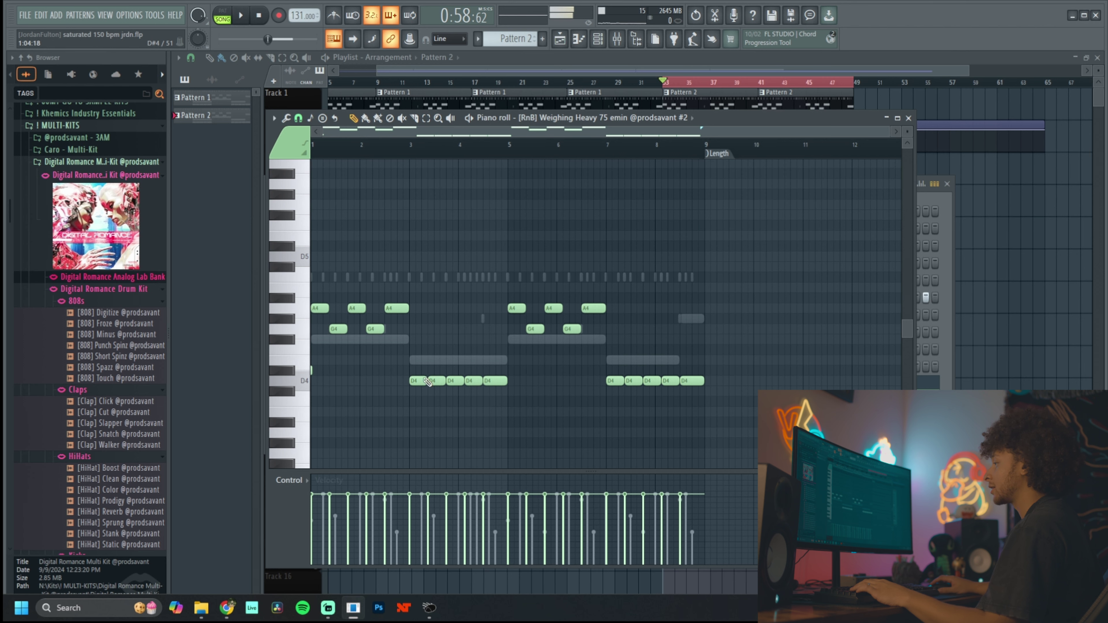
key(ctrl+z)
scroll(437, 345, up, 3)
mouse_move(783, 374)
mouse_down()
mouse_move(493, 408)
mouse_move(493, 394)
mouse_up()
scroll(524, 388, down, 3)
Look through the hi-hat and Analog Lab V notes of Pattern 2 and return to the Weighing Heavy loop's notes.
click(663, 85)
scroll(651, 91, up, 3)
double_click(719, 90)
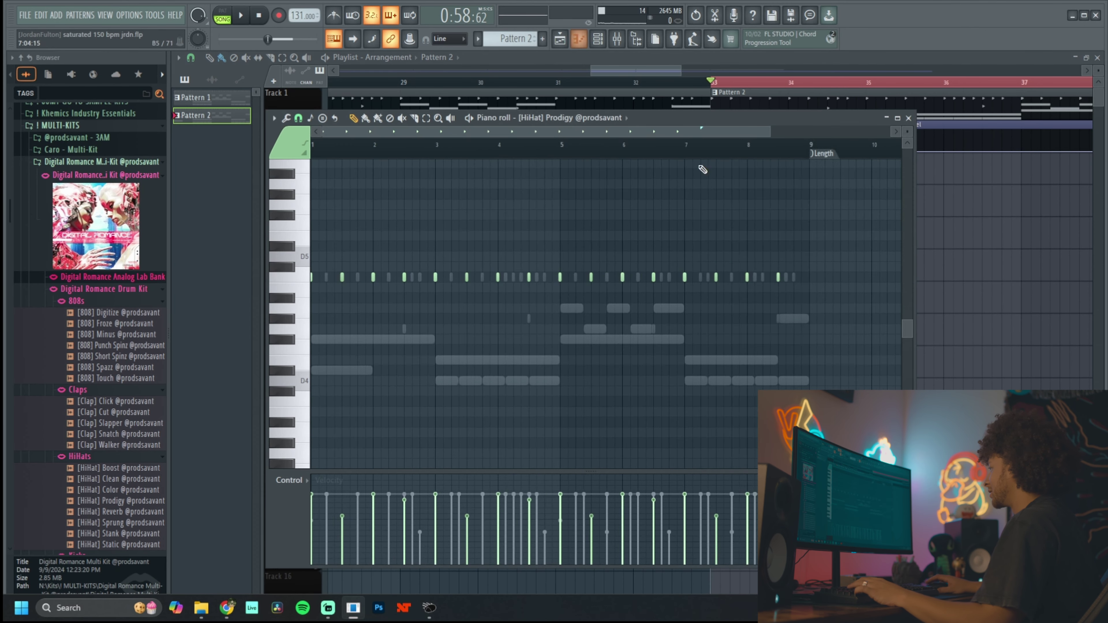
key(F6)
click(422, 405)
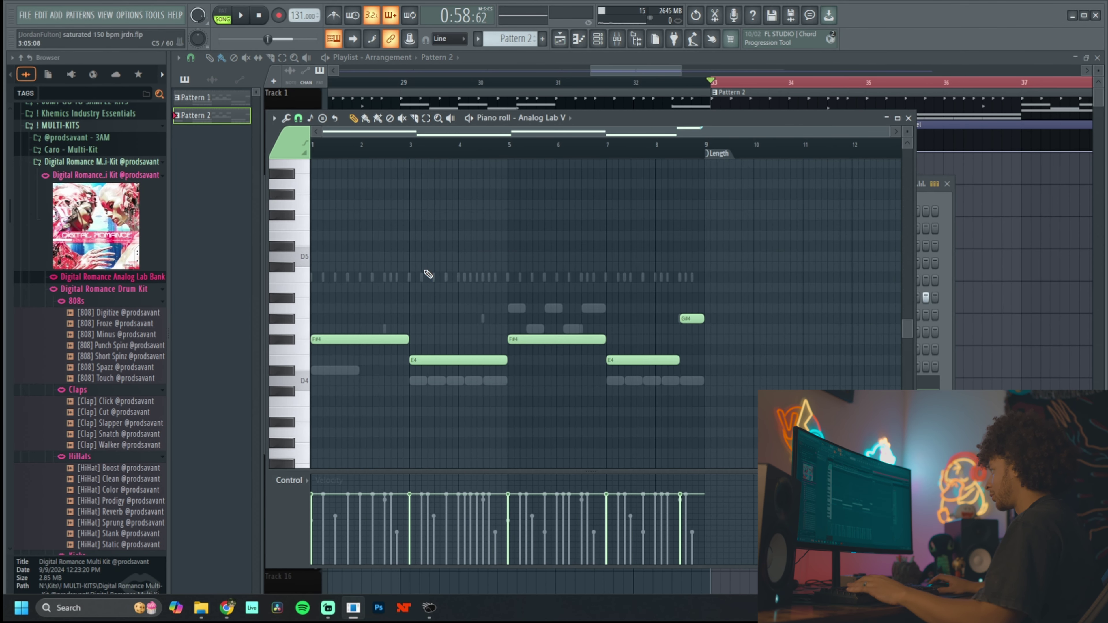
click(586, 40)
click(429, 347)
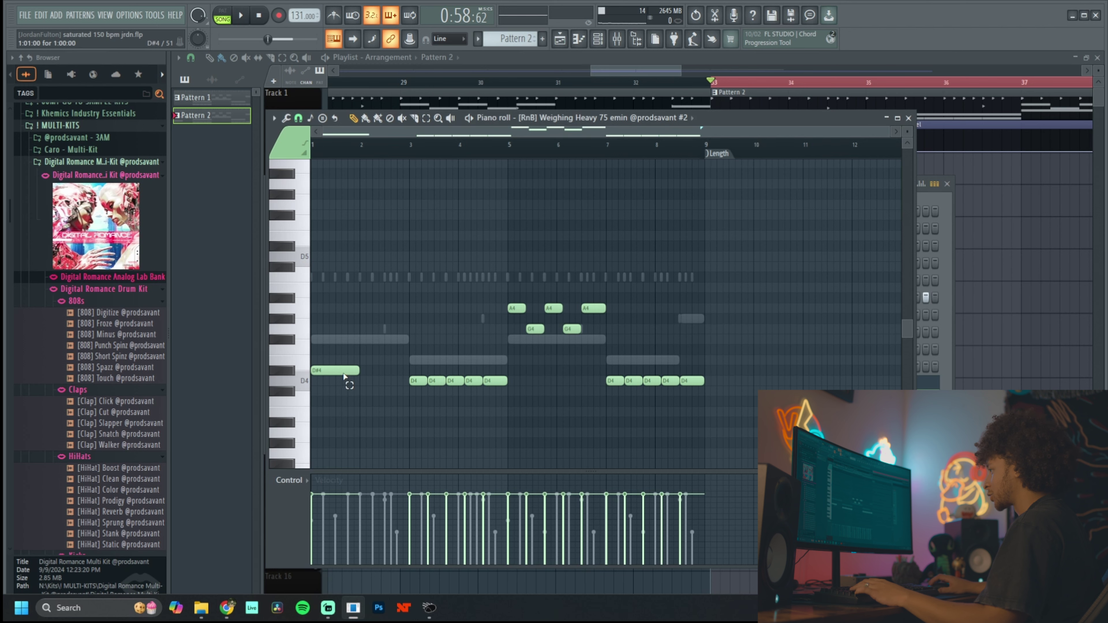
Chop the D#4 note into a half-bar hit followed by three shorter D#4 notes running into bar 2, auditioning the rhythm.
click(334, 371)
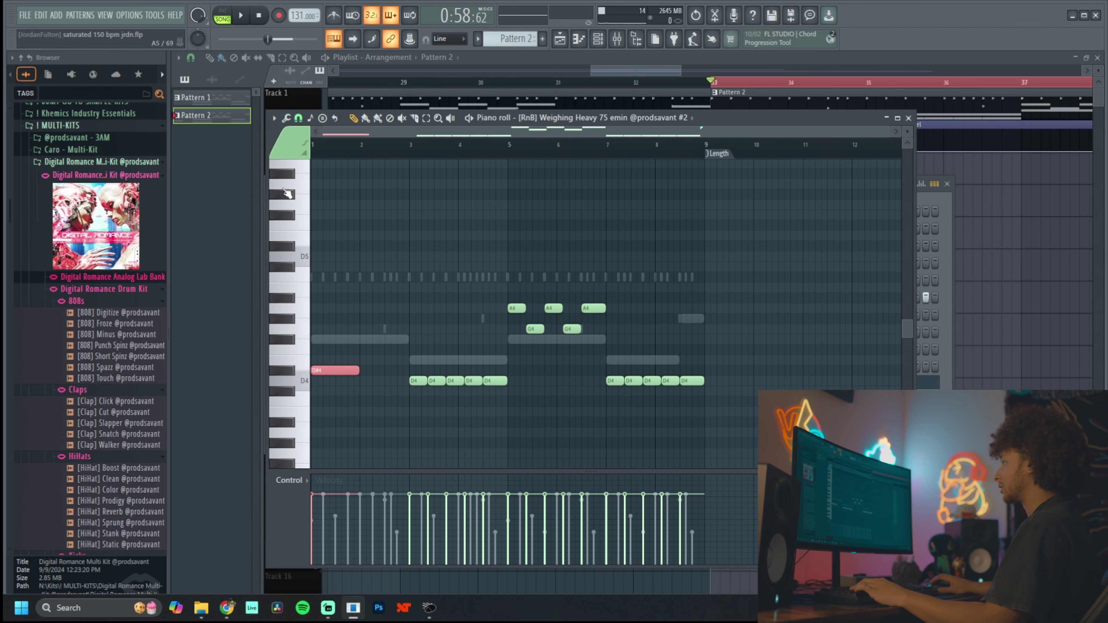
scroll(428, 141, up, 3)
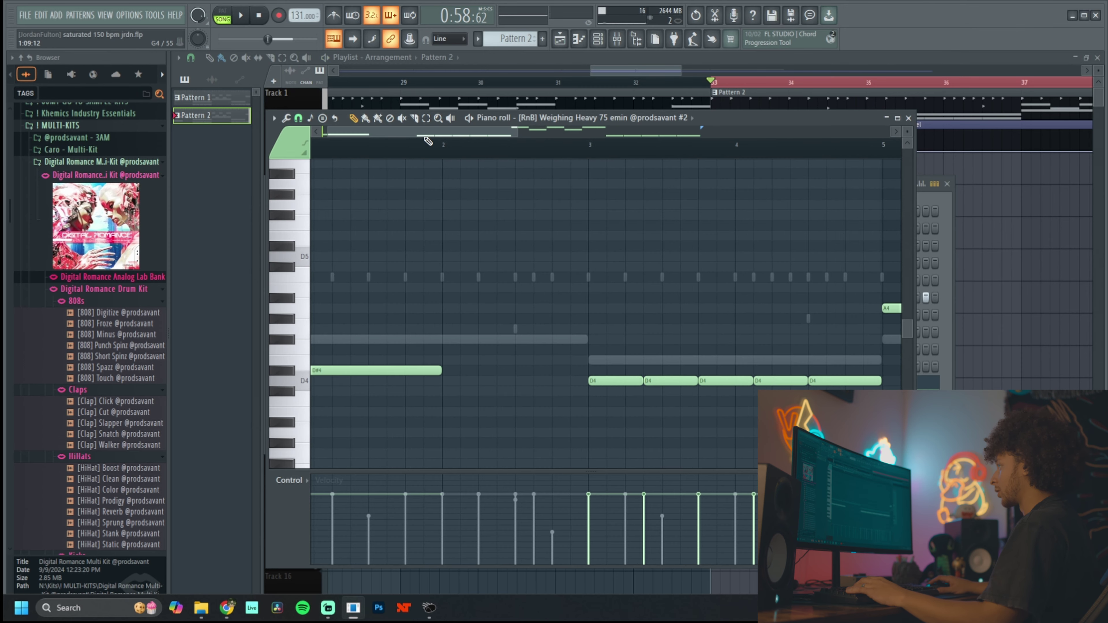
shift+right_click(389, 374)
key(space)
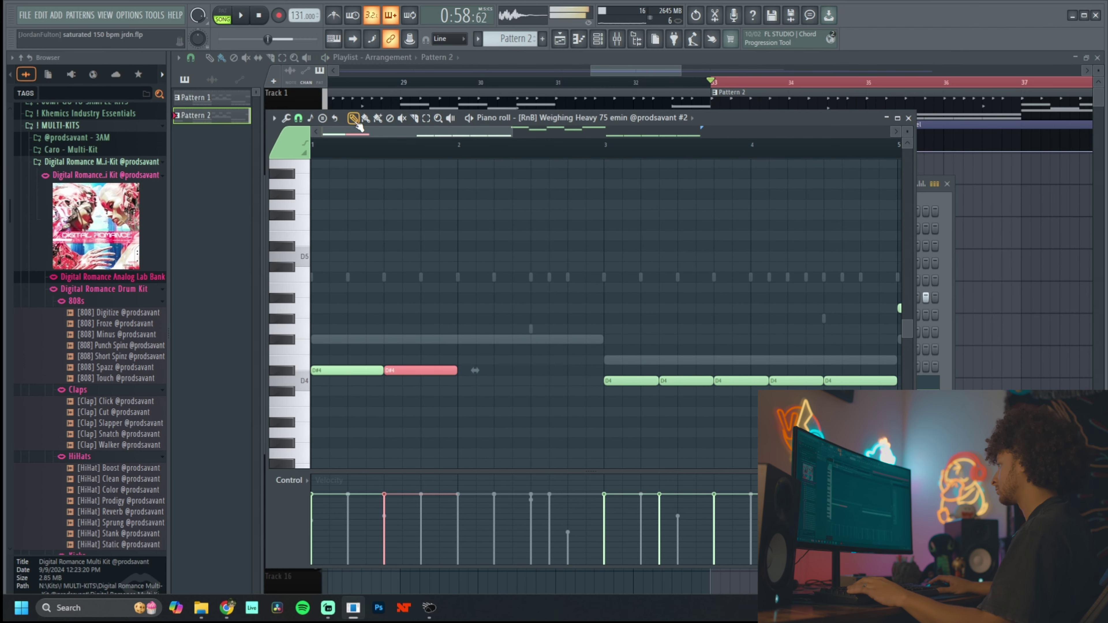
drag(428, 371, 404, 369)
key(ctrl+l)
key(ctrl+z)
key(space)
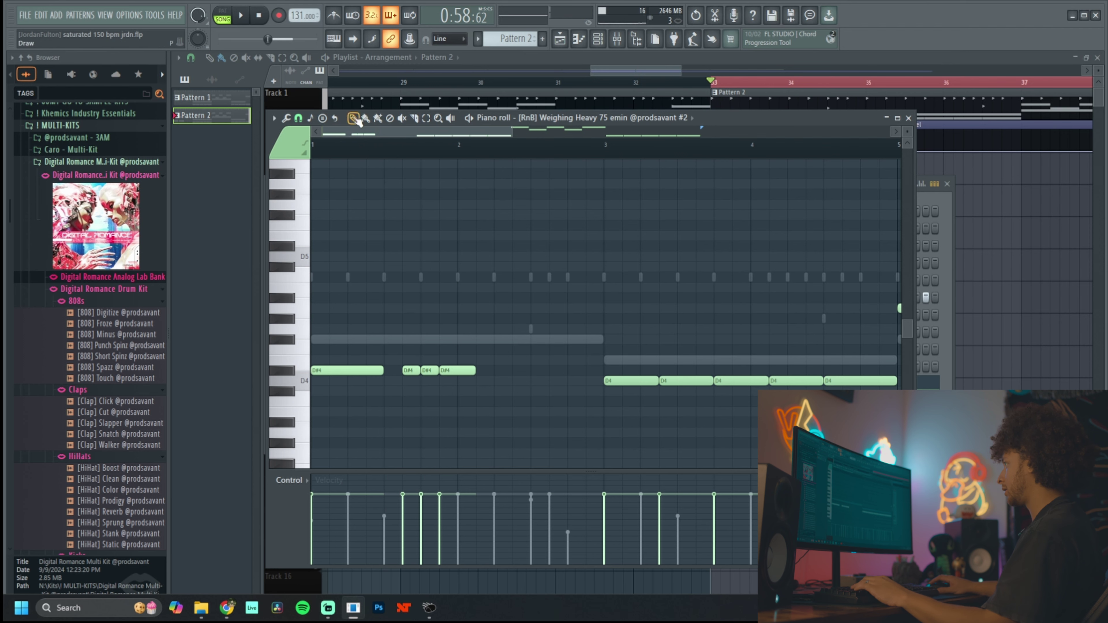
Add two quarter-bar D#4 notes in bar 2 and raise the fourth D4 note, in bar 4, to G#4 during playback.
key(space)
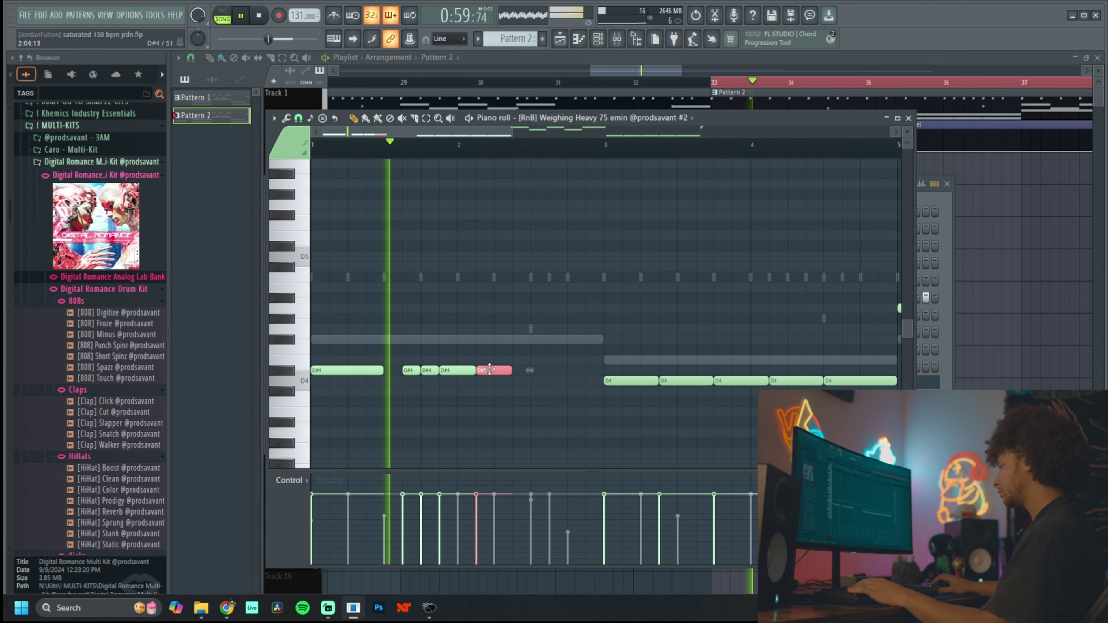
drag(500, 367, 517, 366)
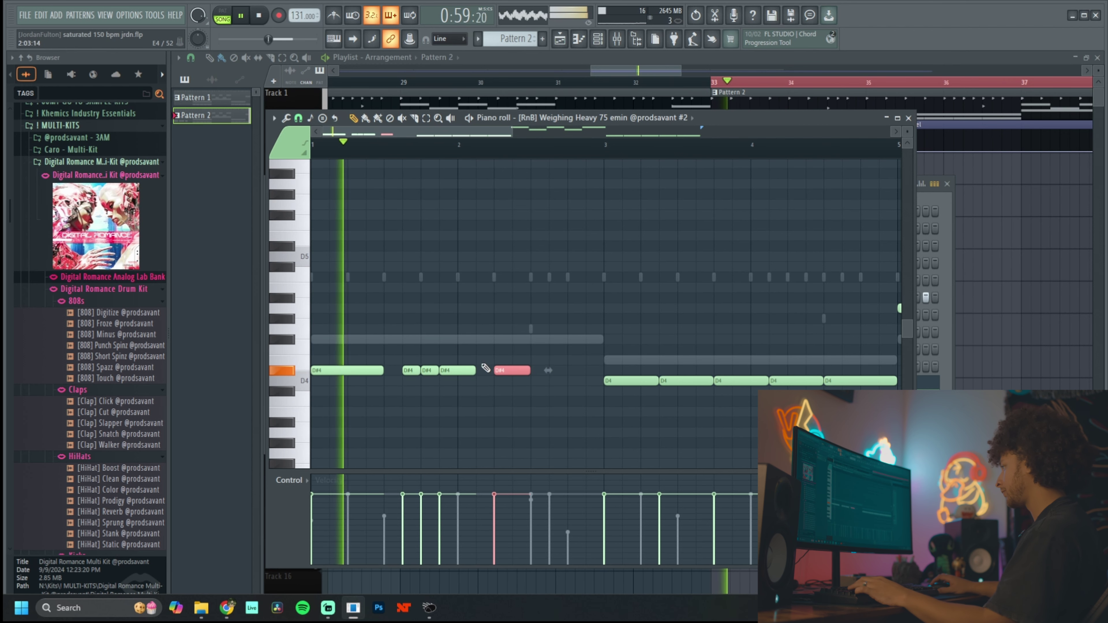
click(520, 383)
click(559, 370)
scroll(594, 352, down, 2)
drag(593, 377, 592, 322)
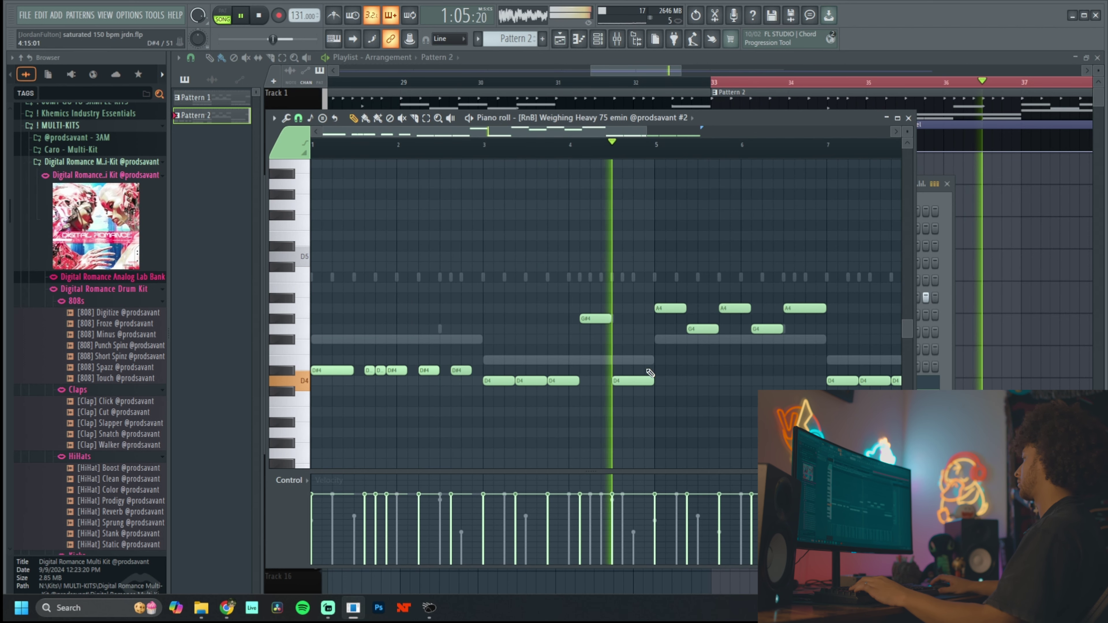
key(space)
Duplicate the loop notes of bars 1–4 into bars 5–8.
scroll(567, 349, down, 2)
drag(596, 437, 313, 321)
key(ctrl+b)
Raise the second-to-last D#4 note in bar 6 to C5 and lengthen it to meet the last note while listening.
click(659, 371)
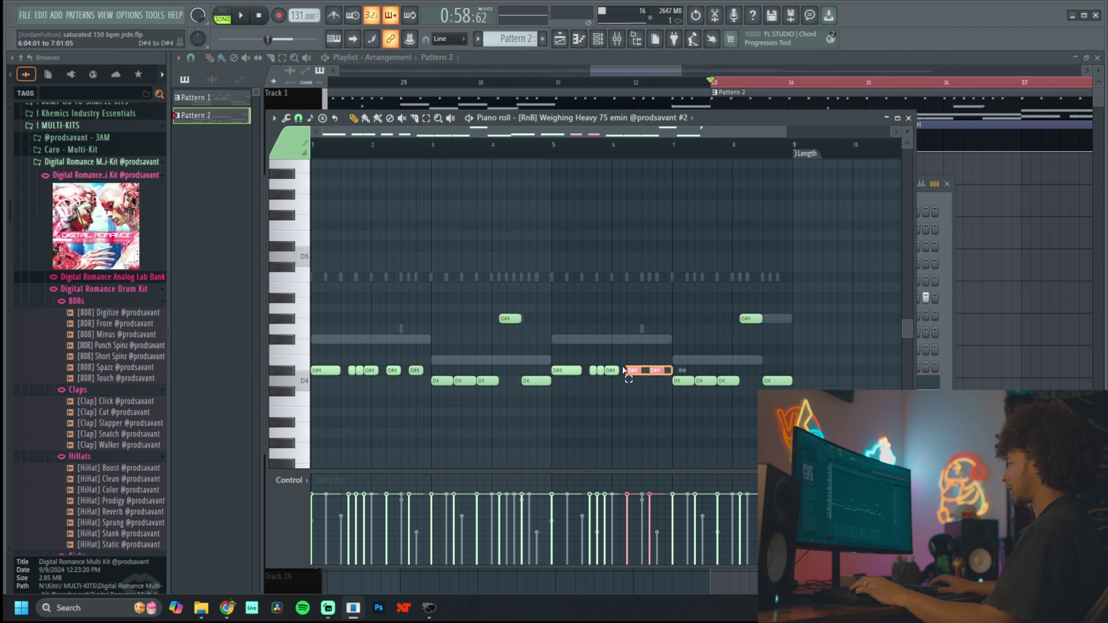
scroll(610, 370, up, 2)
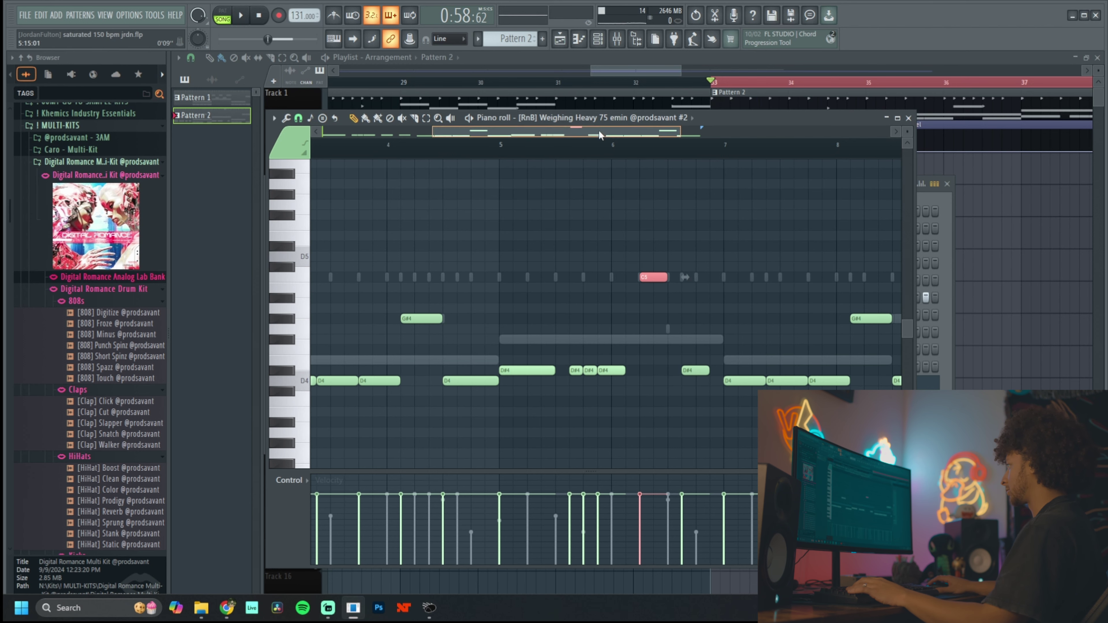
key(space)
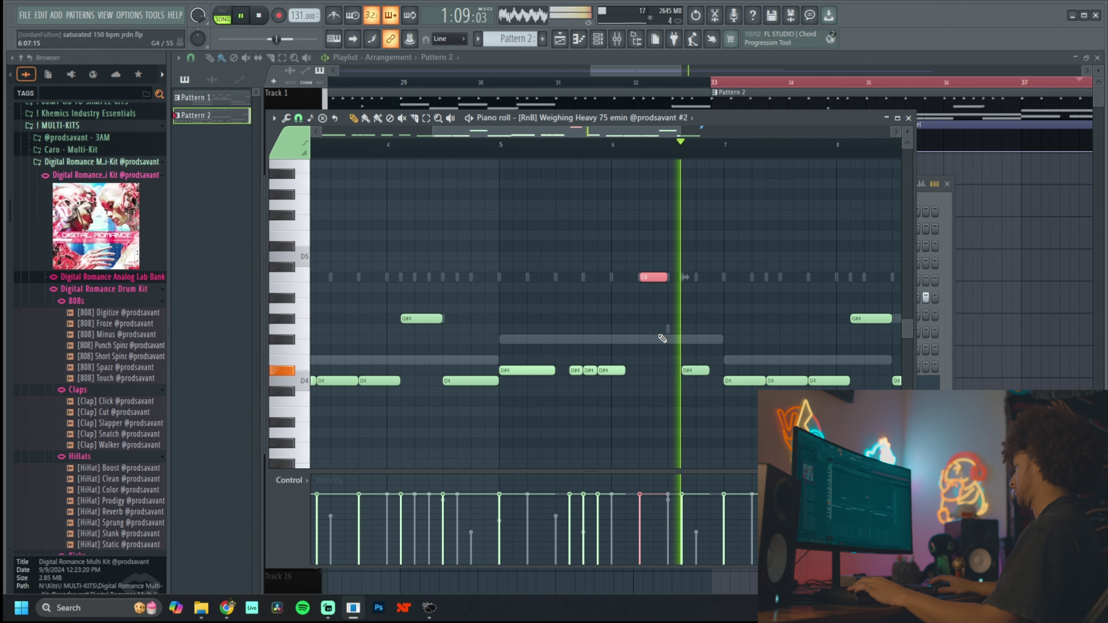
scroll(655, 339, up, 2)
click(659, 278)
drag(659, 277, 674, 278)
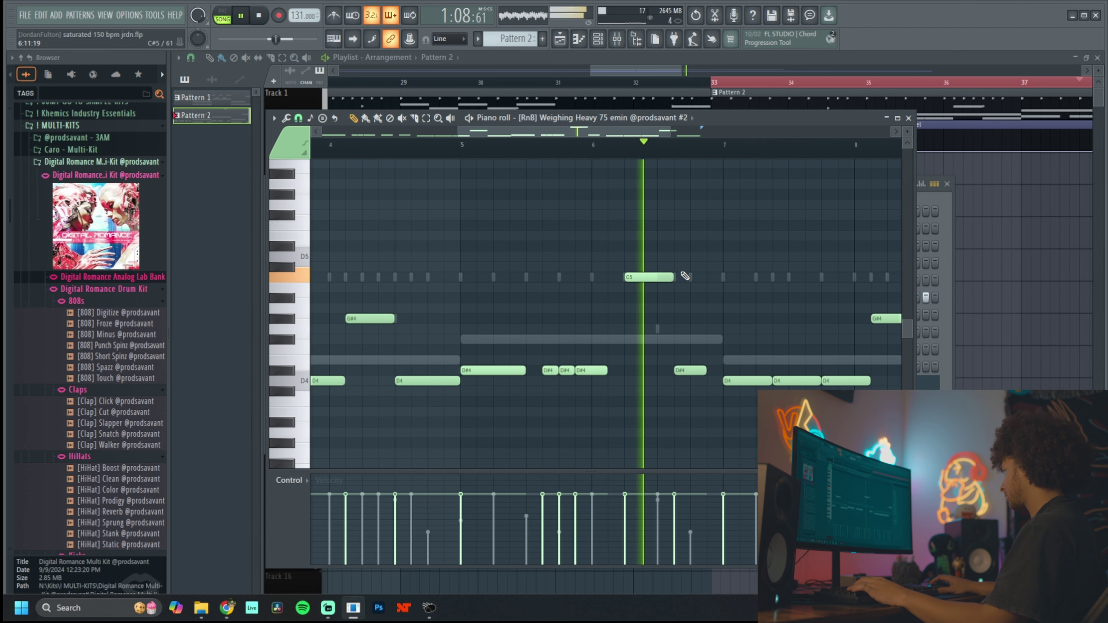
Raise the last note of bar 6 to D#5 and extend it to the start of bar 7.
drag(689, 370, 689, 261)
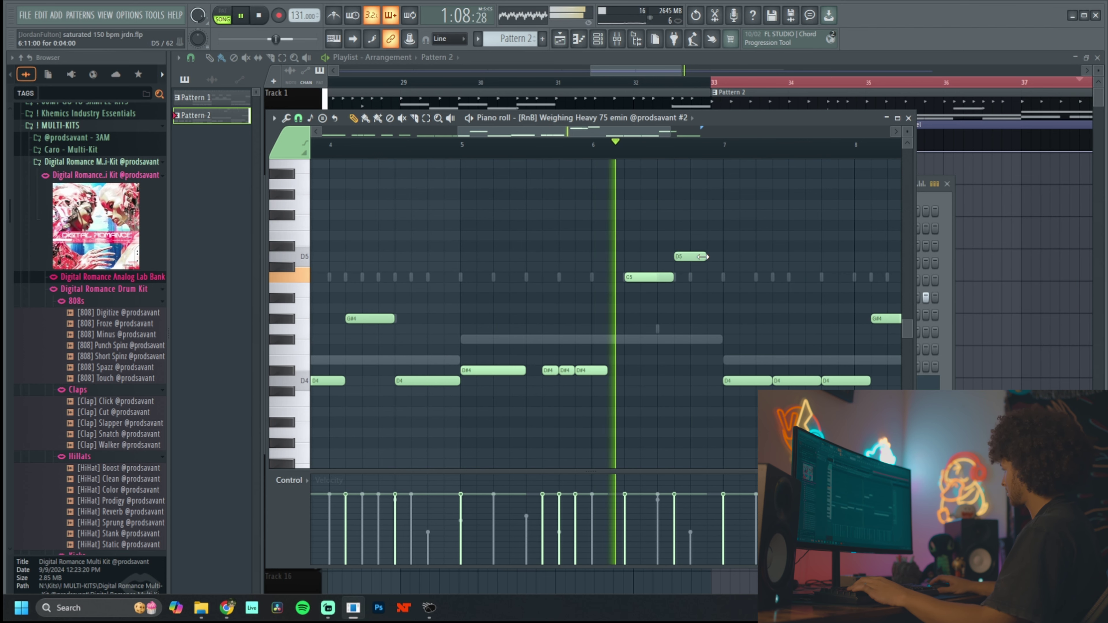
drag(707, 257, 723, 257)
drag(704, 257, 704, 246)
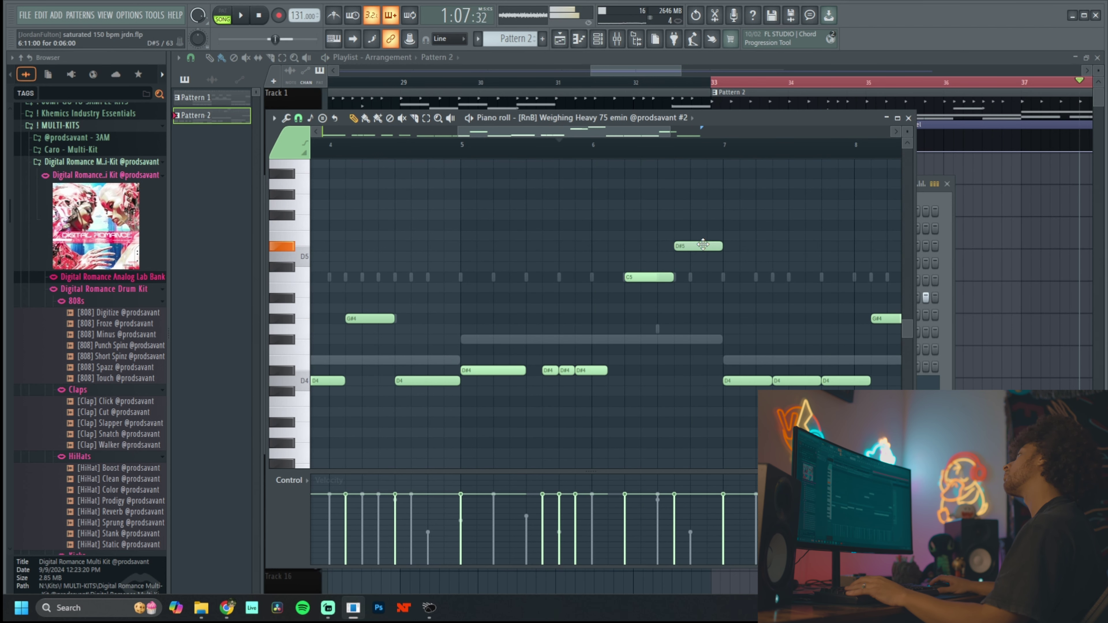
Raise the first three D4 notes in bars 7–8 to G#4, E5 and G#4 during playback.
scroll(574, 272, down, 2)
click(616, 380)
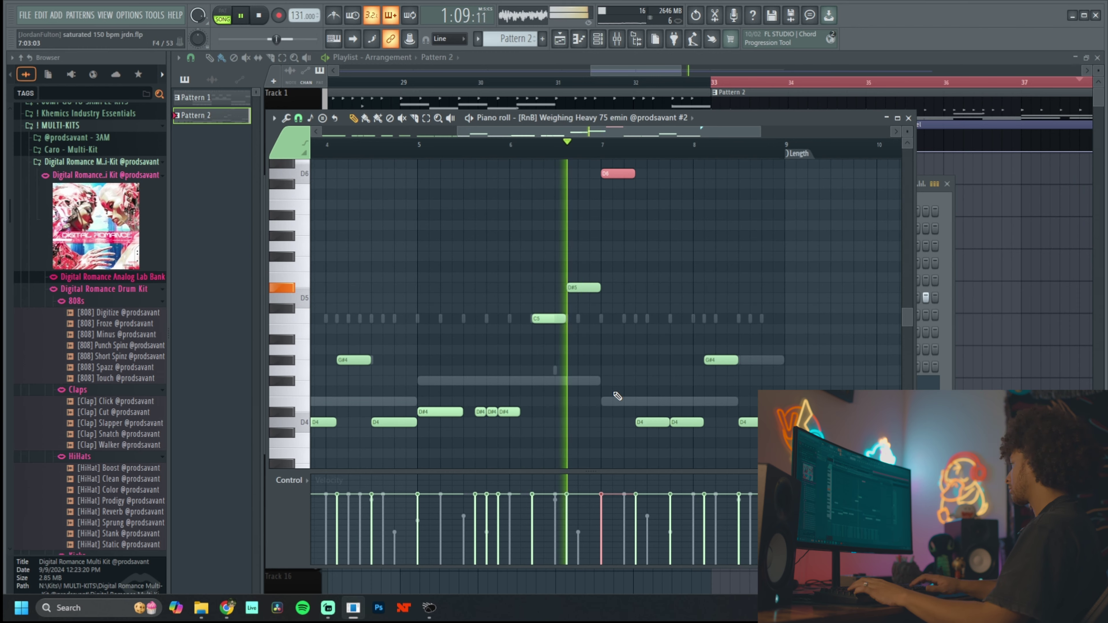
scroll(618, 396, down, 2)
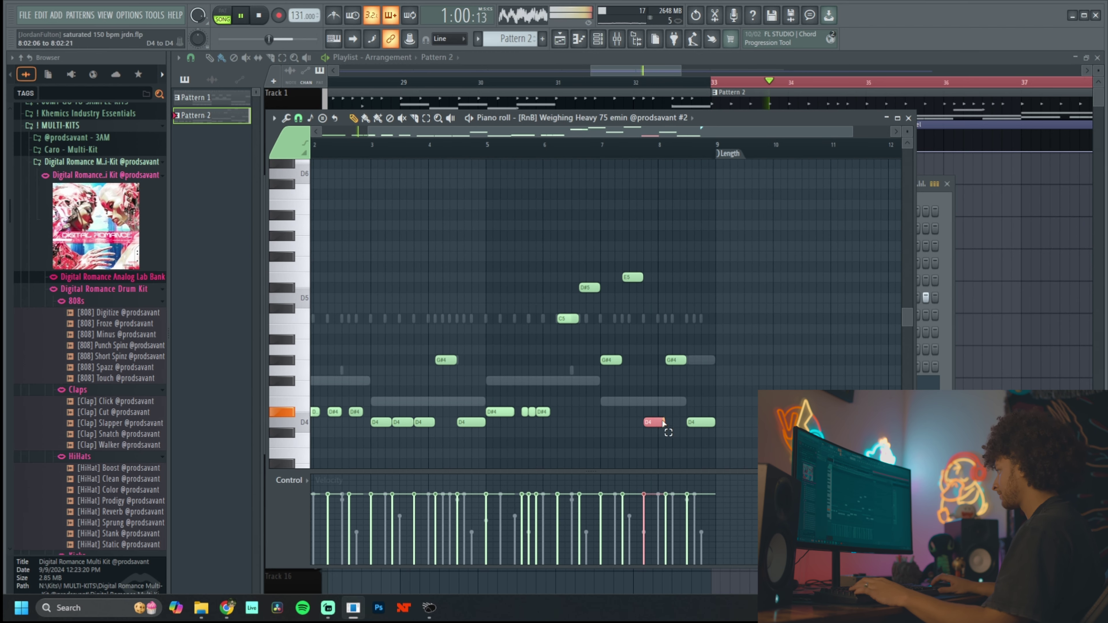
key(shift+Up)
key(shift+Up)
key(shift+Up)
key(shift+Up)
key(shift+Up)
key(shift+Up)
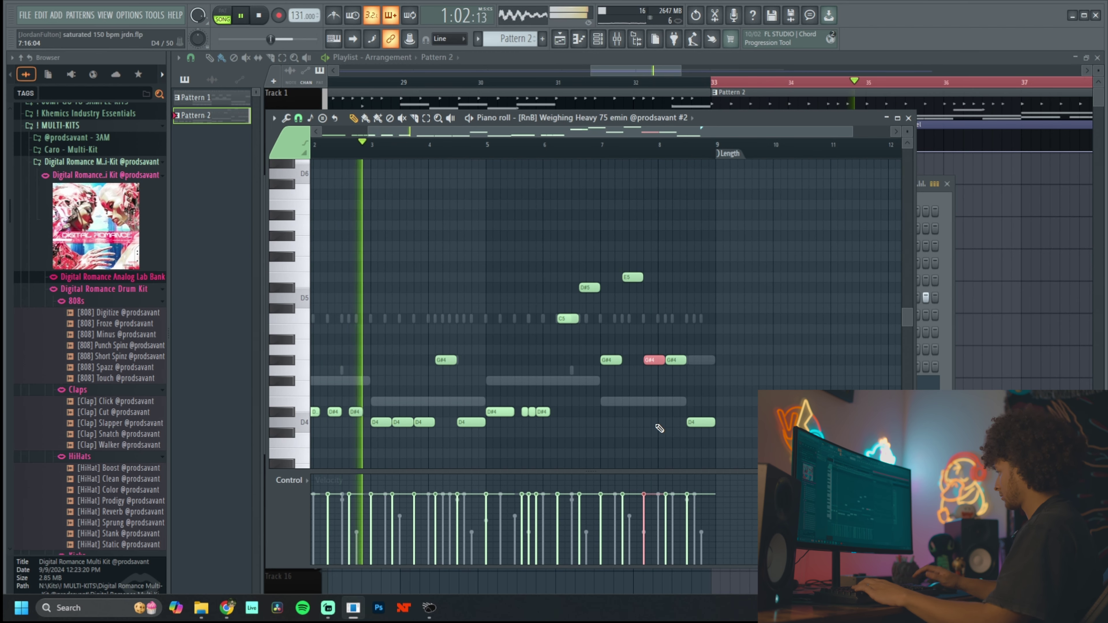
Try to load Black Box Analog Design HG-2MS on the Master mixer track, after the Fruity parametric EQ.
scroll(752, 347, down, 1)
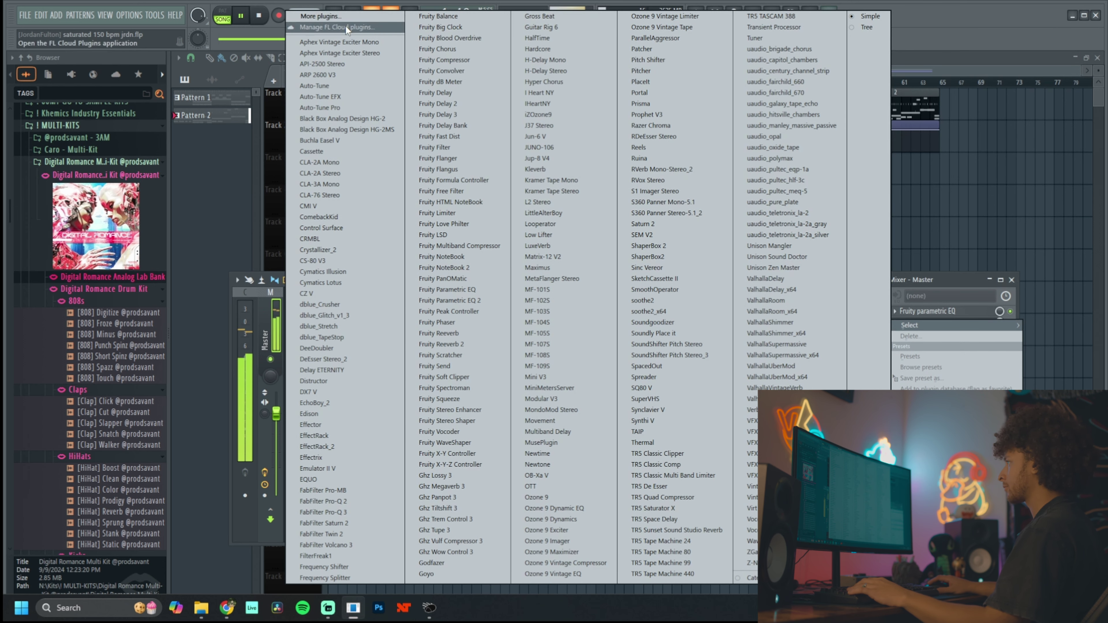
click(355, 130)
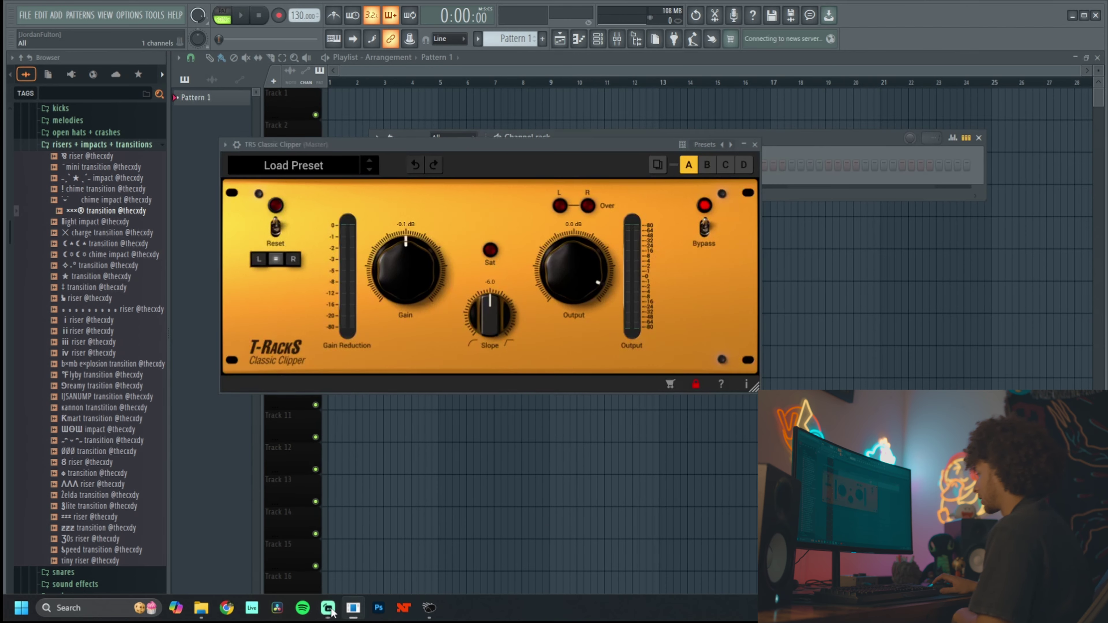
Reopen the saved beat project from the recent projects.
click(25, 15)
click(109, 155)
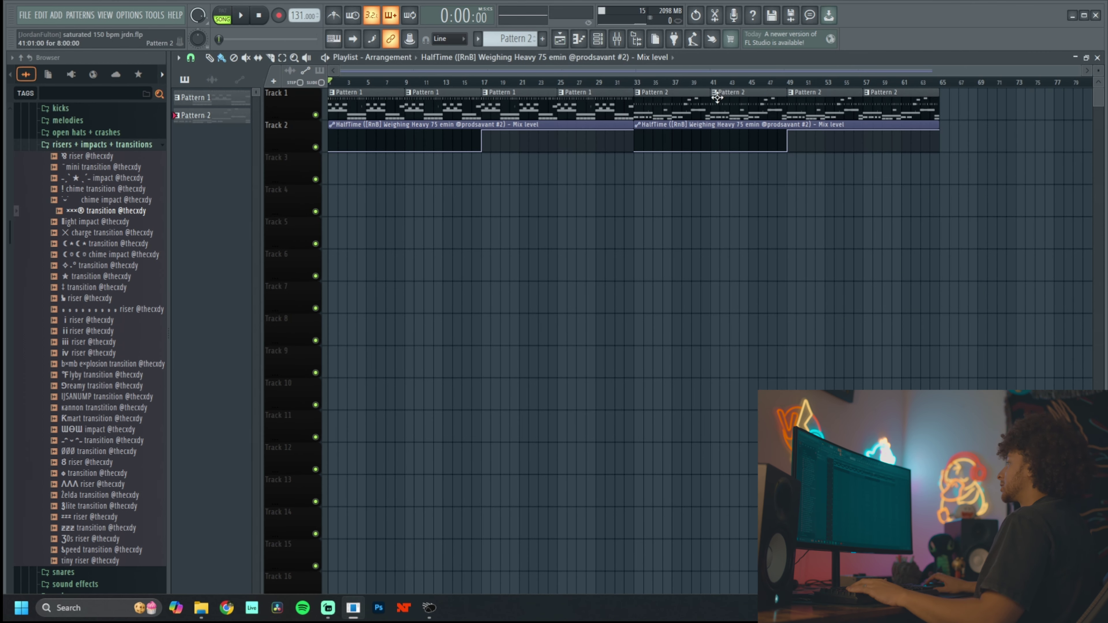
Open Pattern 1's channel rack and inspect the Weighing Heavy Serato Sample channel.
double_click(380, 103)
click(597, 39)
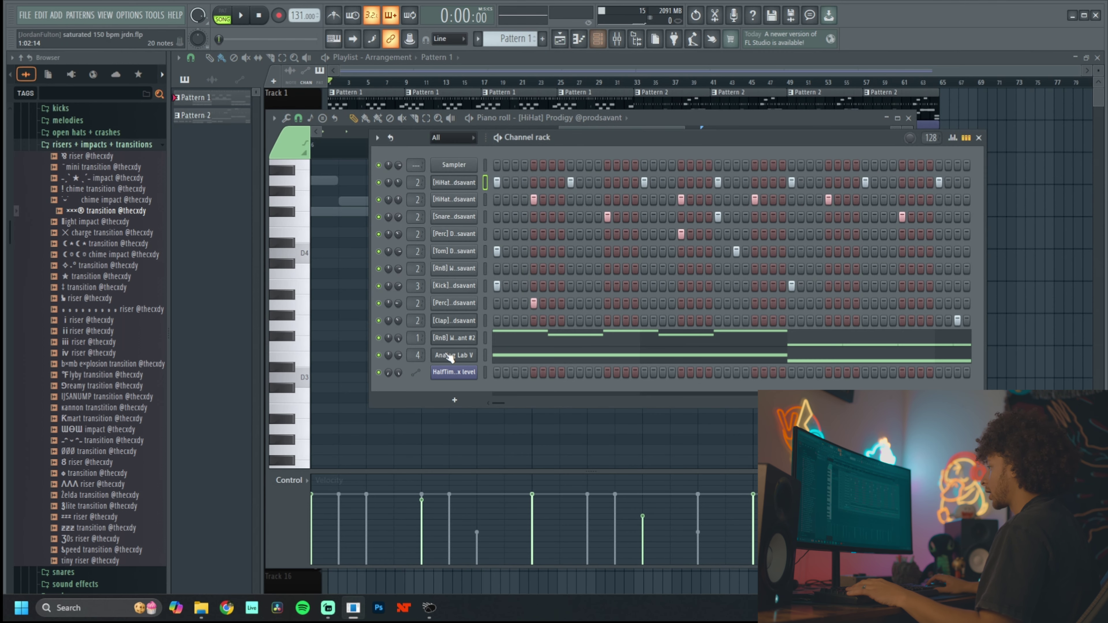
click(456, 339)
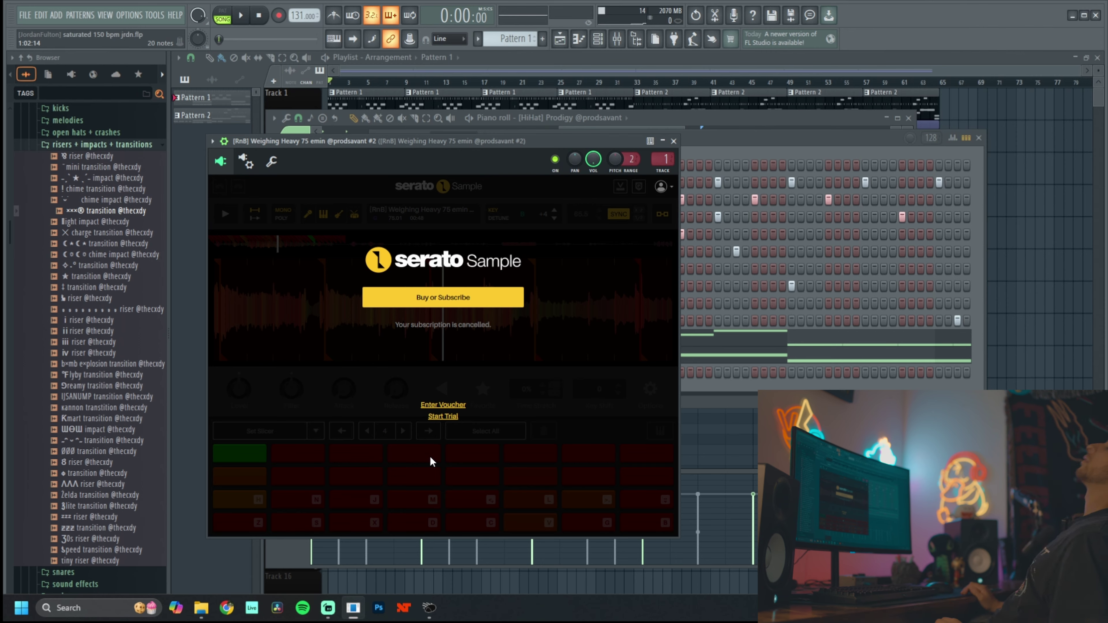
key(Escape)
click(555, 334)
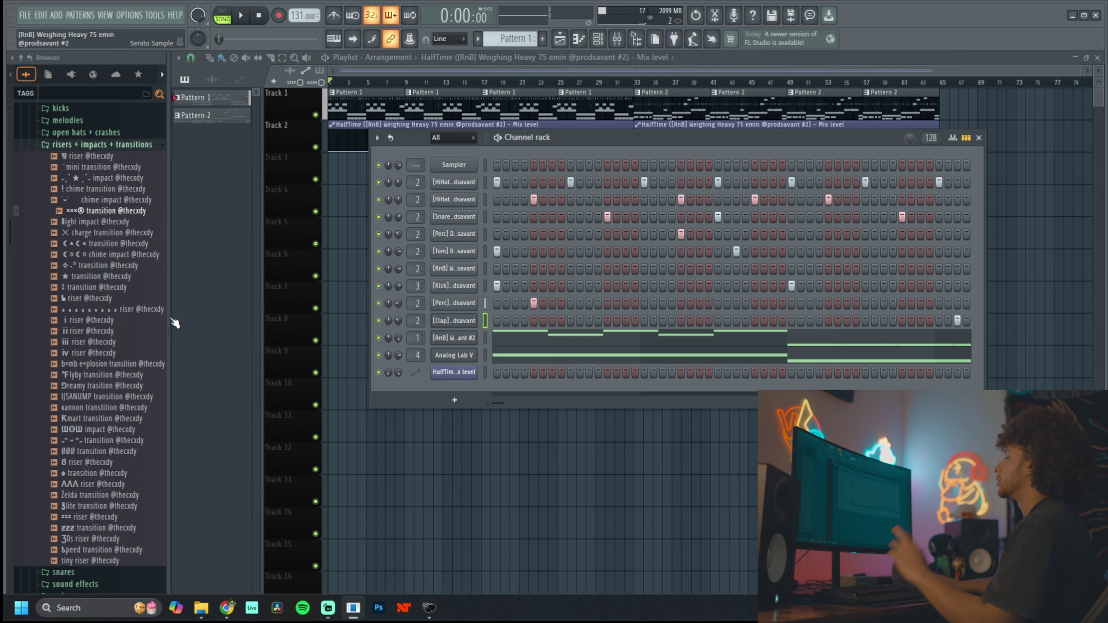
key(Escape)
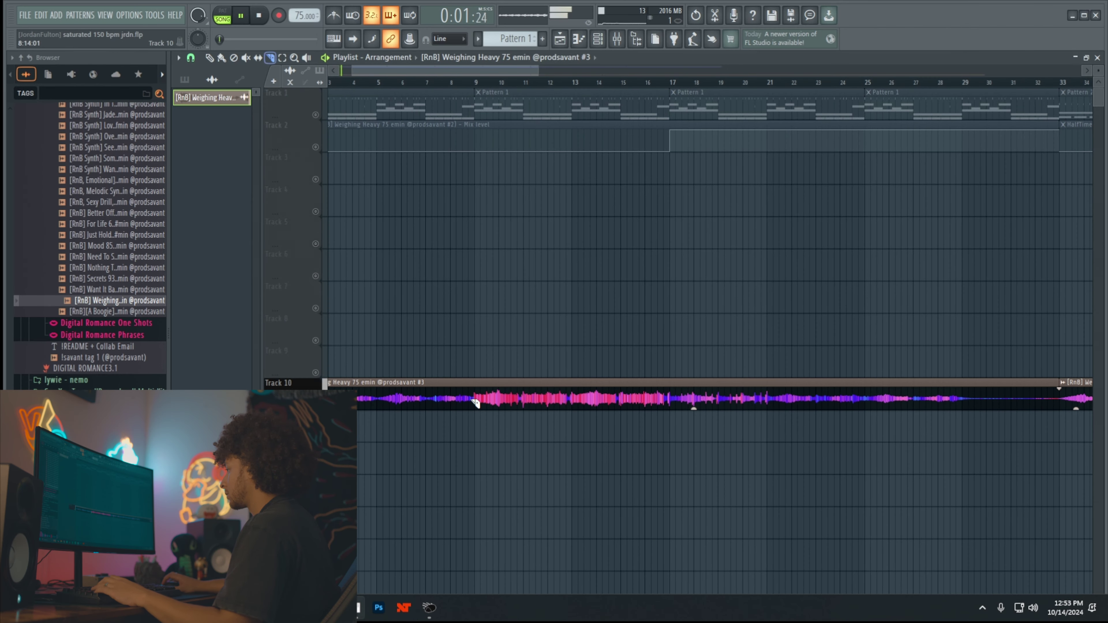
Separate an eight-bar Weighing Heavy intro clip at the start of Track 10, ending at bar 9, and make it unique.
scroll(475, 403, down, 5)
drag(384, 383, 453, 381)
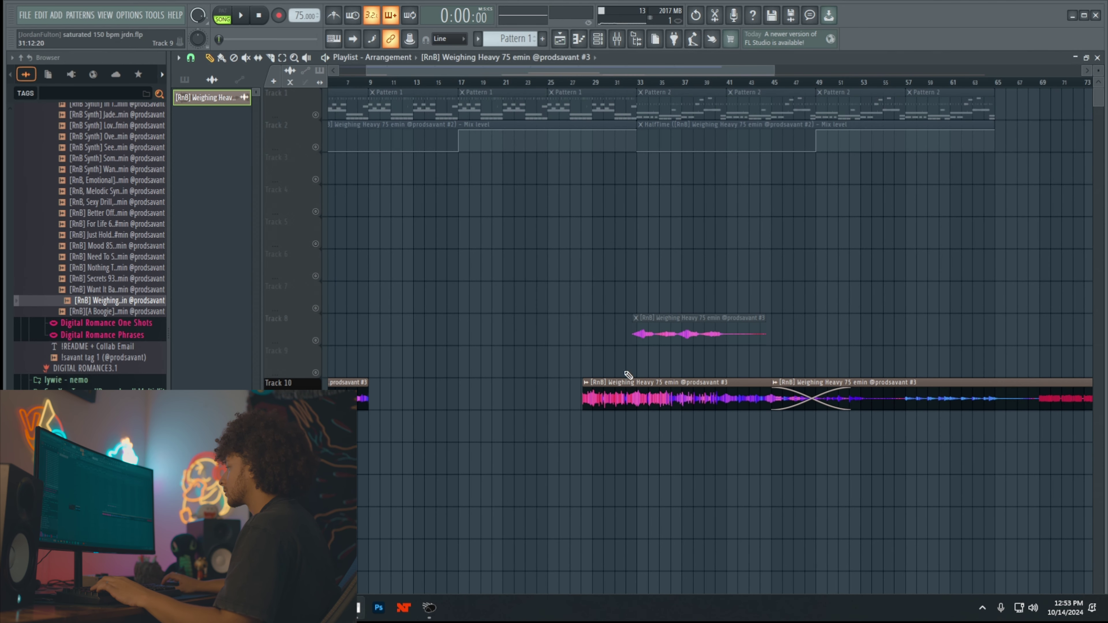
scroll(343, 381, left, 2)
click(330, 383)
click(371, 501)
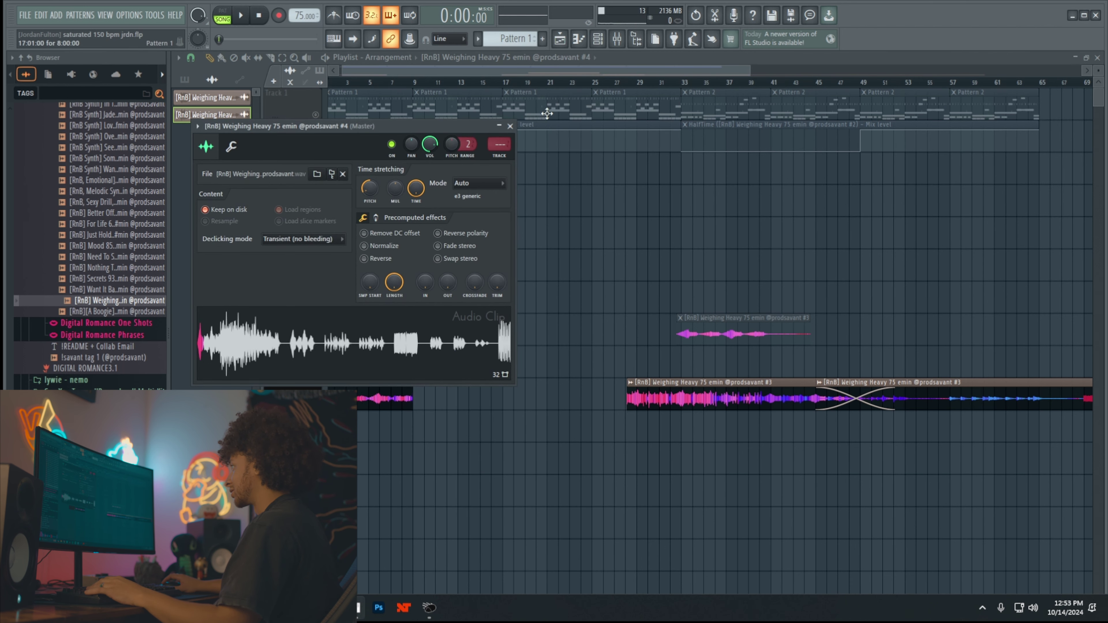
key(Escape)
Shift all clips on Tracks 1 and 2 to start at bar 9 and place the eight-bar intro clip on Track 1.
drag(960, 185, 354, 86)
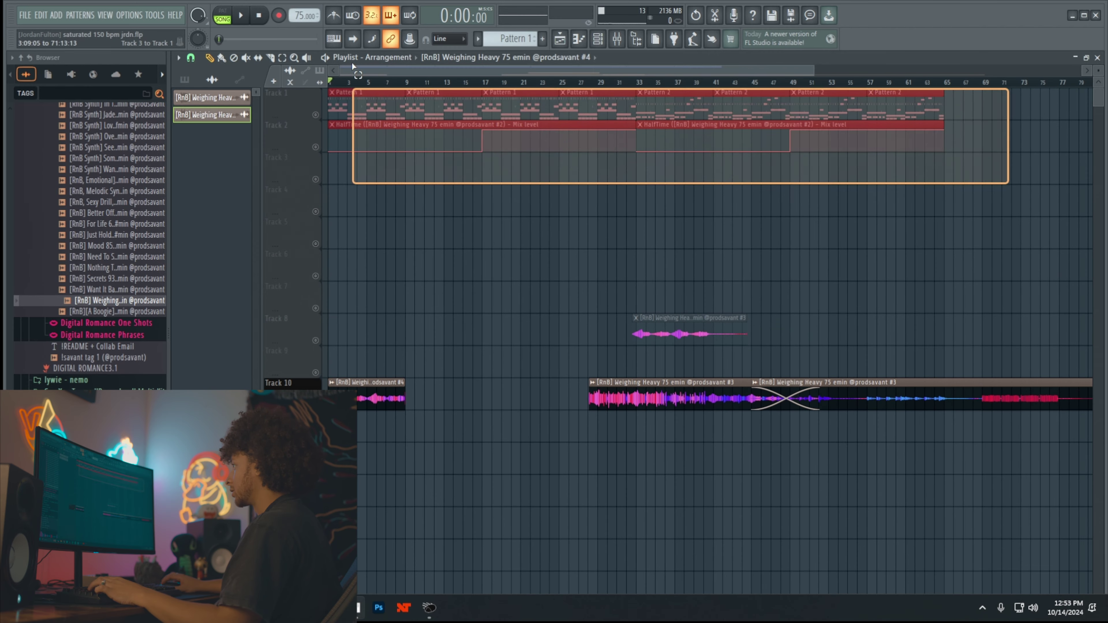
scroll(344, 147, up, 3)
drag(345, 148, 565, 146)
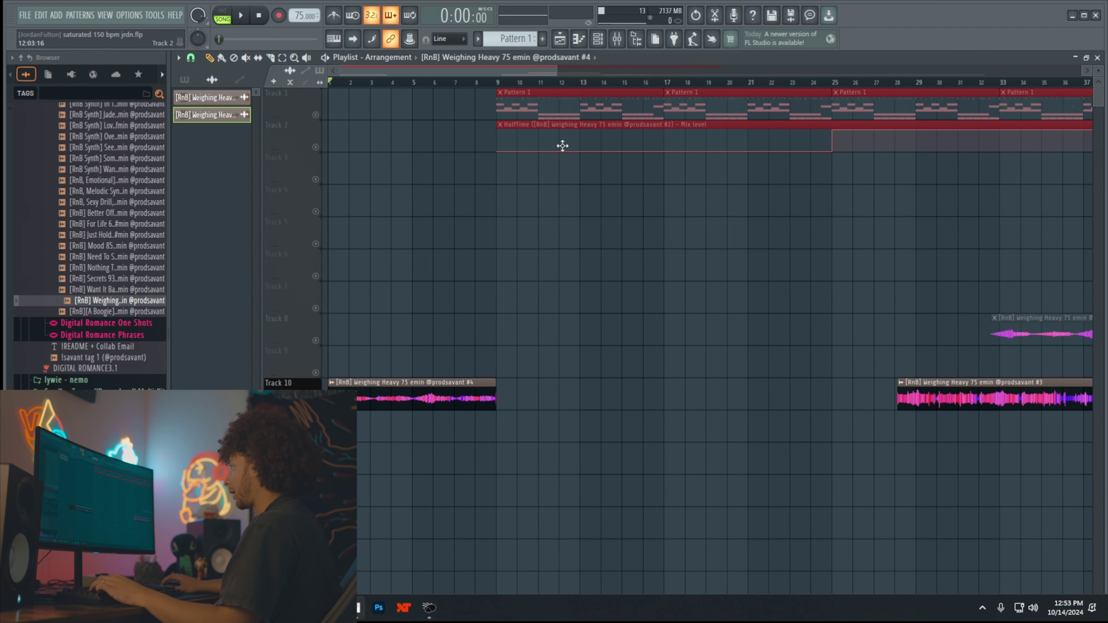
scroll(461, 358, down, 3)
drag(371, 395, 371, 365)
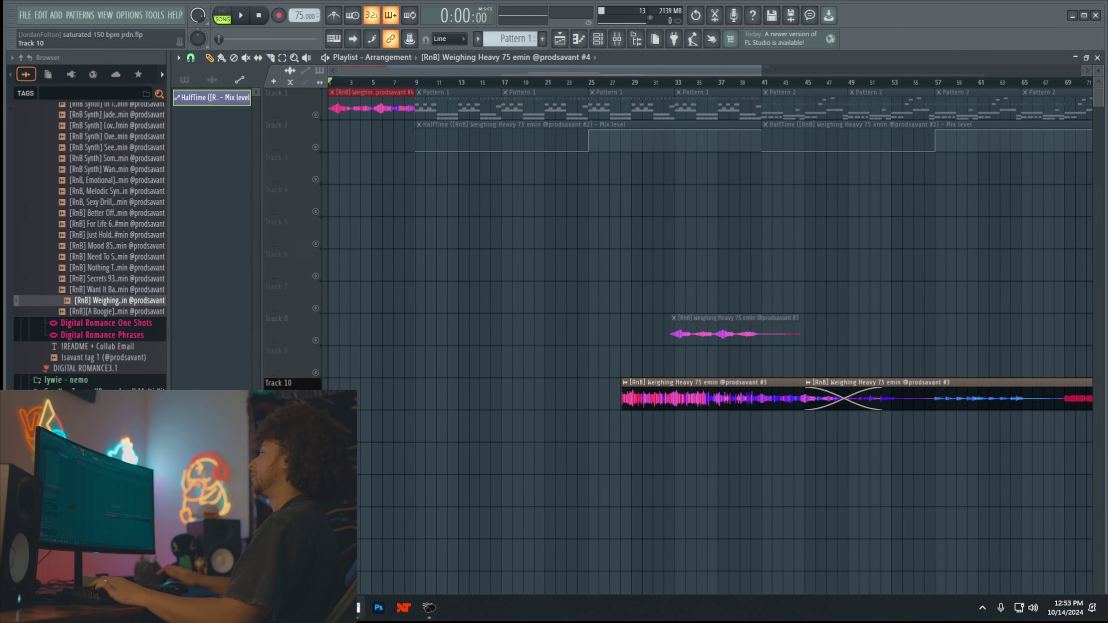
scroll(529, 245, down, 3)
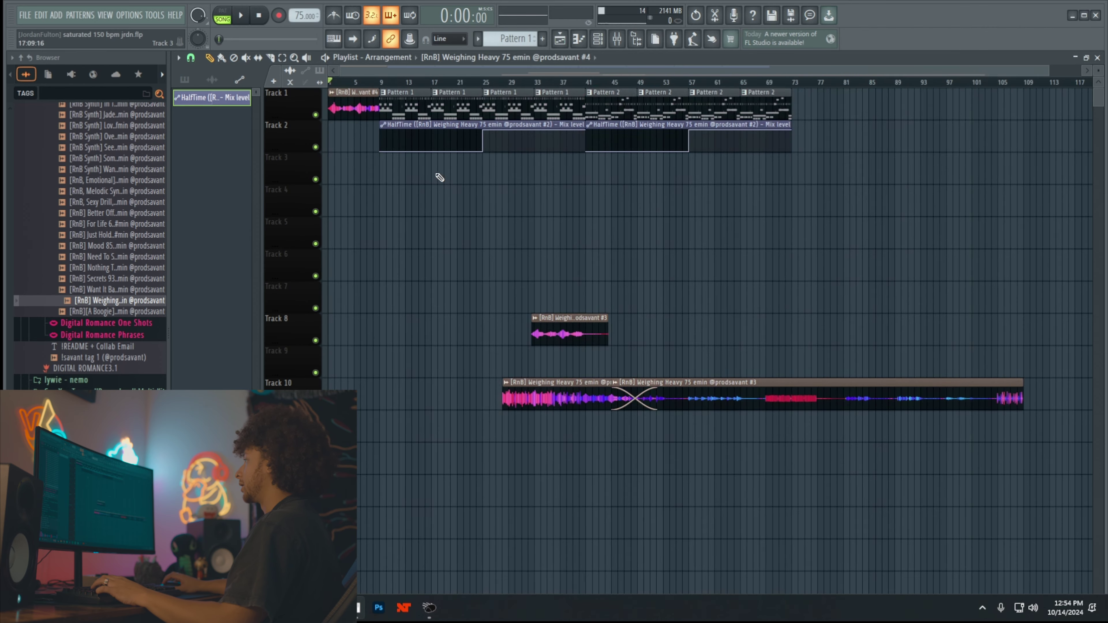
Move the Pattern 2 clips and the second HalfTime automation clip from bar 41 to bar 57.
scroll(437, 178, up, 2)
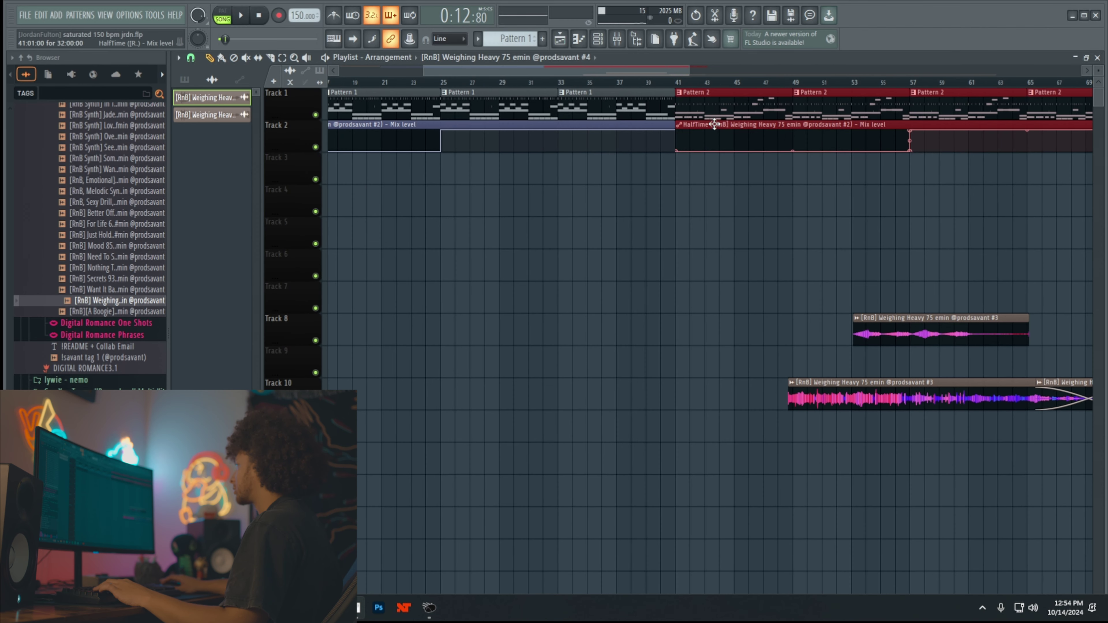
drag(714, 119, 947, 118)
scroll(613, 260, right, 3)
Place the Track 8 Weighing Heavy clip on Track 3 at bar 41 and cut it to end at bar 49.
drag(711, 332, 542, 171)
scroll(552, 172, up, 3)
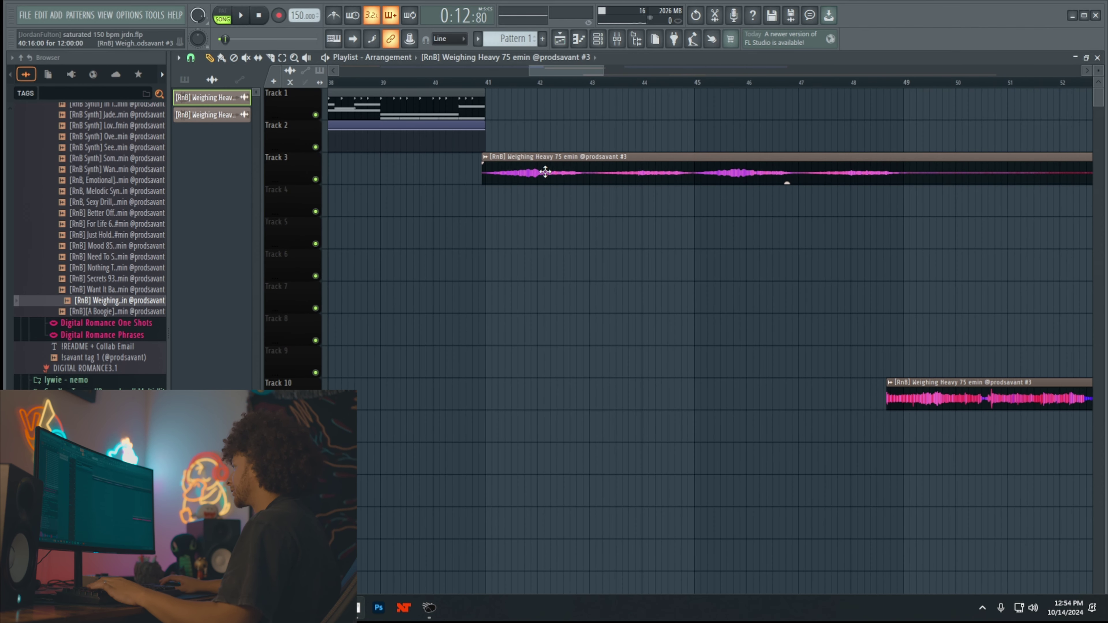
key(c)
scroll(936, 178, up, 2)
scroll(960, 170, down, 5)
Try the first Track 10 Weighing Heavy section on Track 9 beneath the bar 41 break, soloing it during playback.
drag(960, 170, 611, 462)
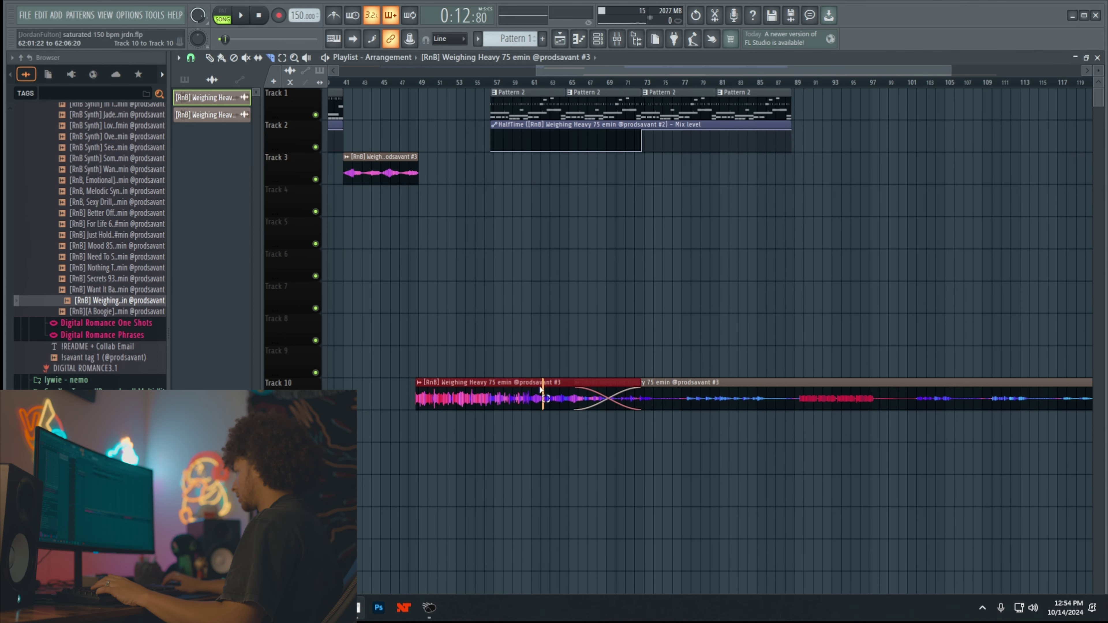
scroll(391, 436, up, 3)
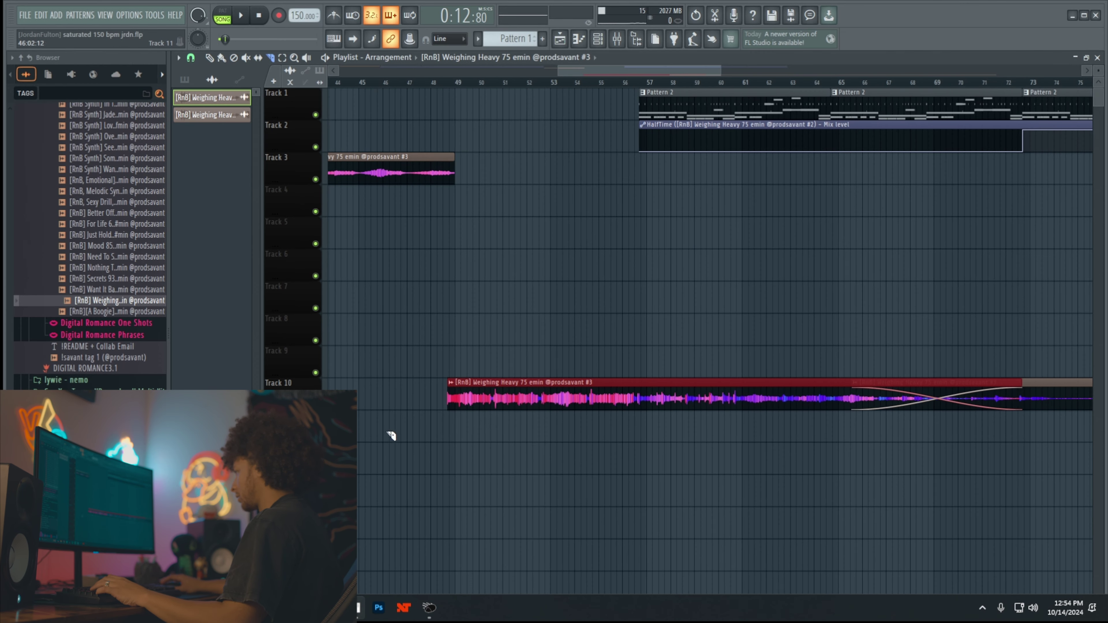
drag(498, 404, 684, 358)
scroll(463, 388, up, 2)
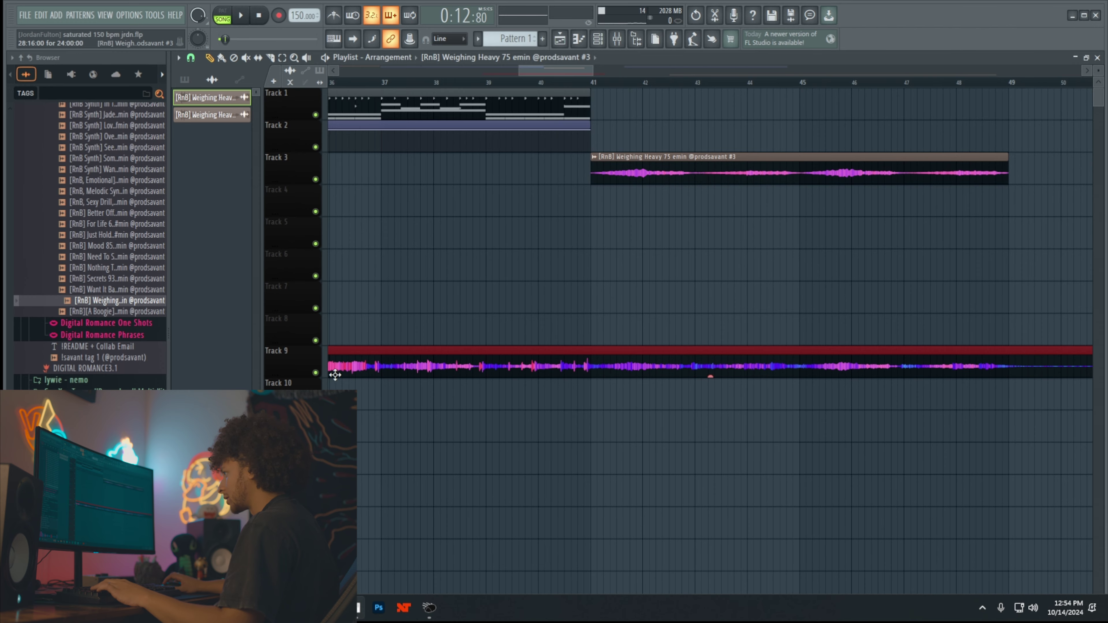
ctrl+click(316, 372)
click(611, 82)
scroll(610, 359, up, 3)
key(space)
scroll(569, 397, down, 2)
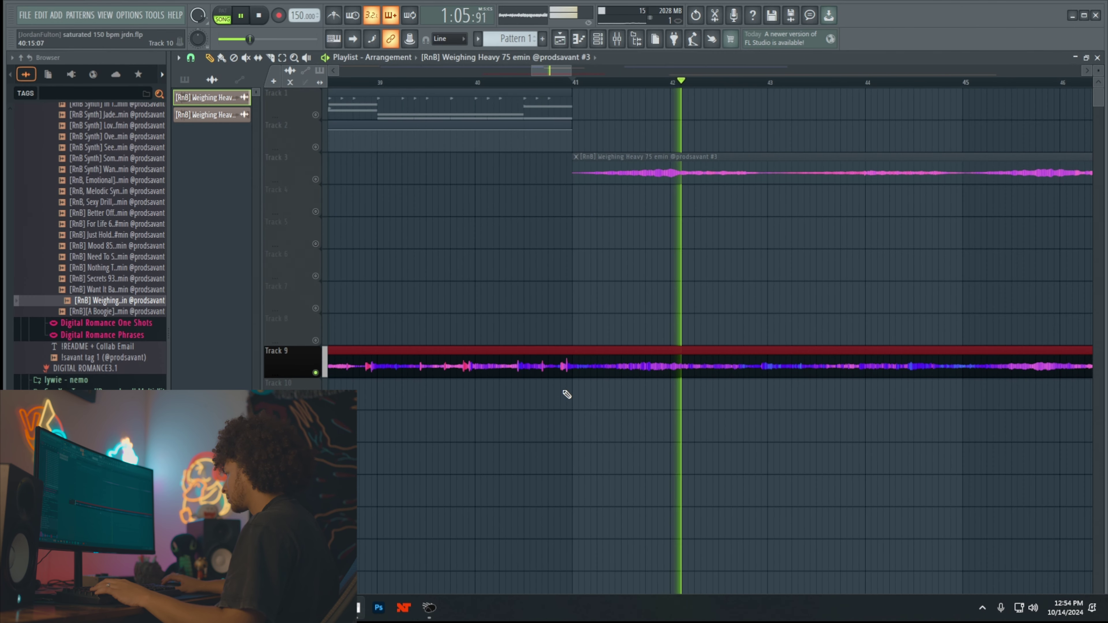
scroll(631, 386, down, 5)
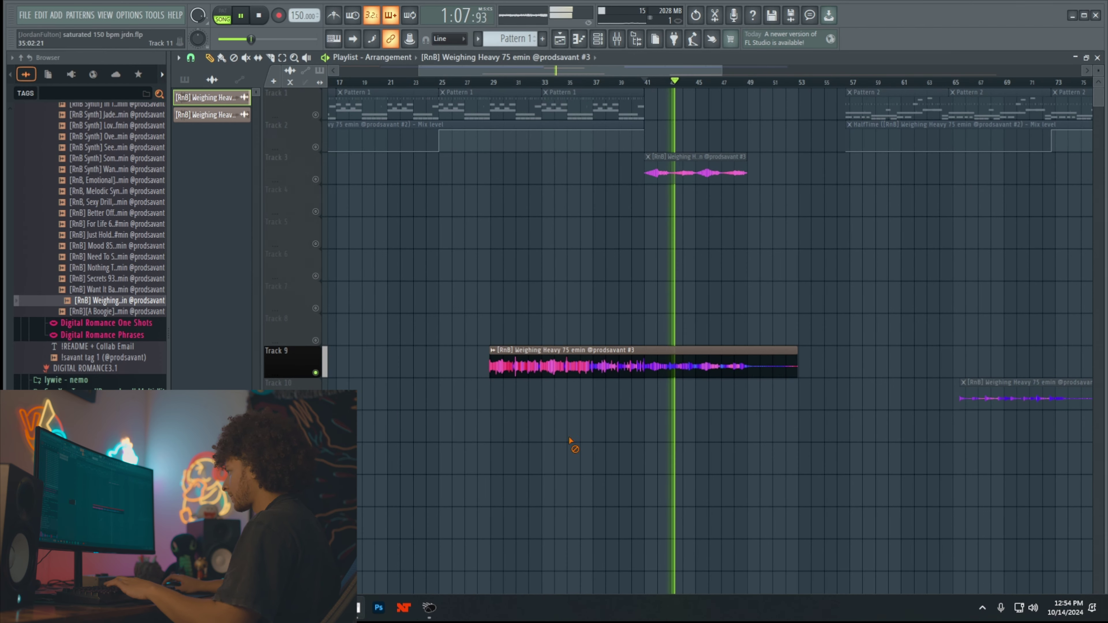
Delete the Track 9 clip and move the remaining Track 10 Weighing Heavy section to Track 7 at bar 41.
scroll(622, 365, down, 2)
right_click(622, 366)
drag(776, 392, 606, 297)
scroll(606, 297, up, 4)
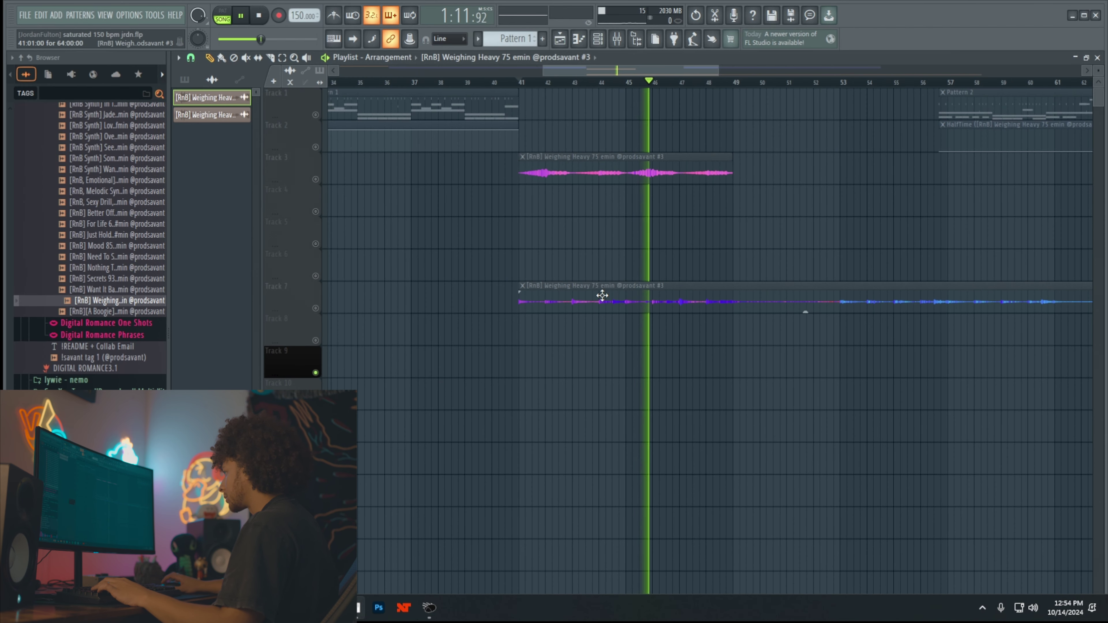
key(space)
Lower the Track 3 break clip's gain to -10.2 dB and play it back.
scroll(540, 240, down, 1)
mouse_move(577, 182)
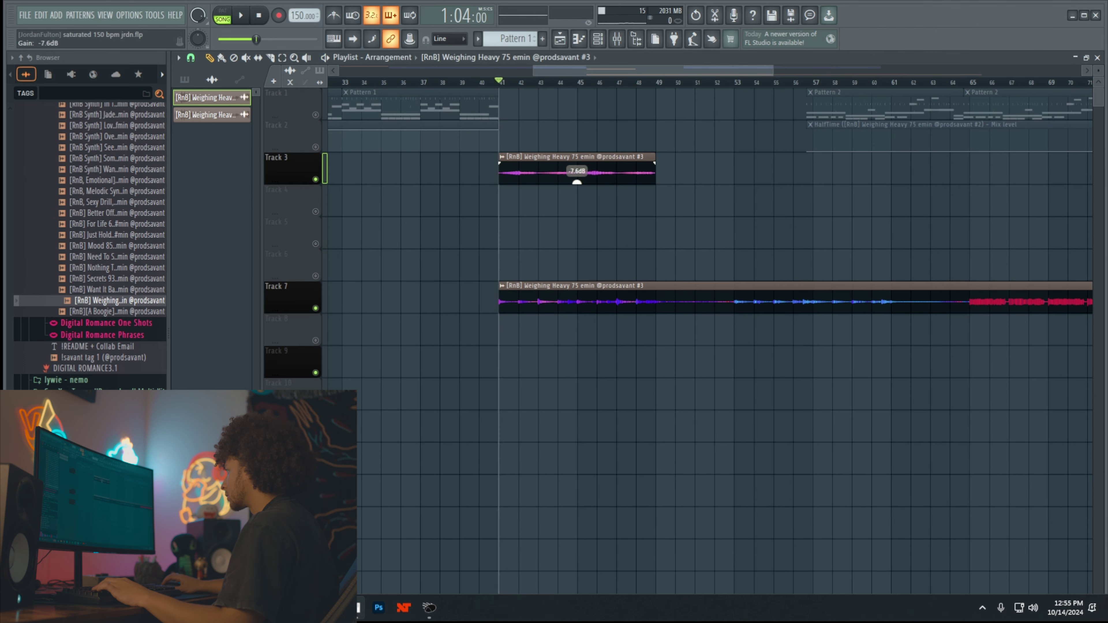
drag(577, 181, 576, 183)
key(space)
Slice the Track 7 Weighing Heavy clip at bar 49 and delete everything after the cut.
scroll(639, 274, up, 3)
key(c)
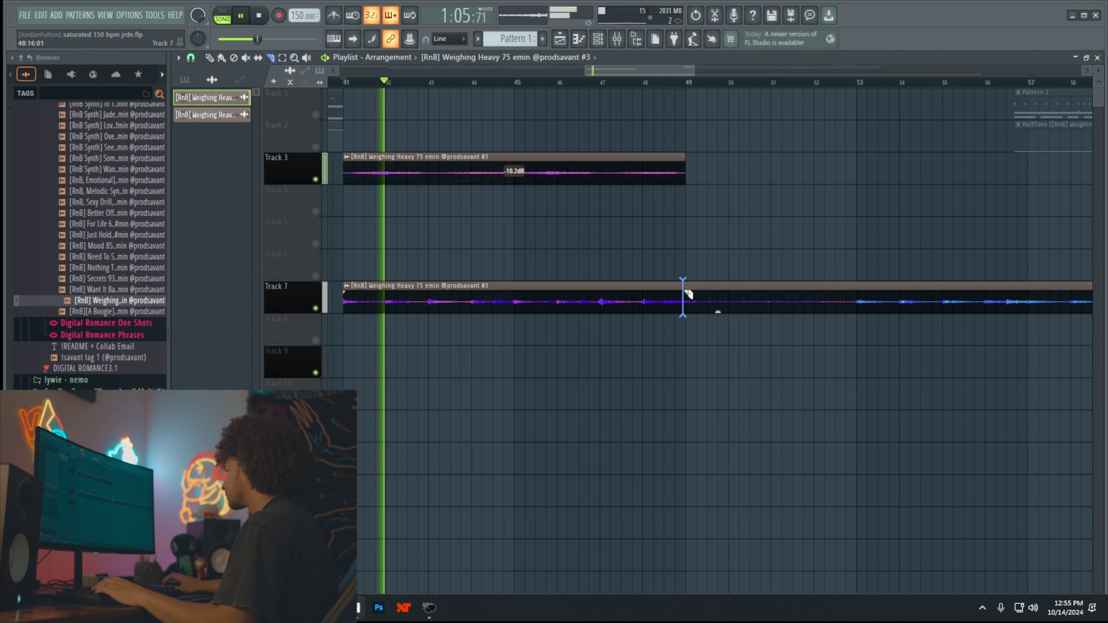
click(688, 295)
key(Delete)
scroll(698, 369, down, 5)
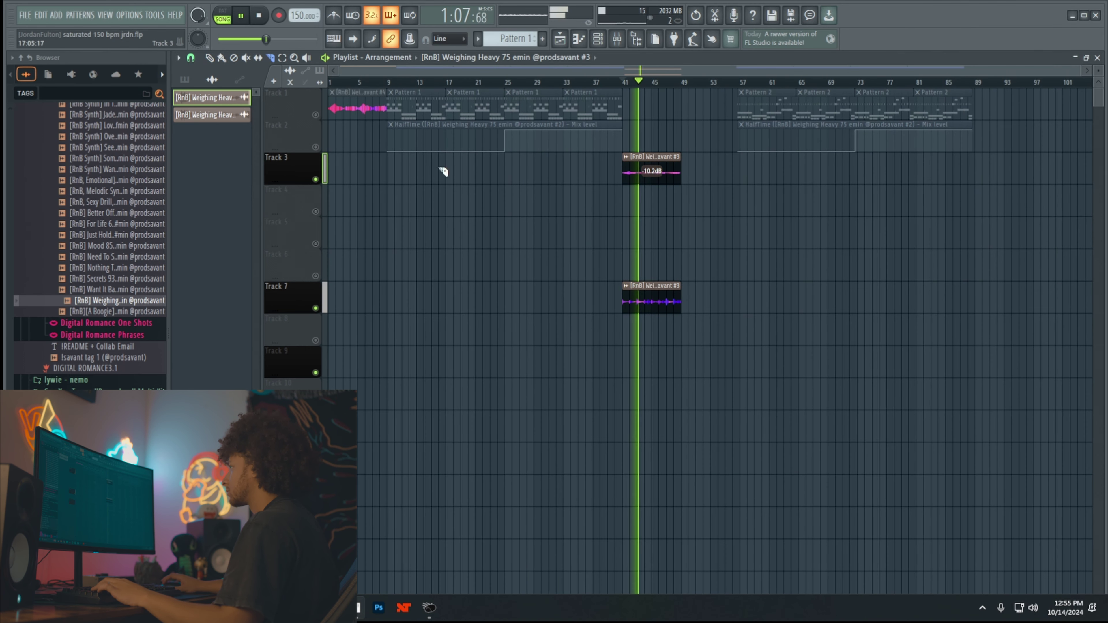
Unmute all tracks and move the two break clips at bar 41 up to Tracks 1 and 2.
right_click(319, 150)
drag(589, 282, 749, 311)
key(shift+Up)
key(shift+Up)
key(shift+Up)
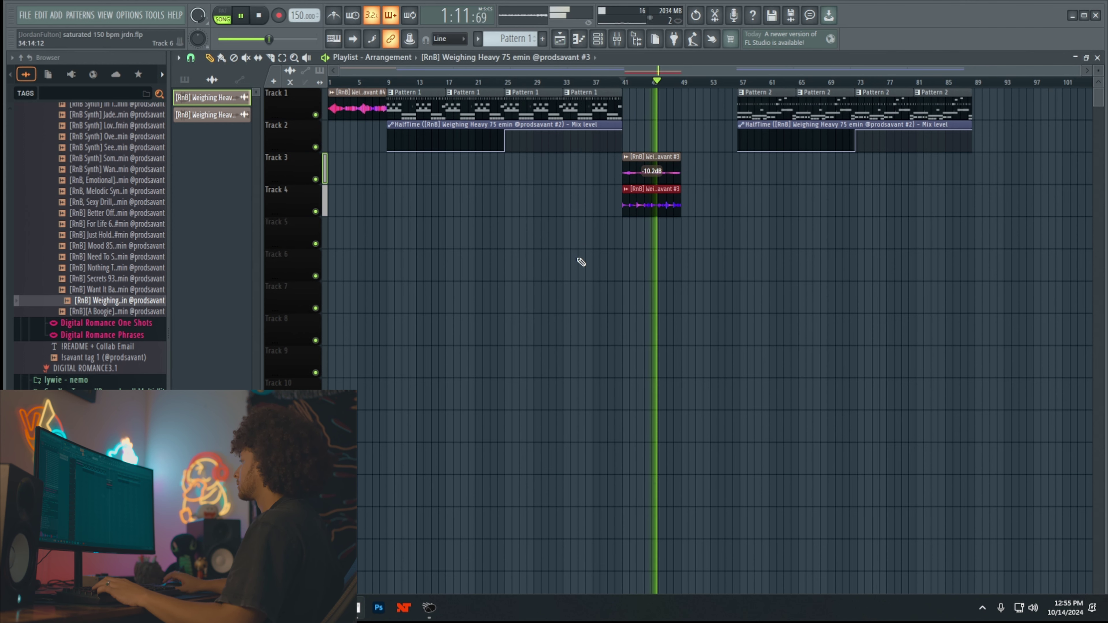
key(shift+Up)
key(shift+Up)
click(687, 250)
Move the Pattern 2 clips and their HalfTime automation to bar 49, directly after the break.
drag(1009, 151, 642, 111)
scroll(797, 104, up, 2)
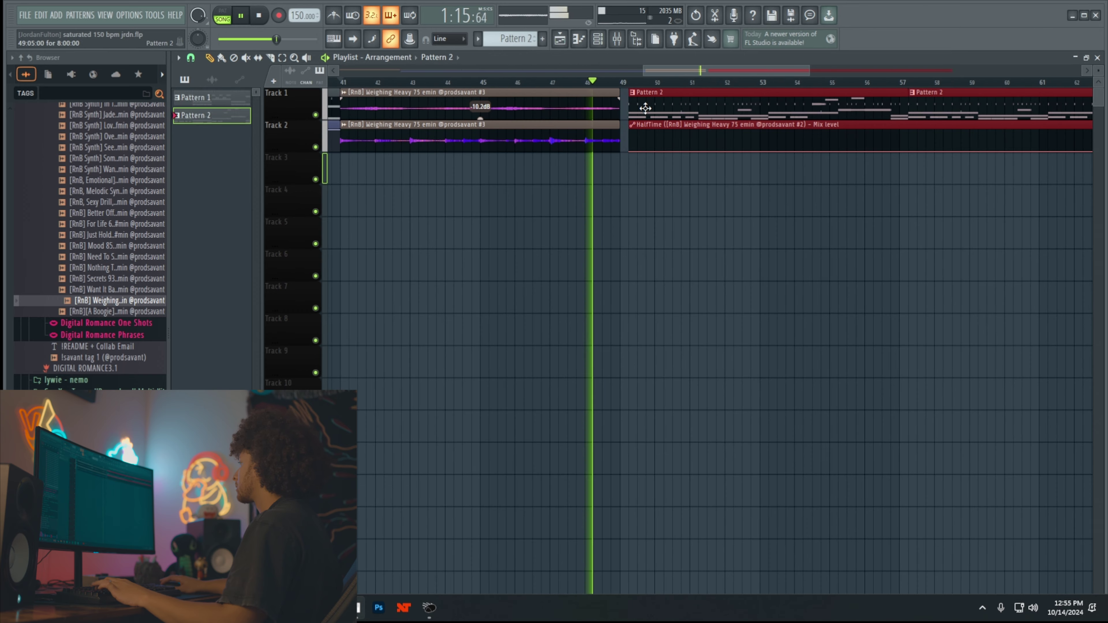
scroll(680, 248, down, 3)
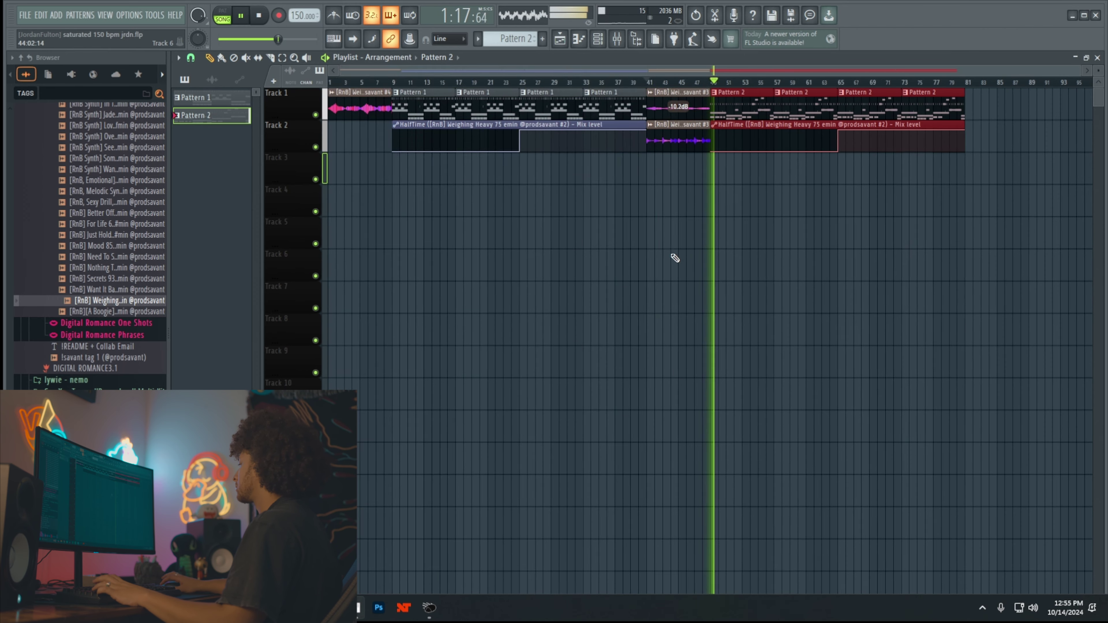
click(786, 274)
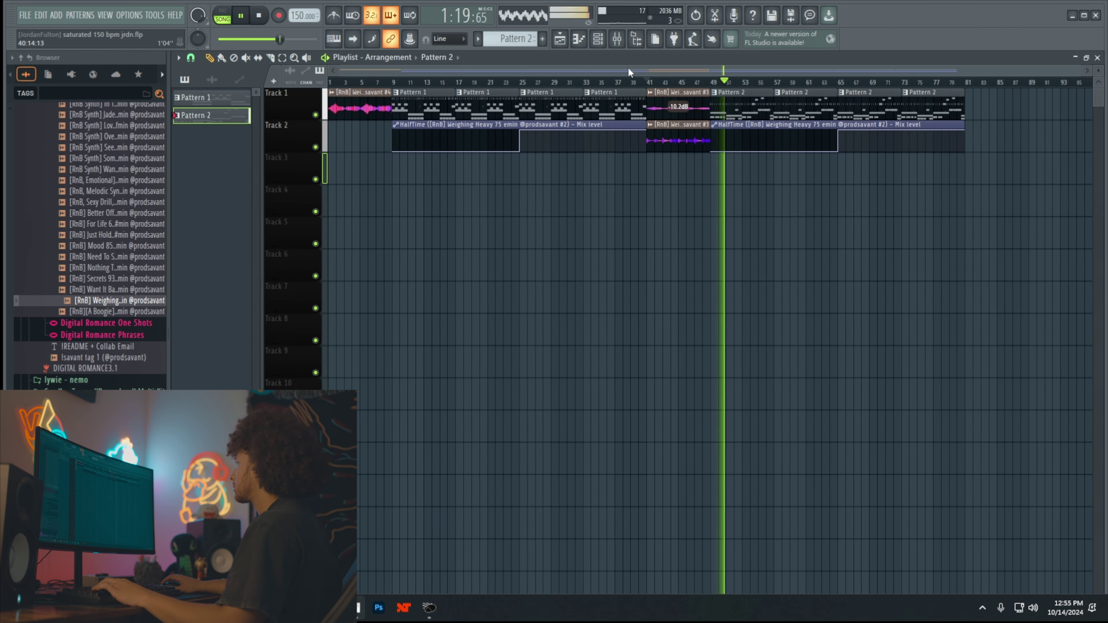
Adjust the Analog Lab V channel volume and set the project tempo to 135 BPM during playback.
key(F6)
mouse_move(399, 354)
mouse_down()
mouse_move(394, 248)
mouse_move(405, 217)
mouse_move(395, 349)
mouse_up()
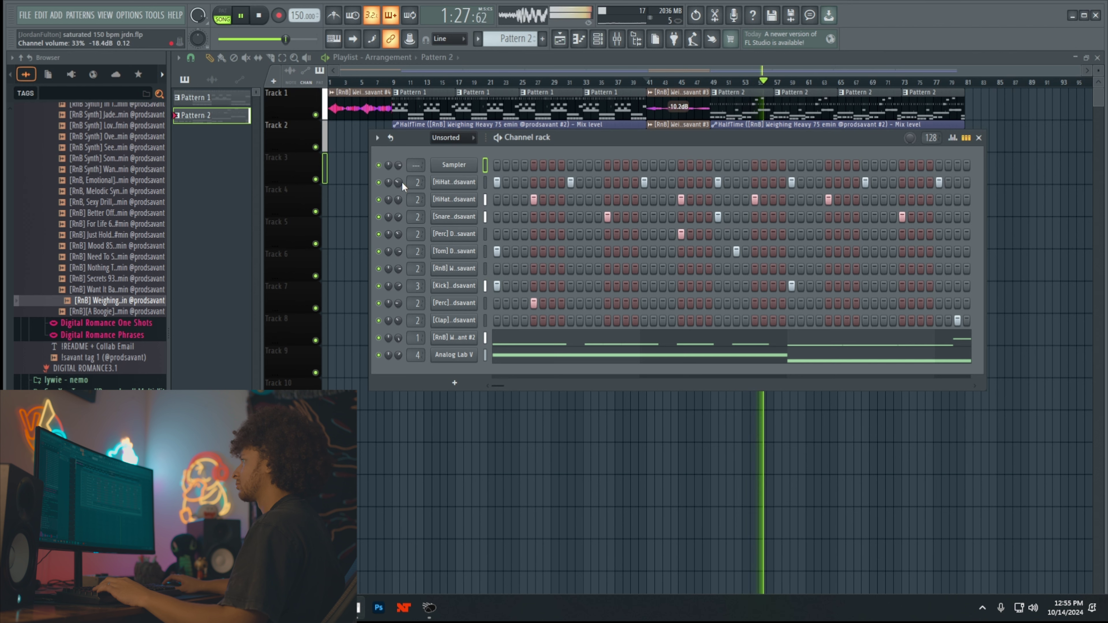
drag(304, 15, 305, 33)
click(569, 333)
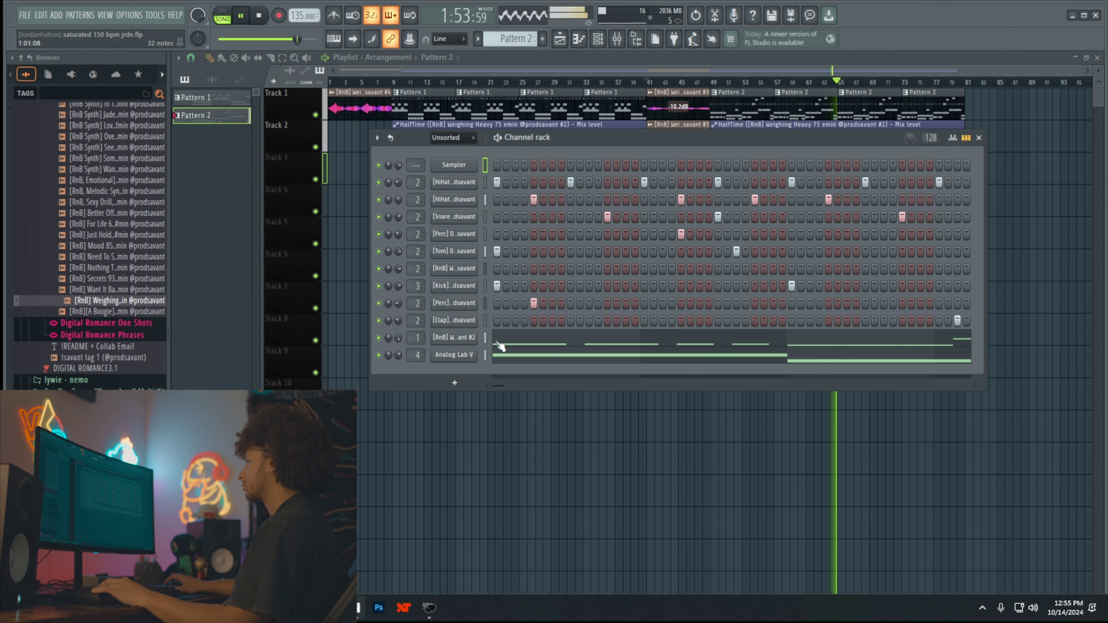
key(F6)
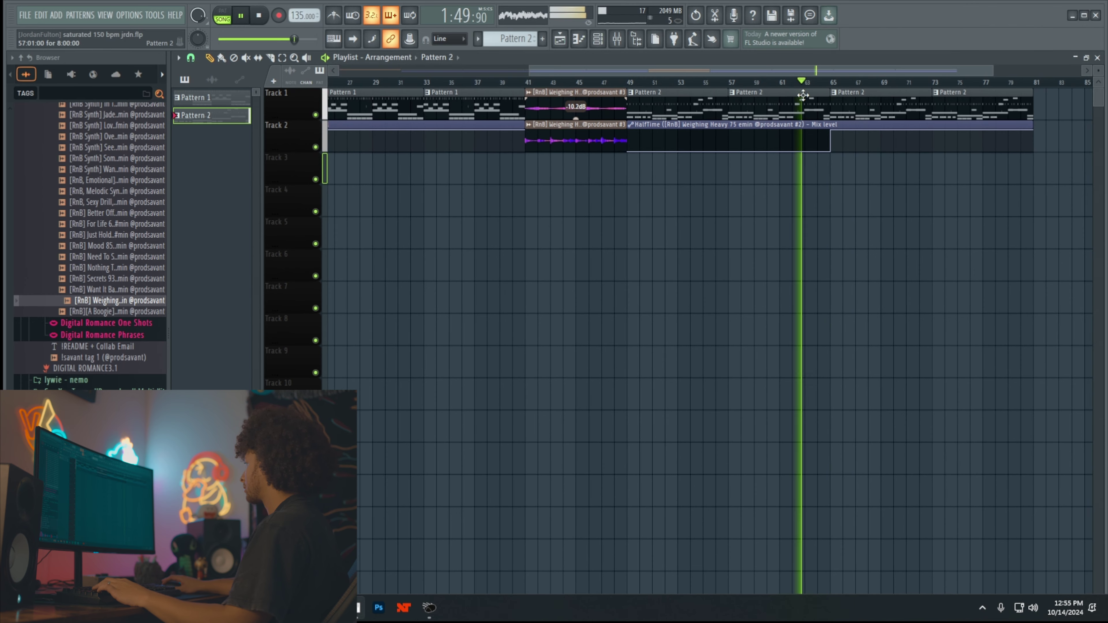
Raise the last Analog Lab V bass note in bar 8 of Pattern 2 to C#5 and audition it.
key(F6)
click(567, 356)
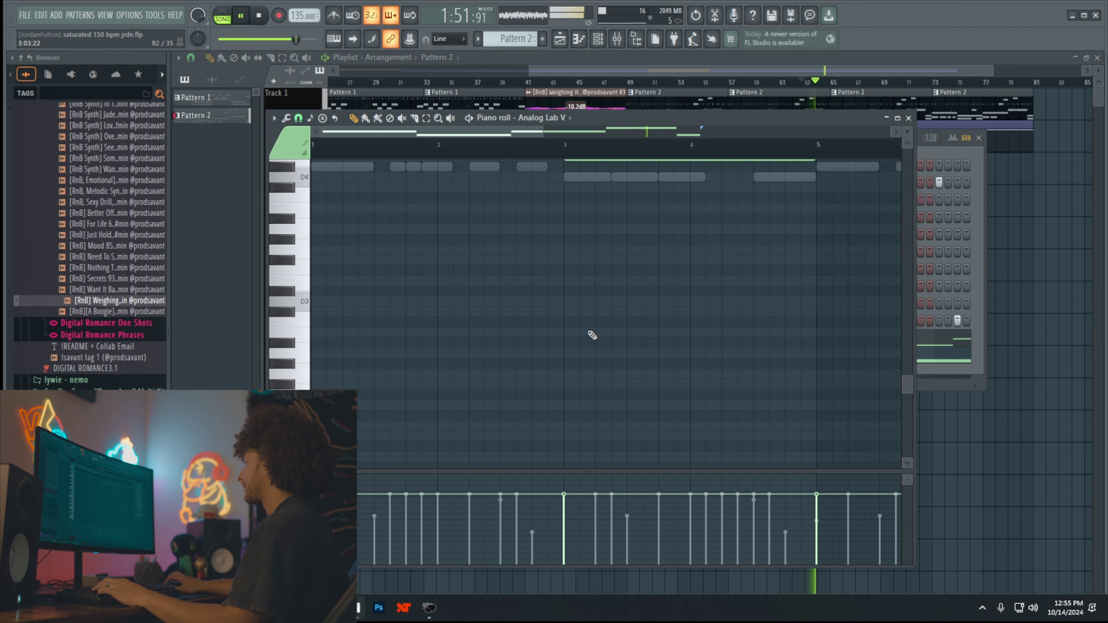
key(space)
drag(724, 311, 720, 215)
key(space)
key(space)
key(space)
key(space)
key(space)
key(space)
key(space)
ctrl+scroll(716, 214, down, 3)
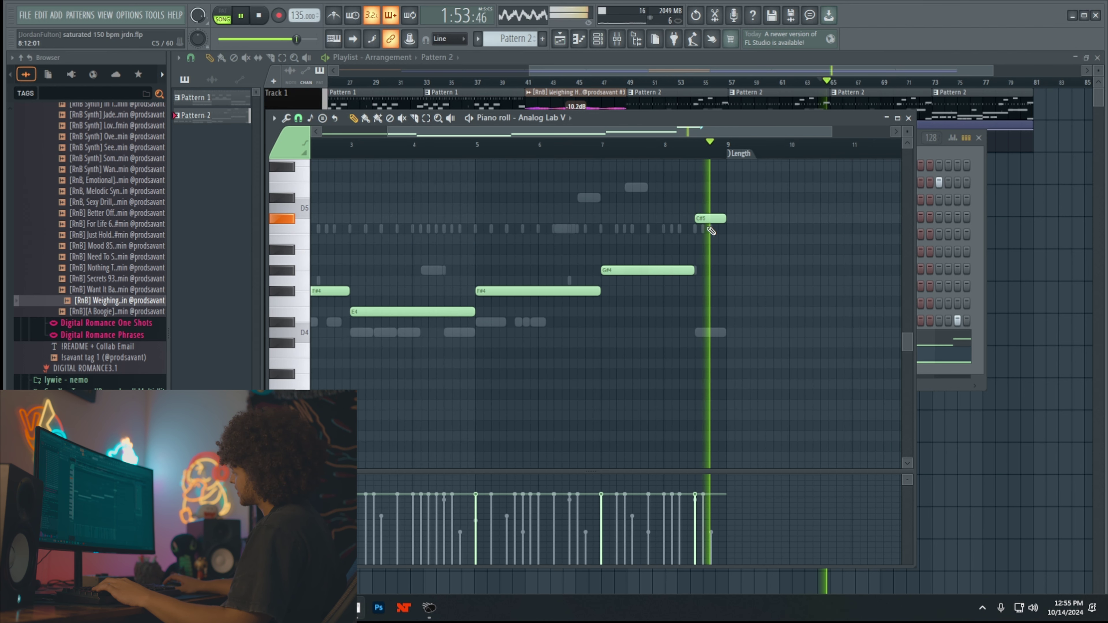
Try the last bass note of bar 8 an octave lower at C#4, and return it to C#5.
click(603, 144)
ctrl+click(709, 217)
key(ctrl+Down)
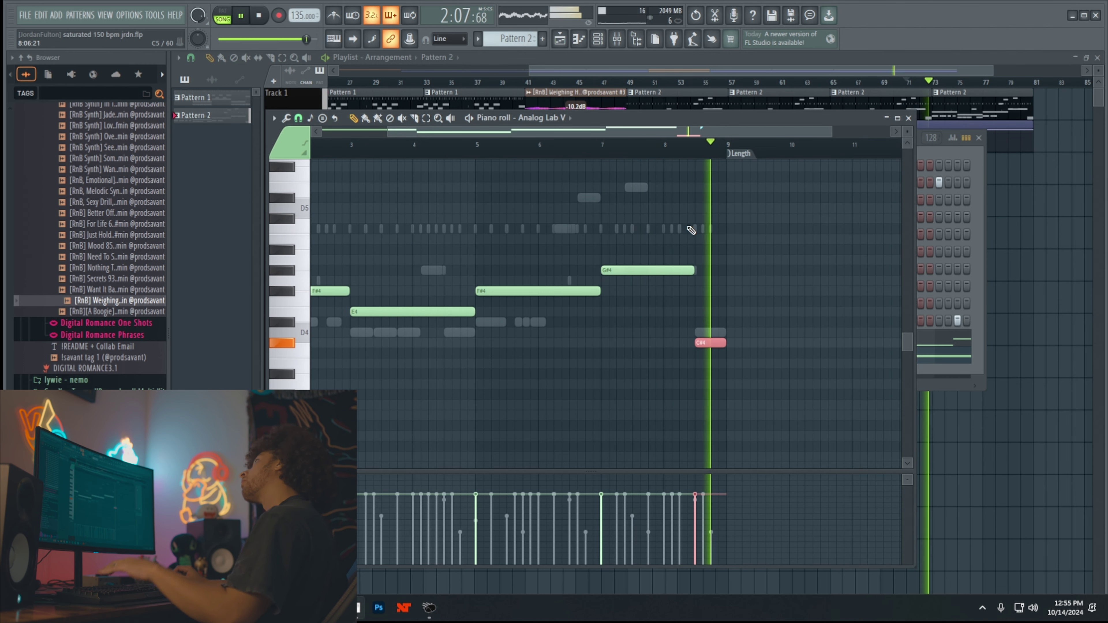
key(ctrl+Up)
key(ctrl+d)
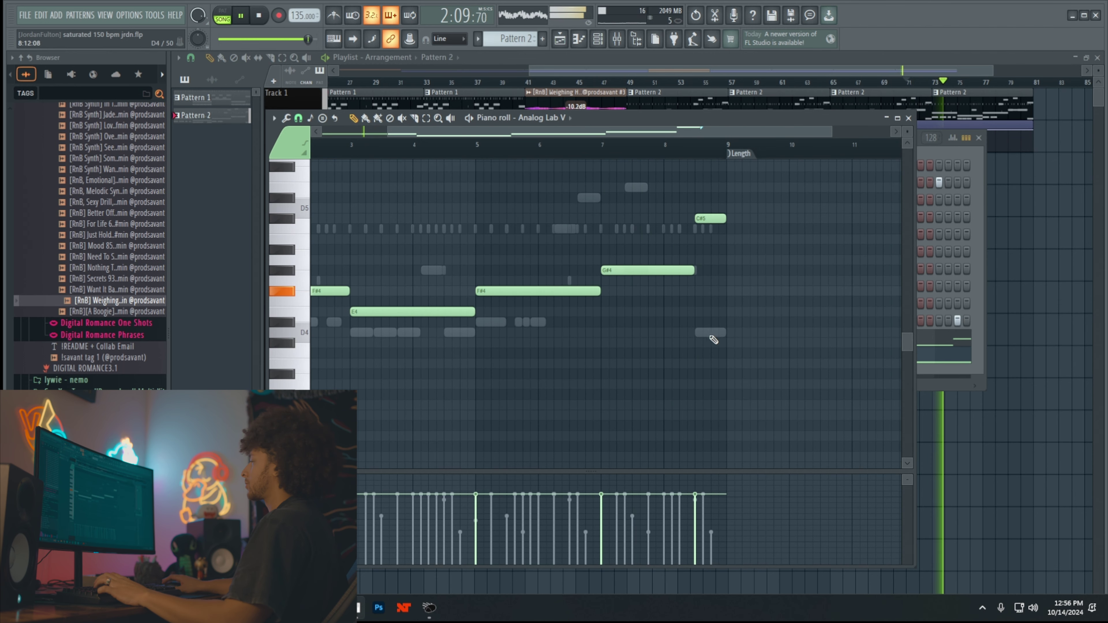
Duplicate the arrangement and keep only the copied eight-bar Weighing Heavy intro clip at bar 81 as an outro.
key(F7)
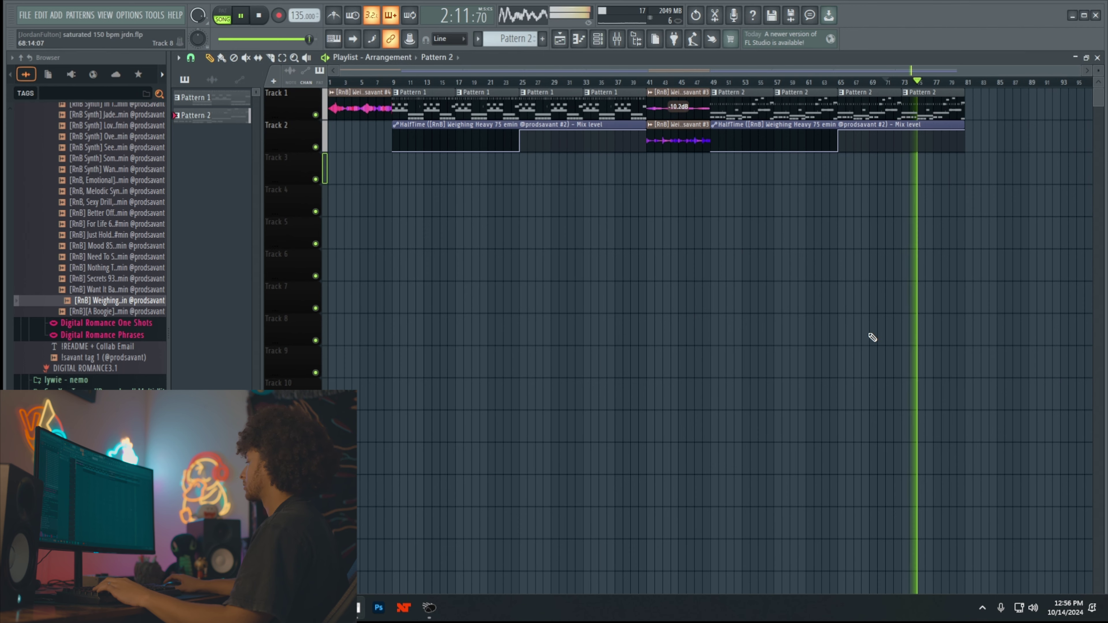
drag(1019, 248, 628, 109)
key(ctrl+a)
key(ctrl+b)
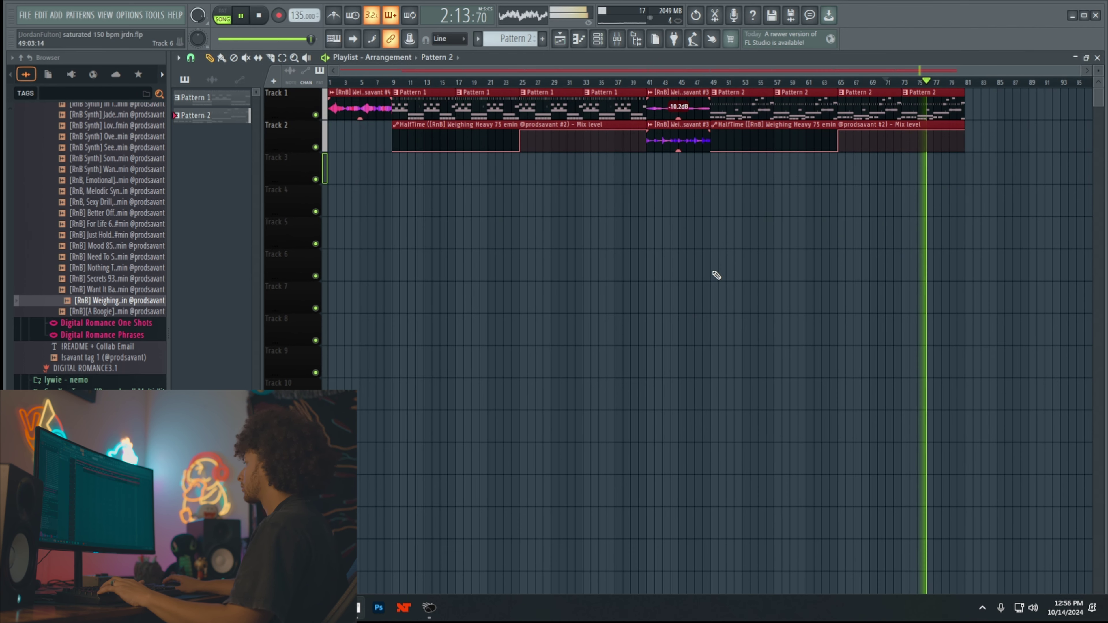
scroll(692, 274, down, 2)
drag(1015, 215, 931, 131)
Fade out the end of the bar 81 outro clip and move all Pattern 1 and Pattern 2 clips to Track 3.
scroll(705, 169, up, 4)
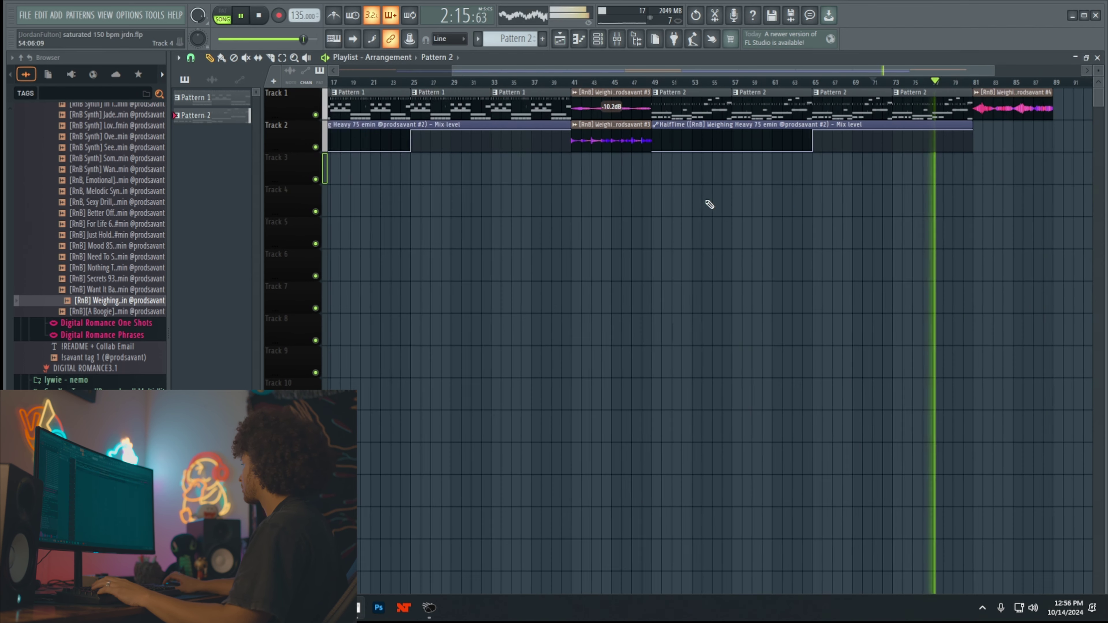
scroll(896, 200, down, 3)
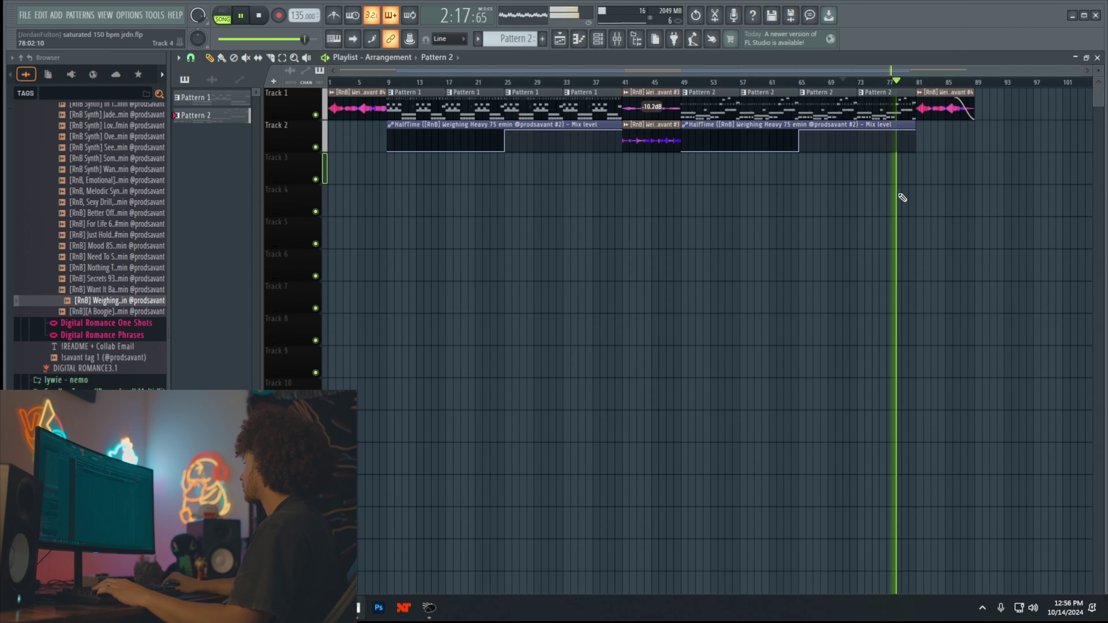
drag(917, 100, 432, 162)
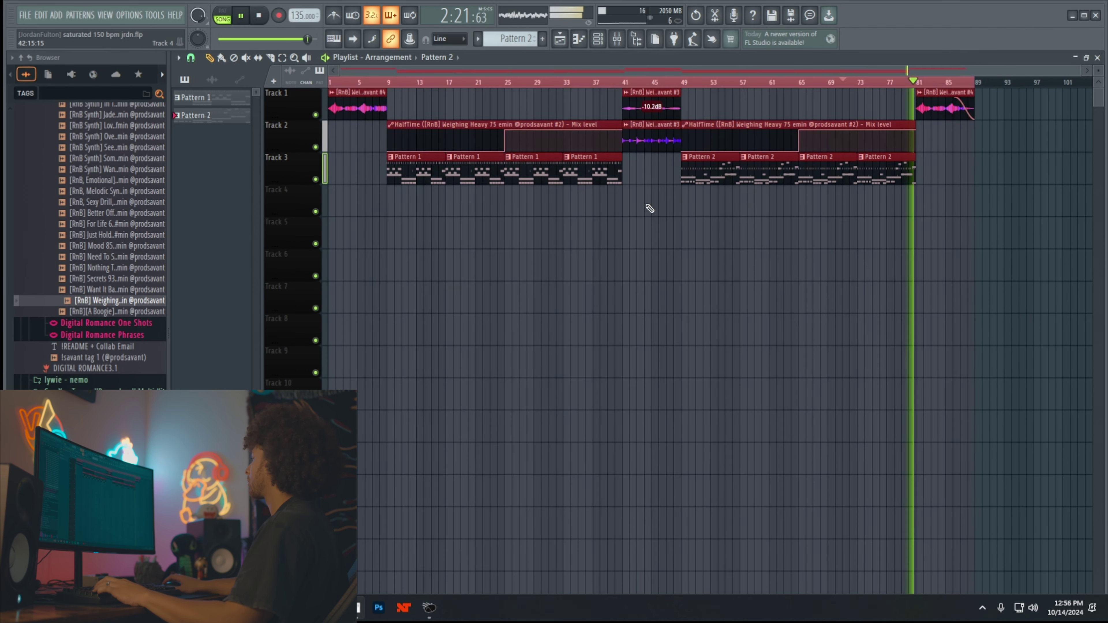